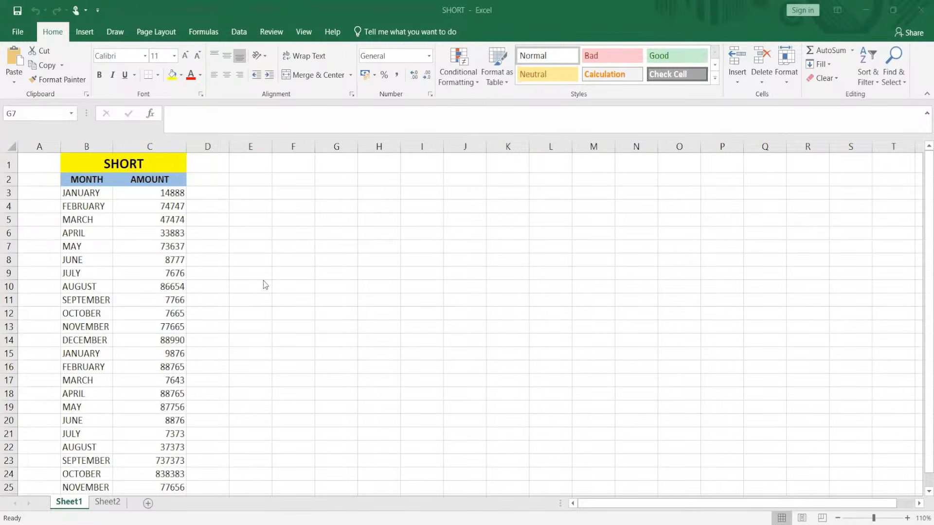
click(511, 267)
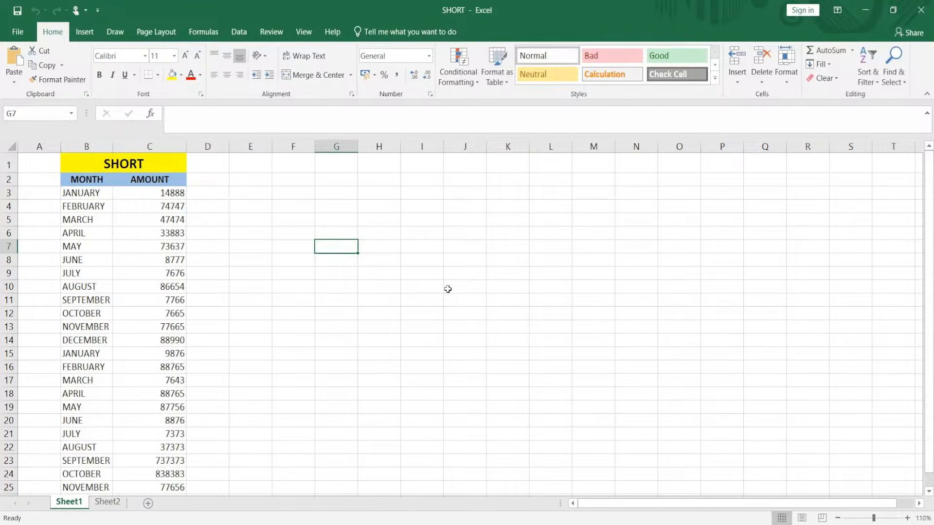
click(434, 272)
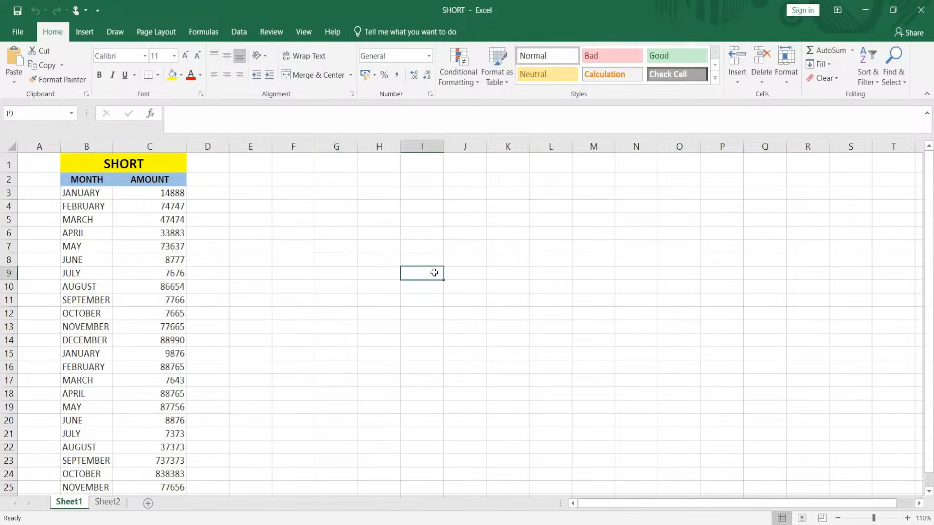
click(162, 164)
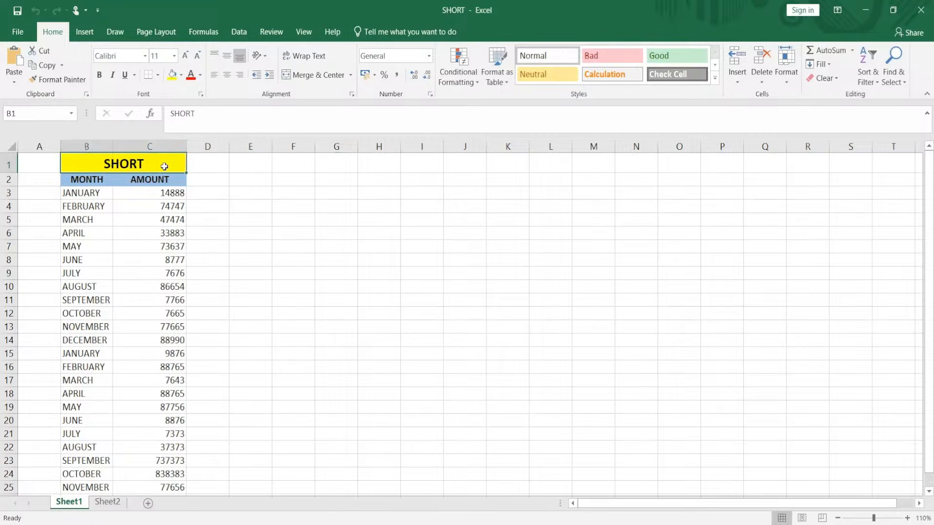
click(315, 255)
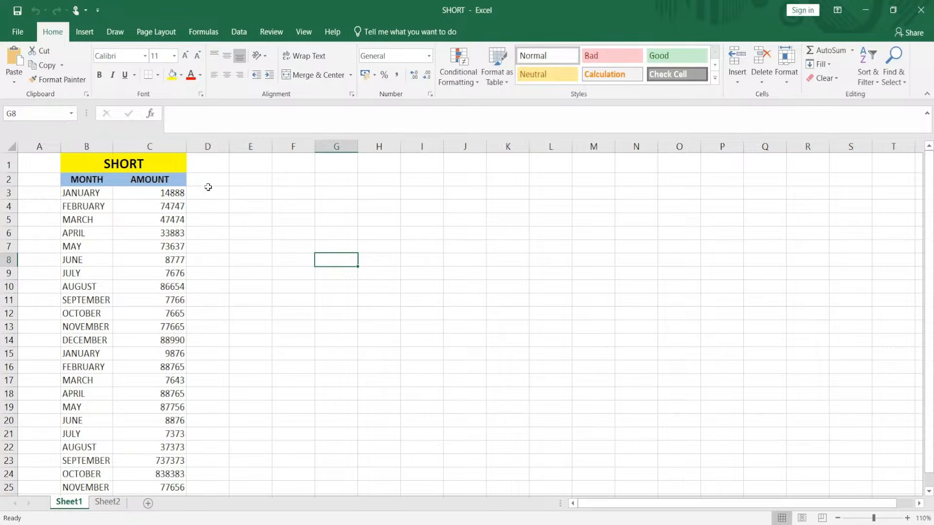
click(162, 179)
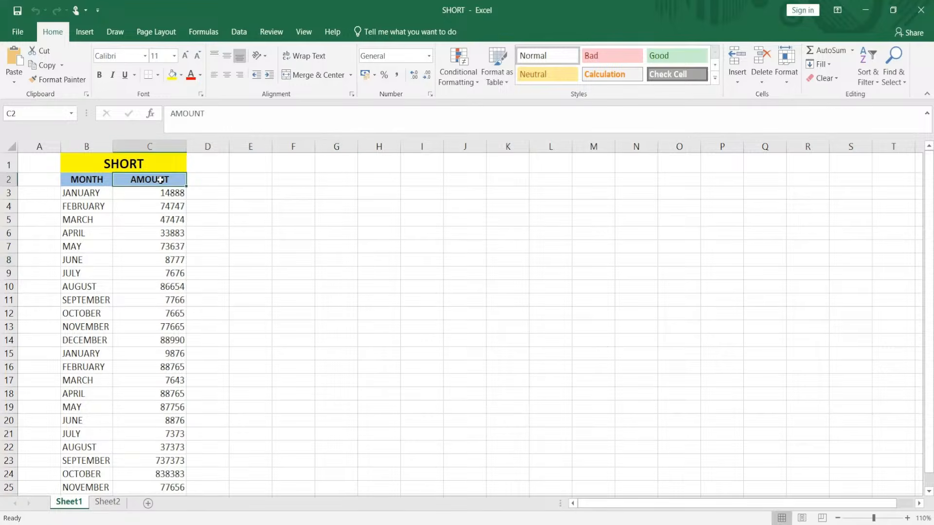
Insert a blank row between the SHORT title and the MONTH and AMOUNT header row
click(7, 179)
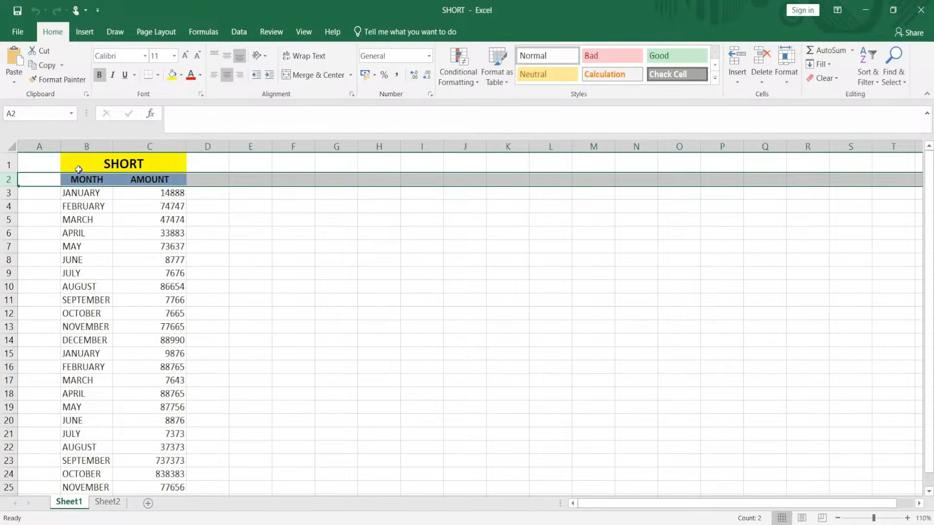
key(ctrl+shift+plus)
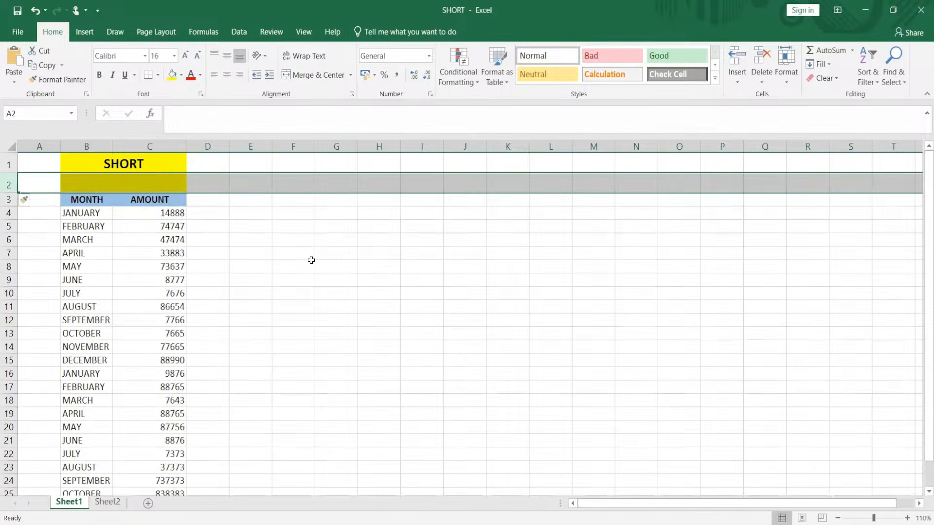
click(321, 266)
Replace the yellow fill of the blank row 2 with white
click(8, 185)
click(173, 75)
click(333, 267)
click(276, 234)
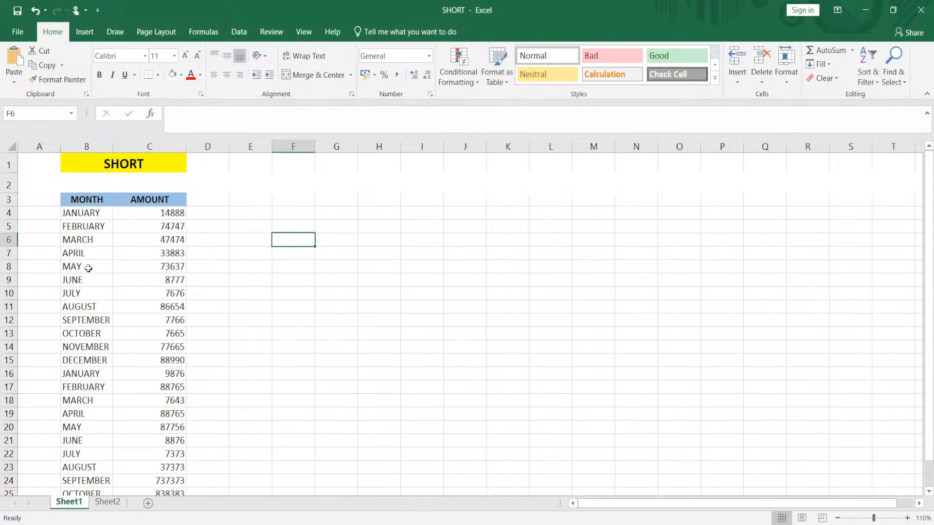
click(87, 389)
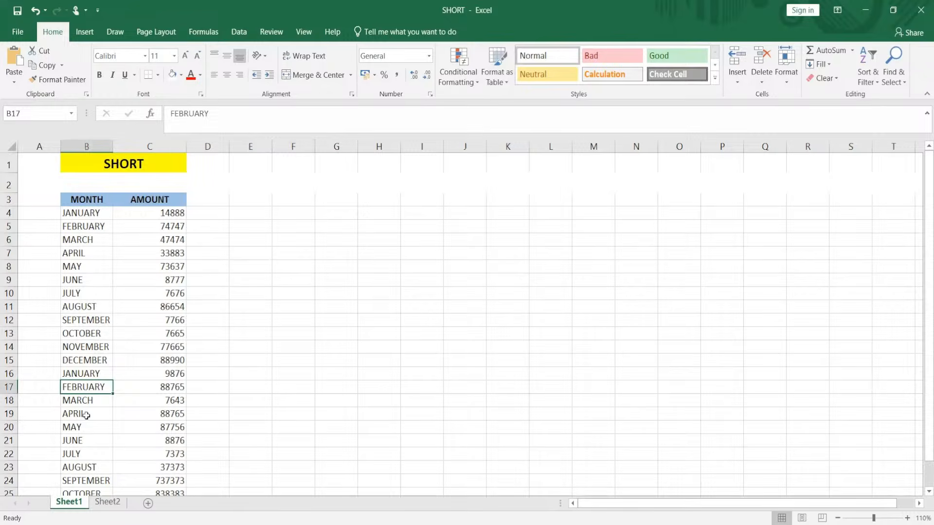
click(91, 403)
click(84, 201)
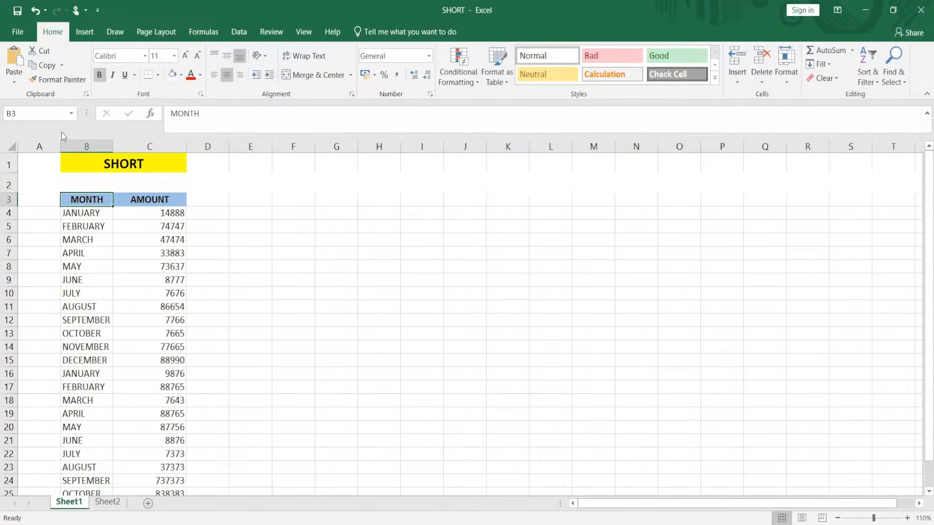
click(109, 250)
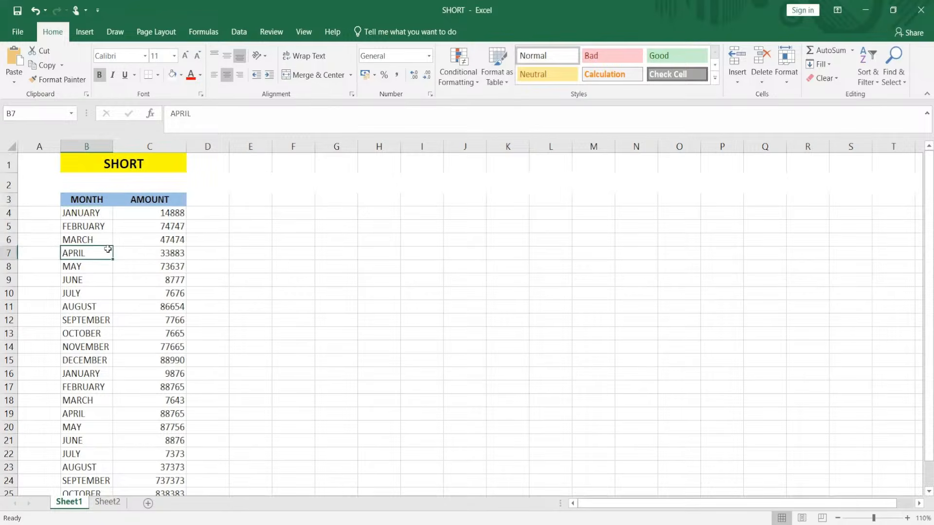
click(150, 228)
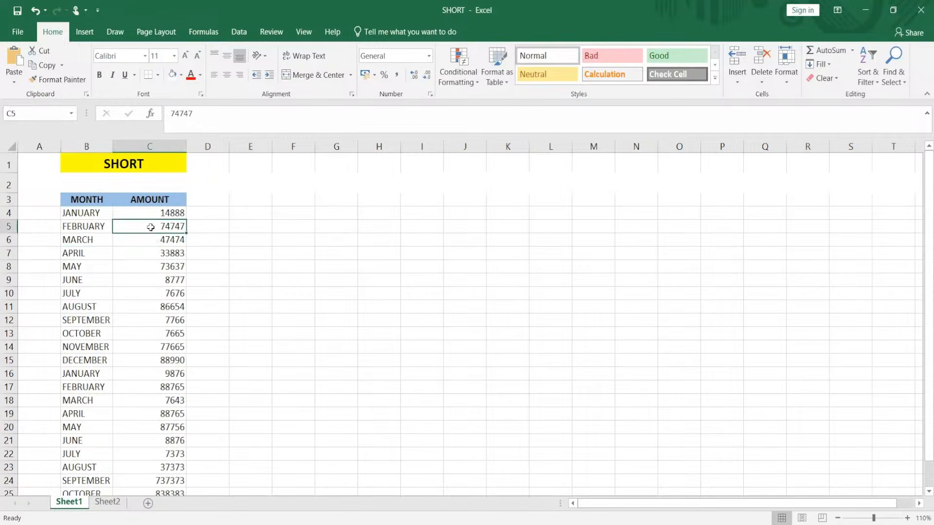
Start a custom sort of the whole MONTH and AMOUNT table, with MONTH as the sort column
drag(93, 197, 154, 297)
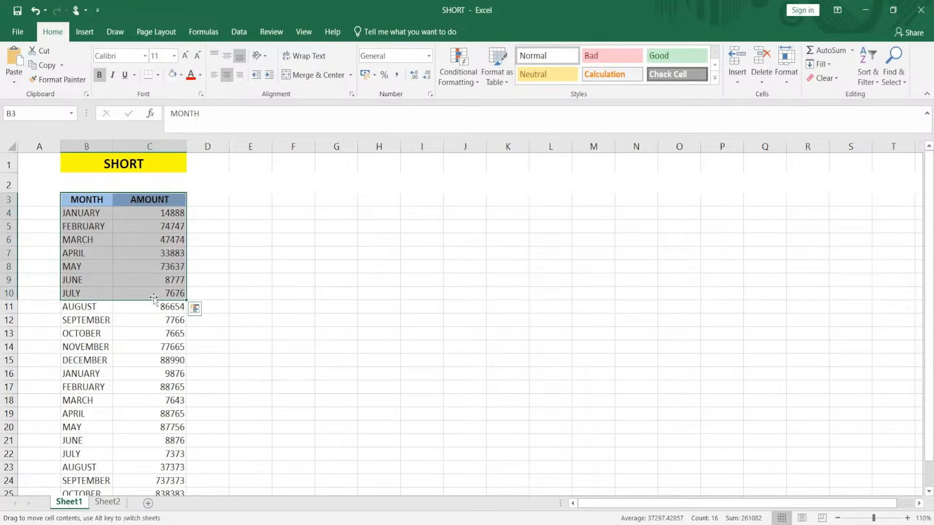
click(152, 313)
key(ctrl+a)
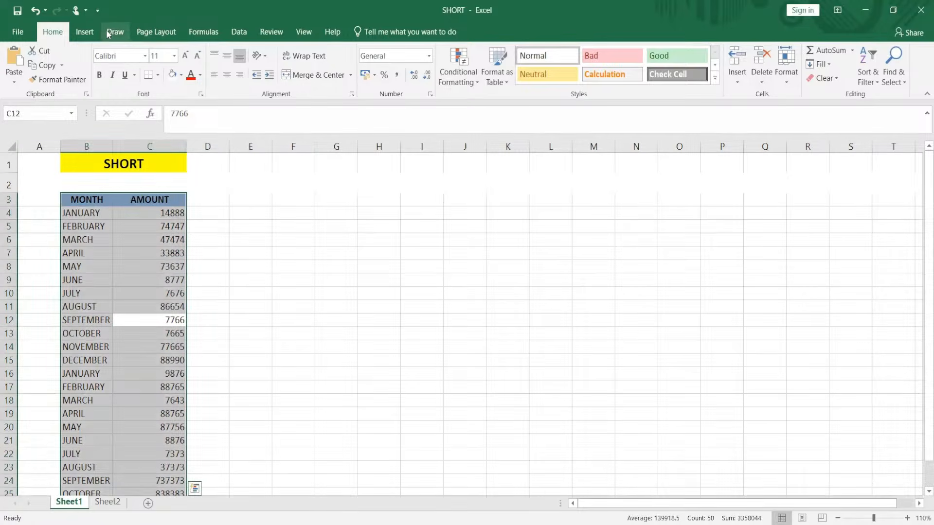
click(239, 32)
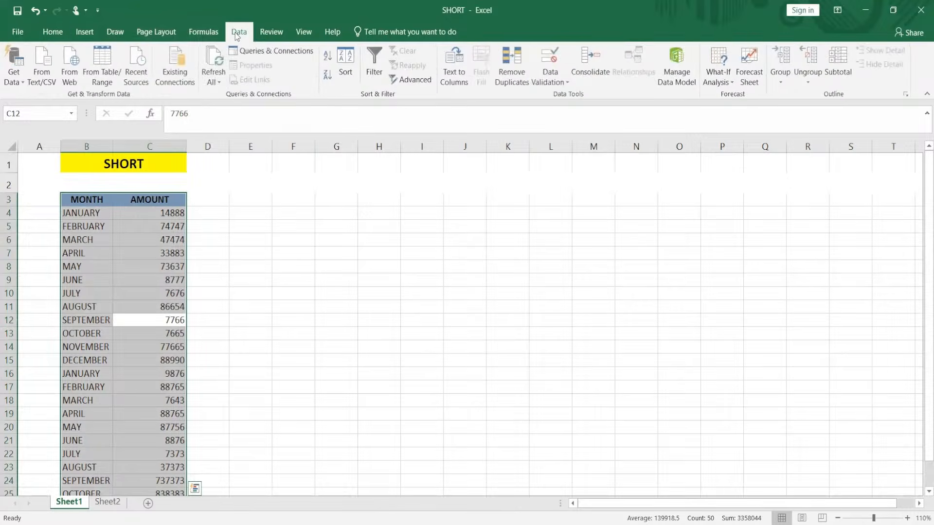
click(346, 64)
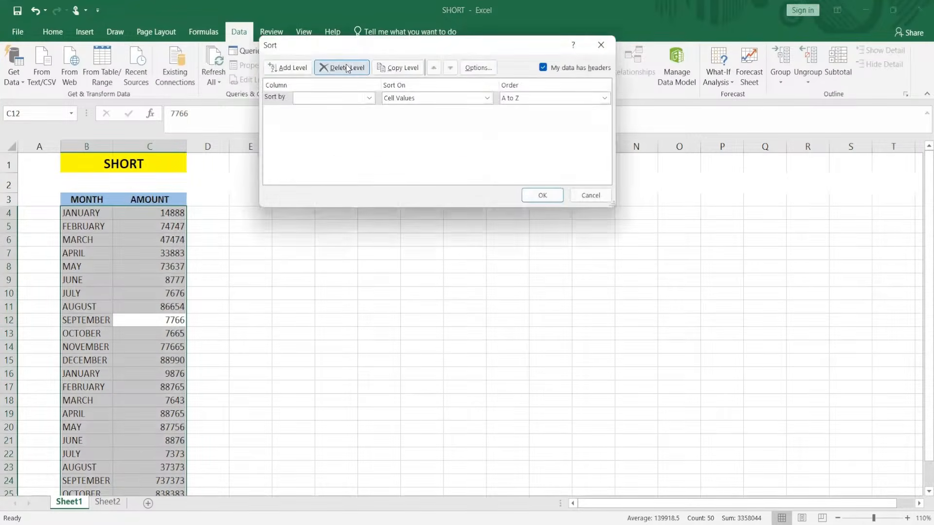
click(370, 98)
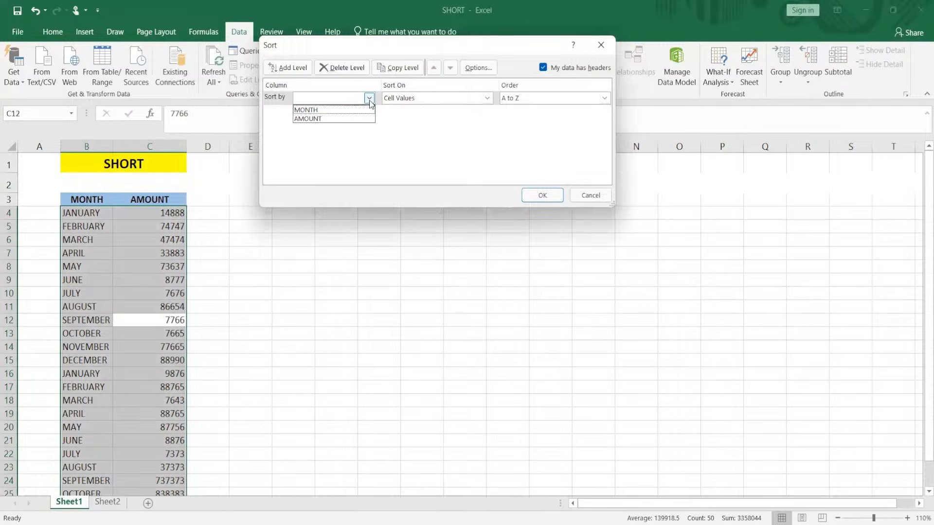
click(338, 109)
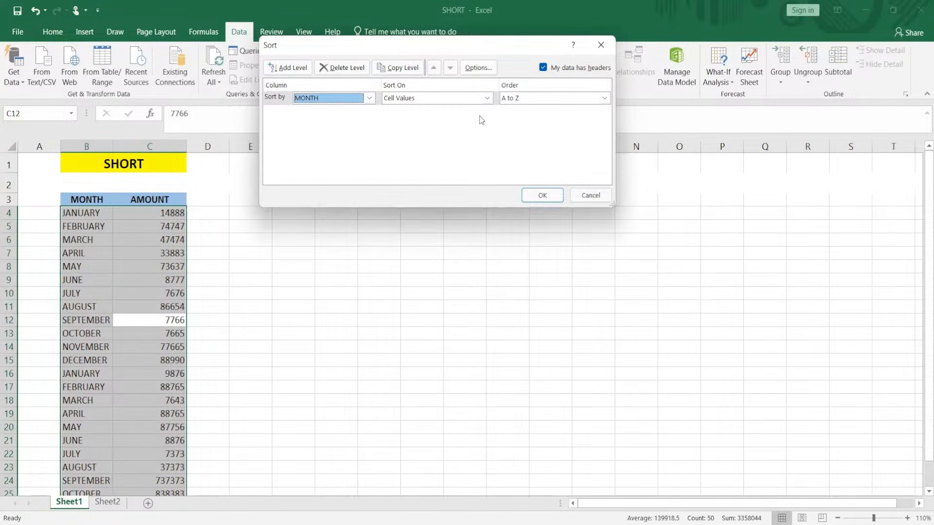
Sort the table by MONTH on cell values in A to Z order
click(487, 98)
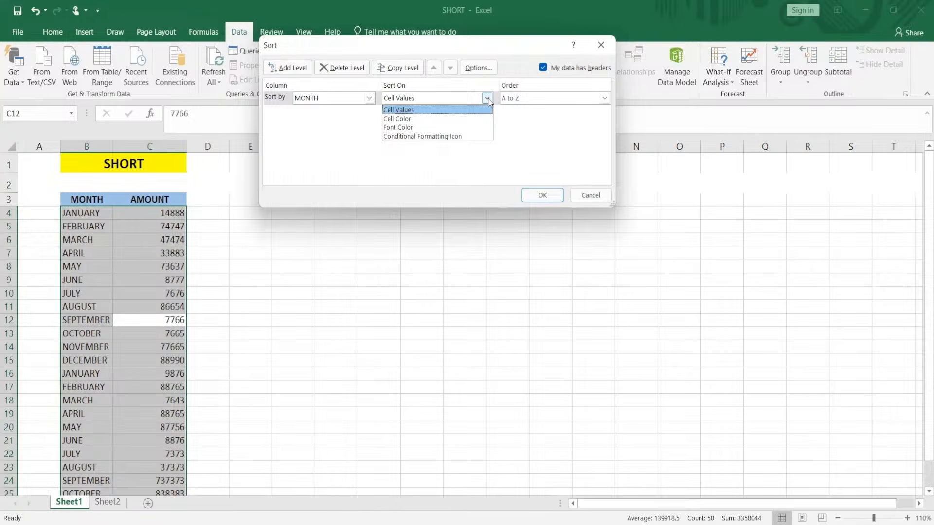
click(488, 99)
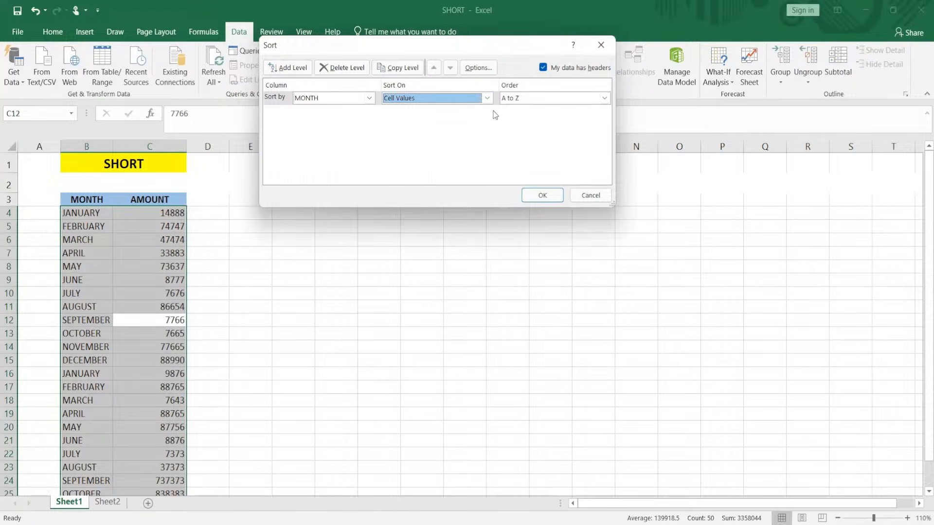
click(487, 99)
click(488, 106)
click(603, 101)
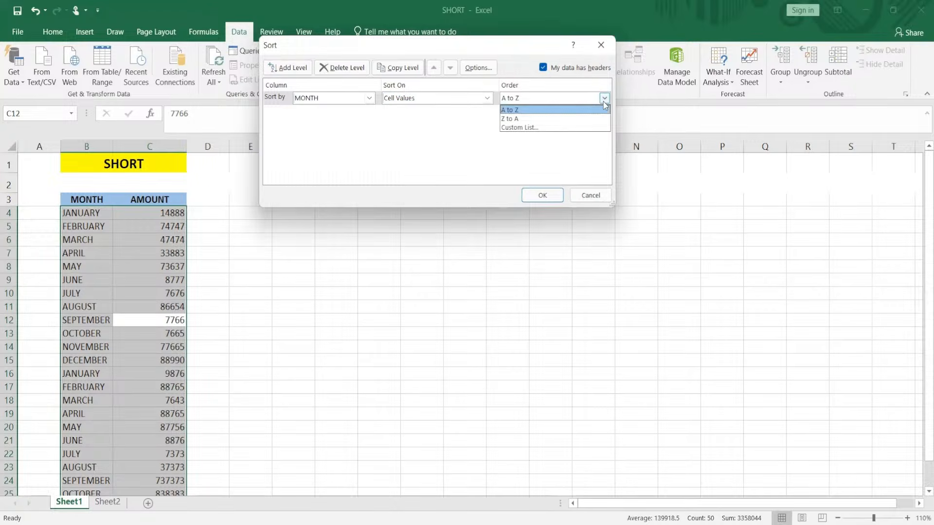
click(524, 110)
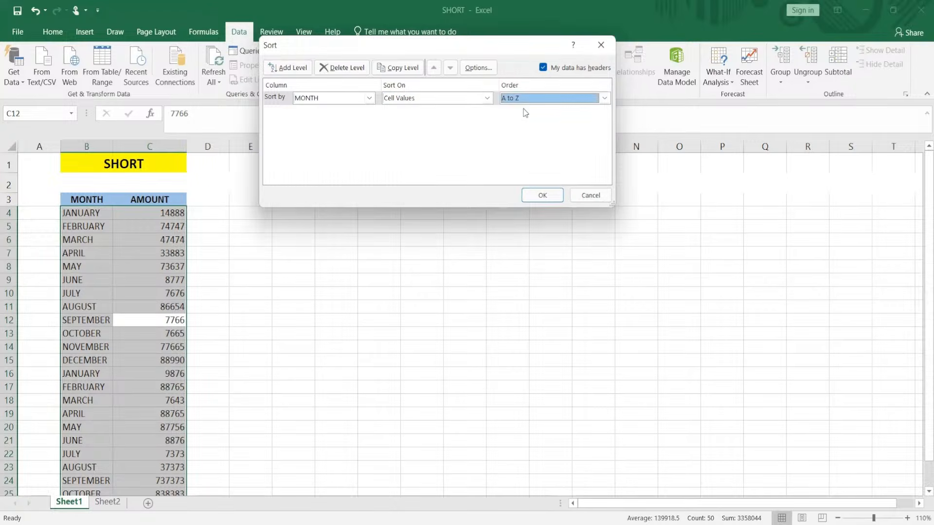
click(541, 195)
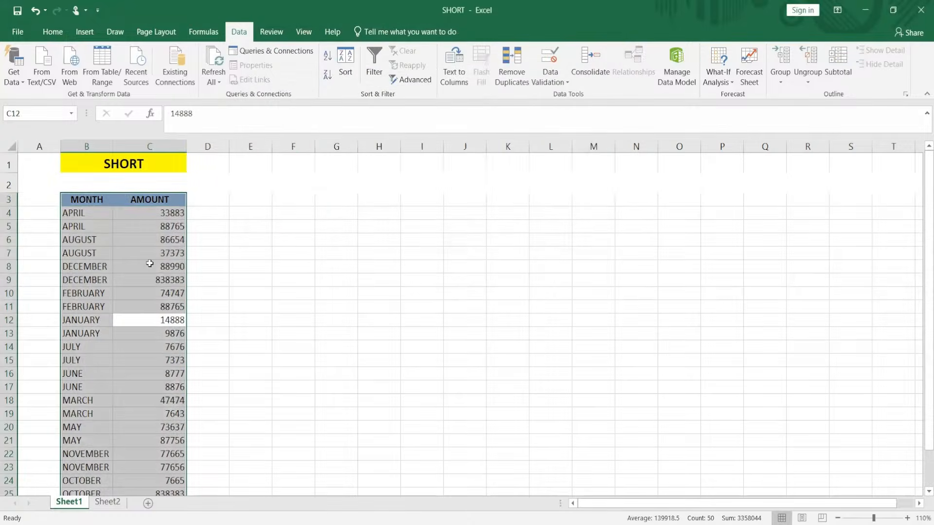
Re-sort the whole table by MONTH in calendar order, using the custom list January, February, March, April
click(104, 219)
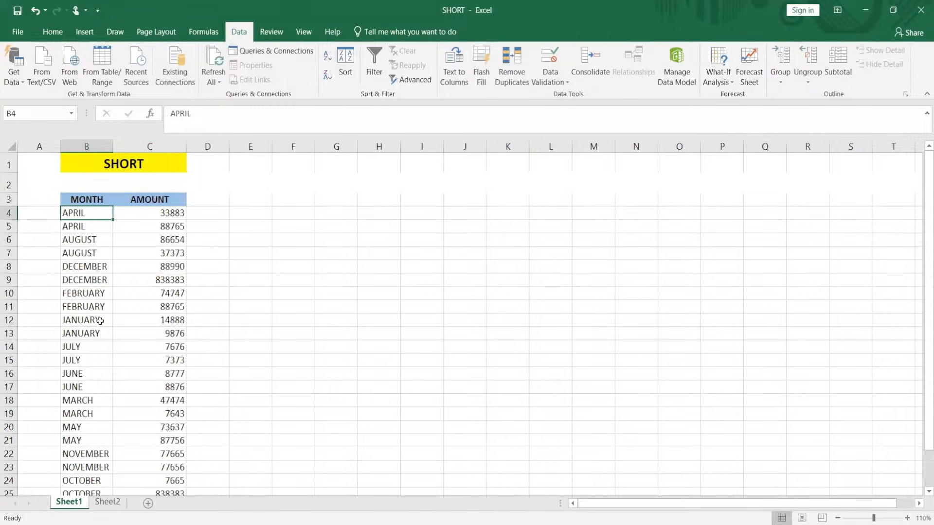
click(97, 200)
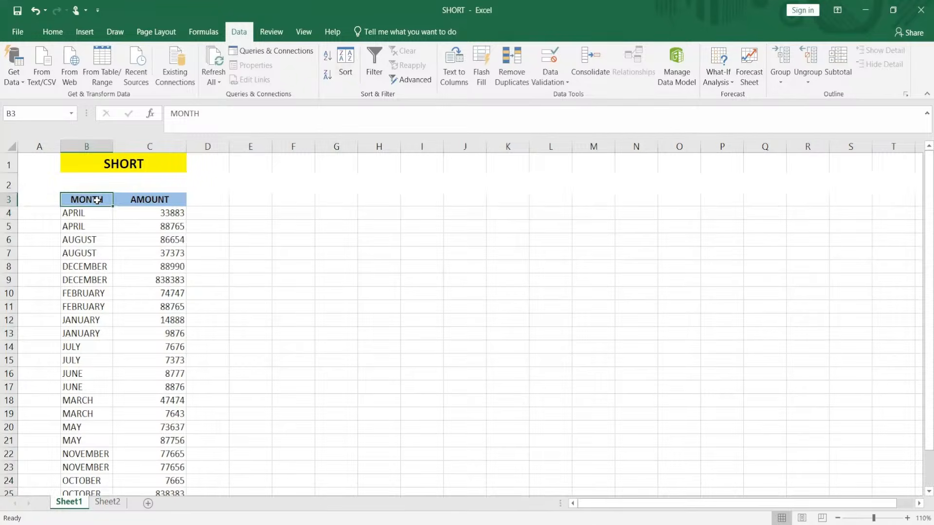
key(ctrl+shift+End)
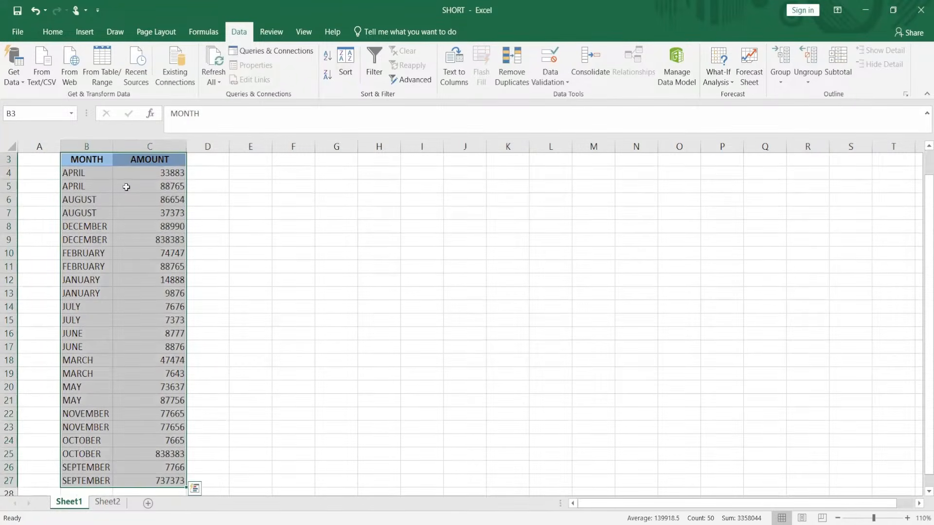
click(344, 70)
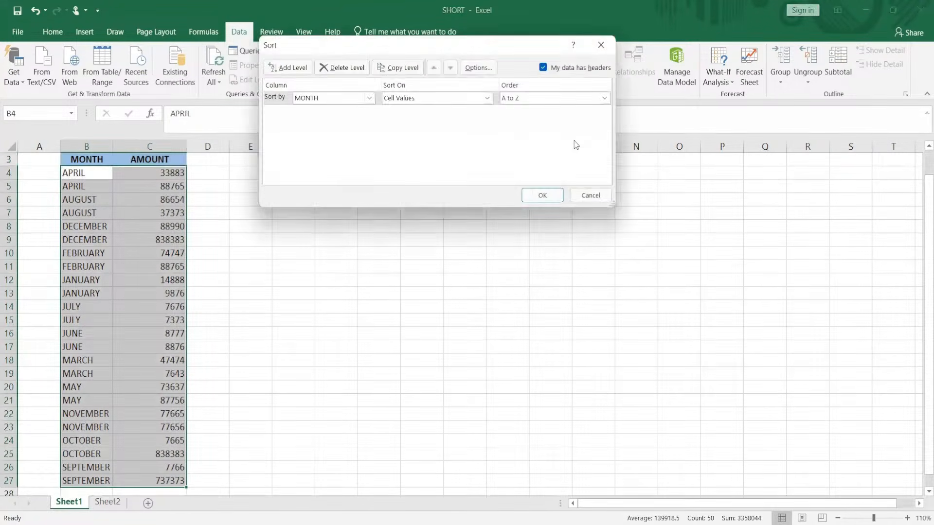
click(604, 98)
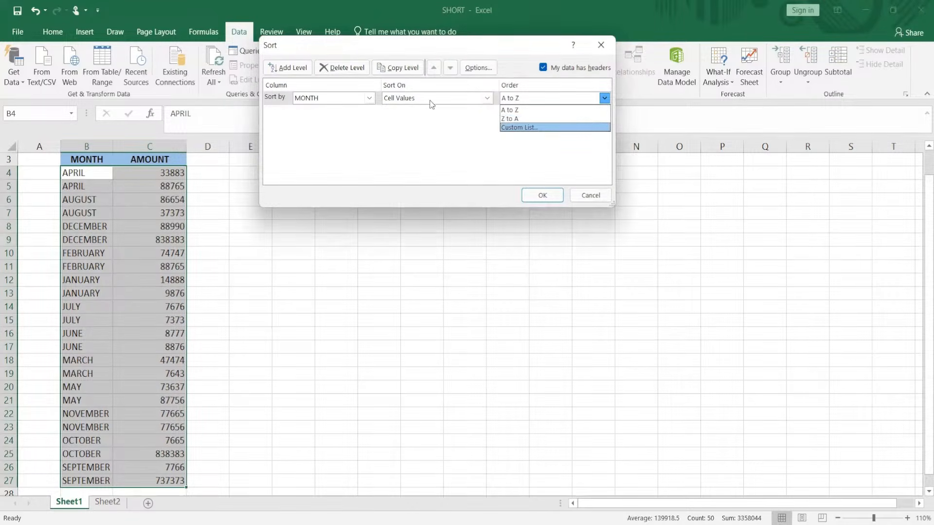
click(516, 127)
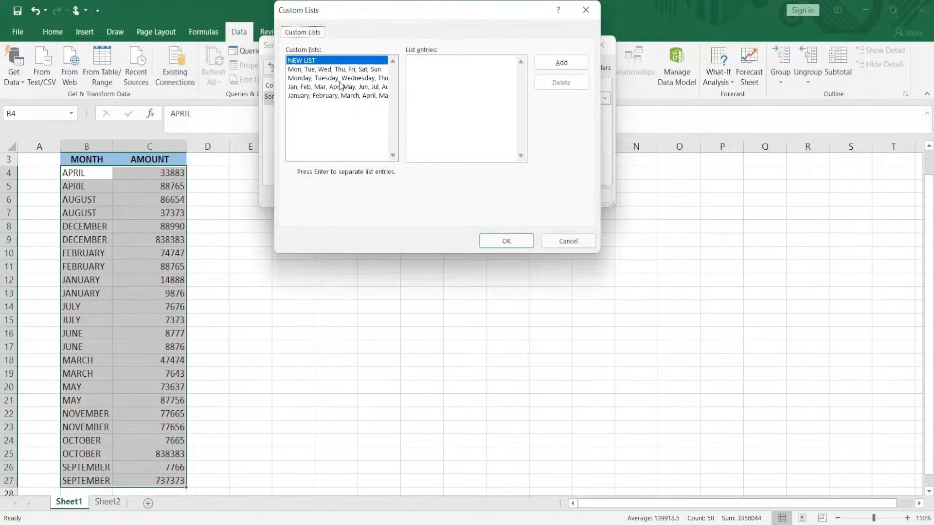
click(301, 96)
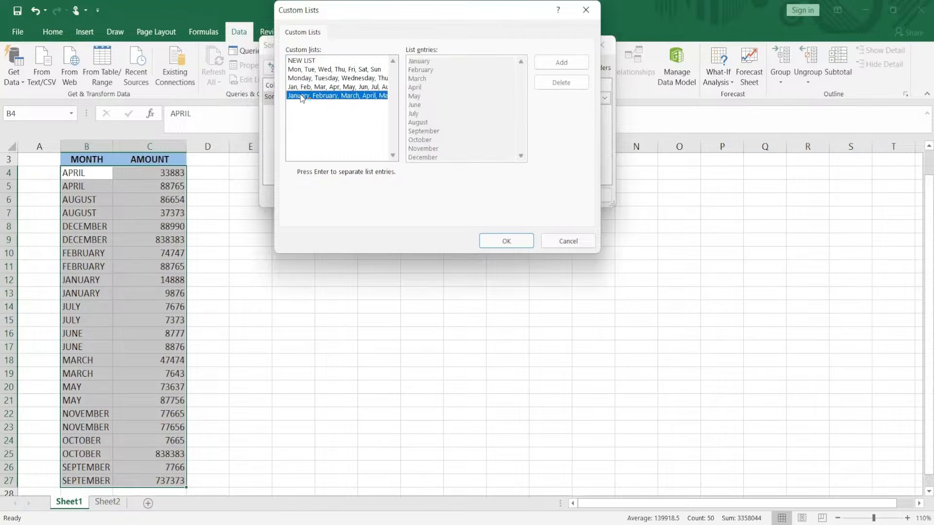
click(492, 242)
click(542, 200)
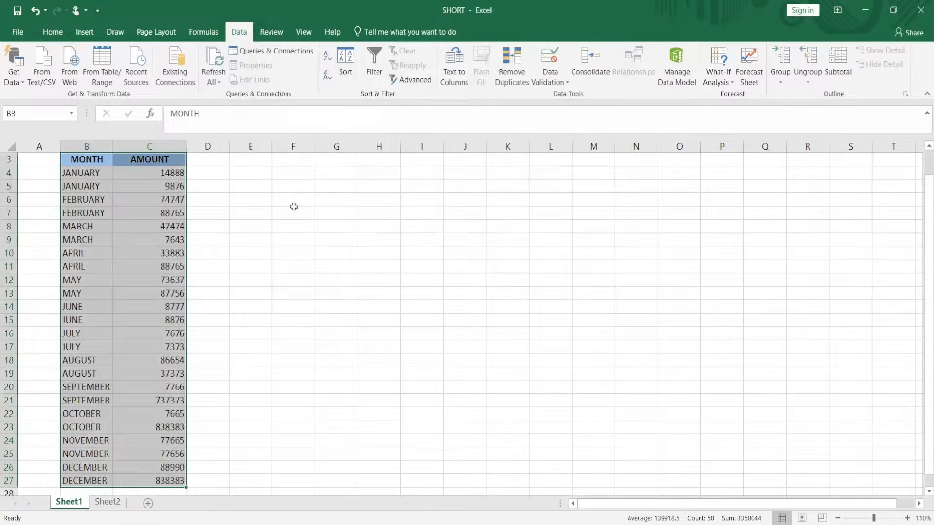
click(294, 208)
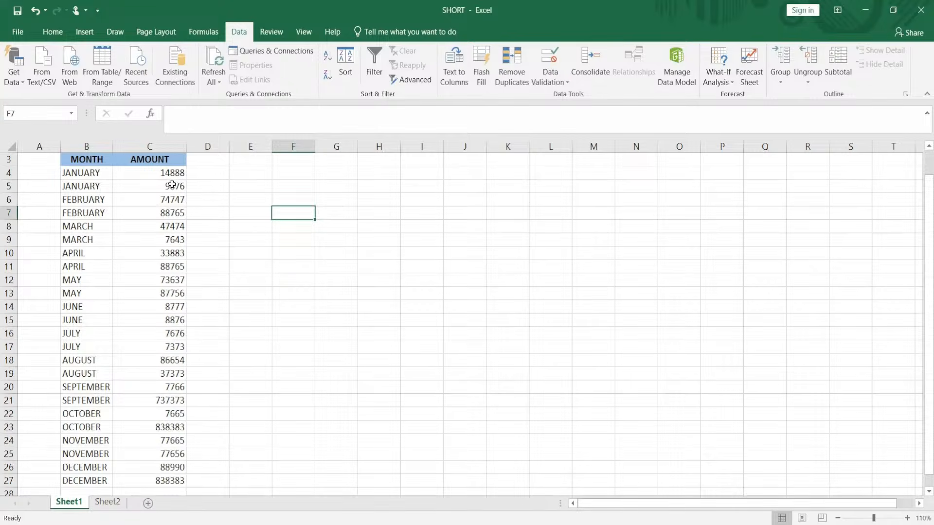
Sort the whole MONTH and AMOUNT table by AMOUNT on cell values, in Largest to Smallest order
drag(921, 263, 922, 216)
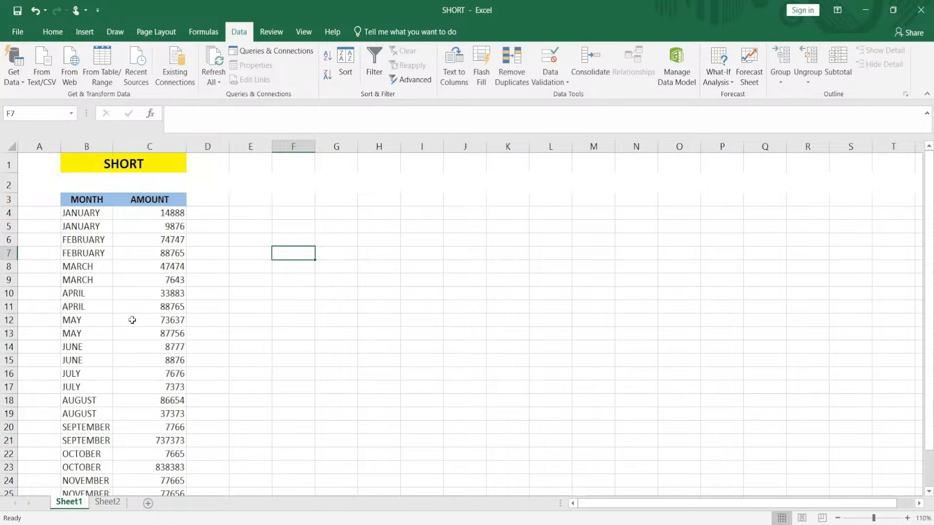
click(107, 202)
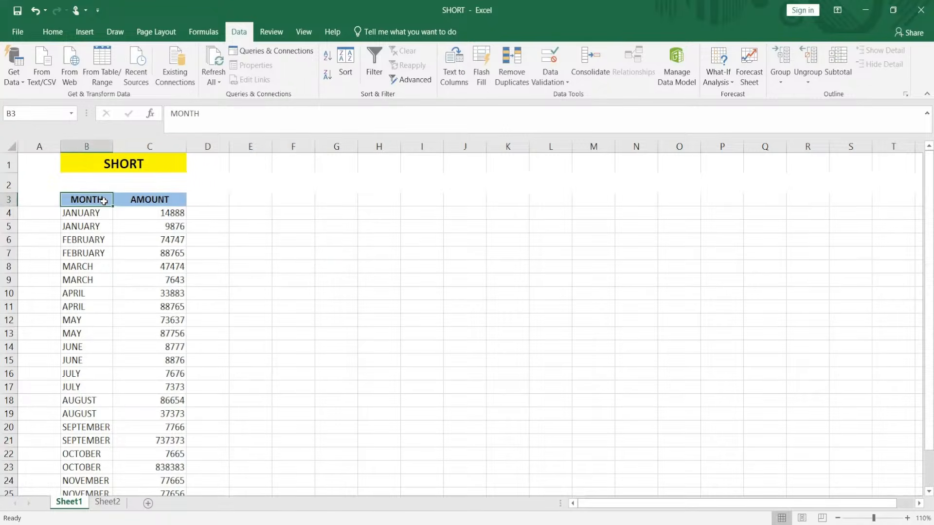
key(ctrl+a)
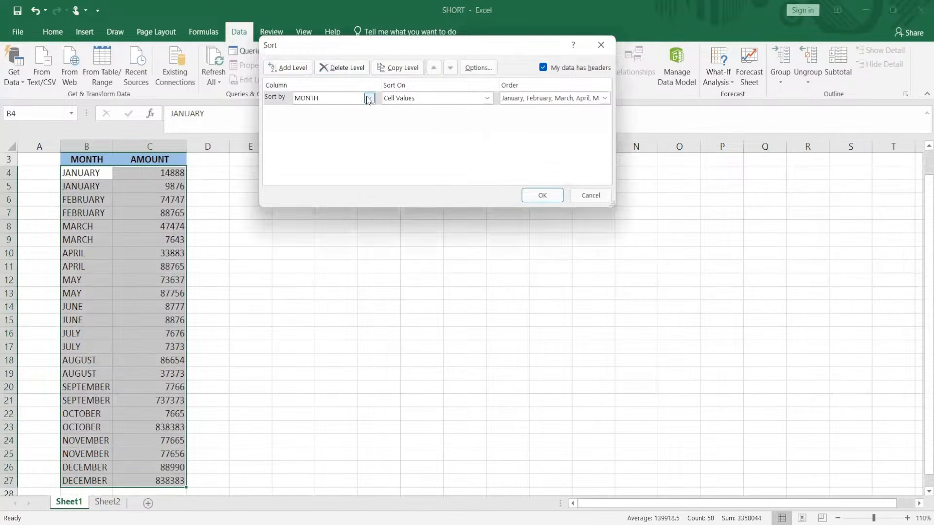
click(369, 98)
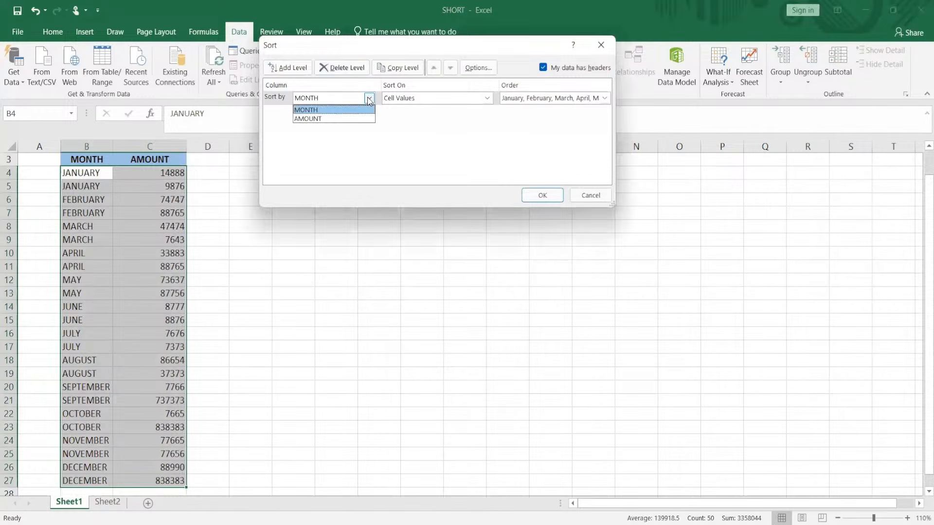
click(345, 119)
click(487, 99)
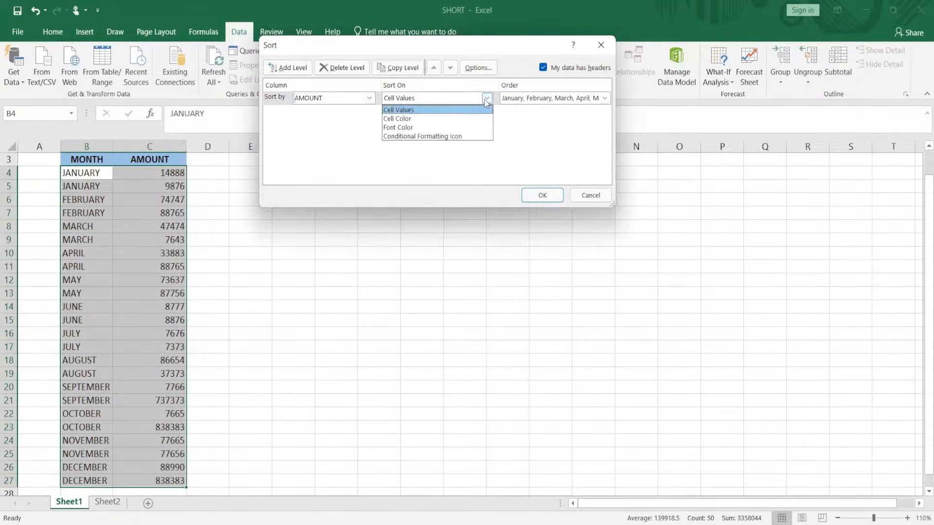
click(487, 99)
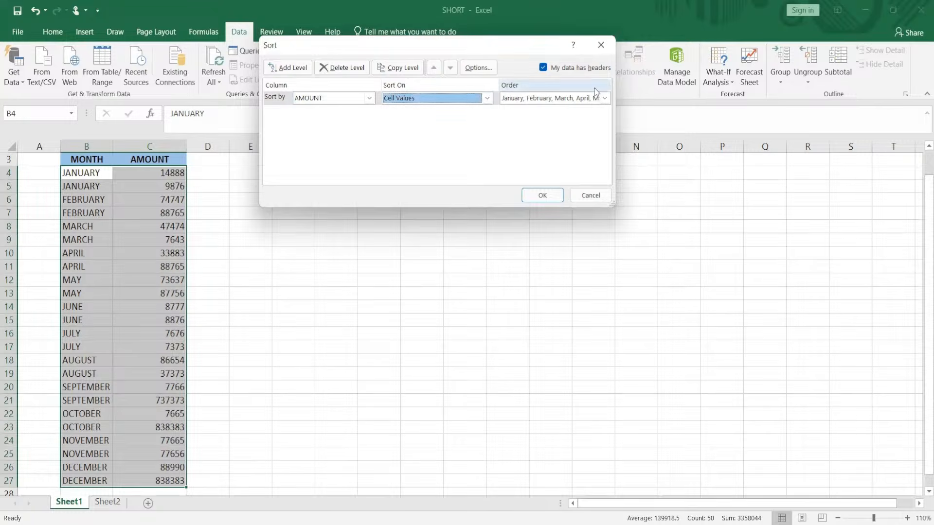
click(605, 98)
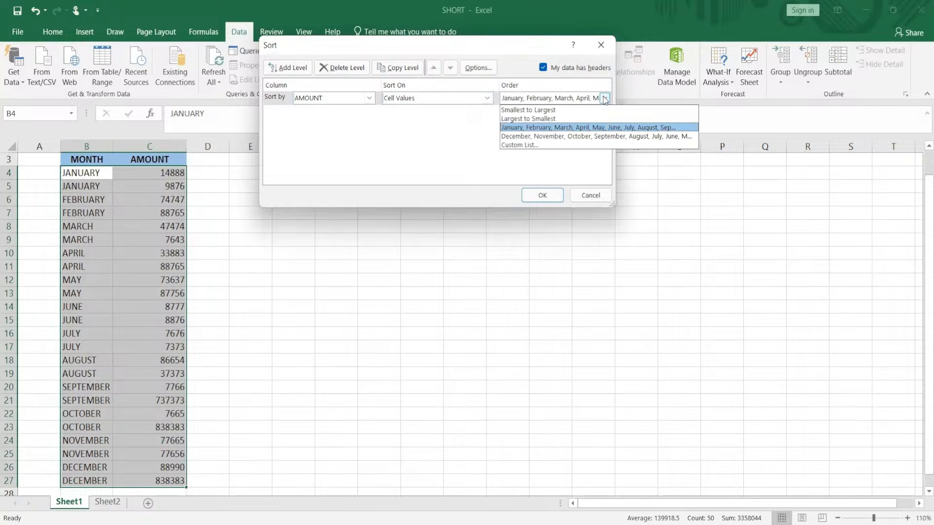
click(542, 120)
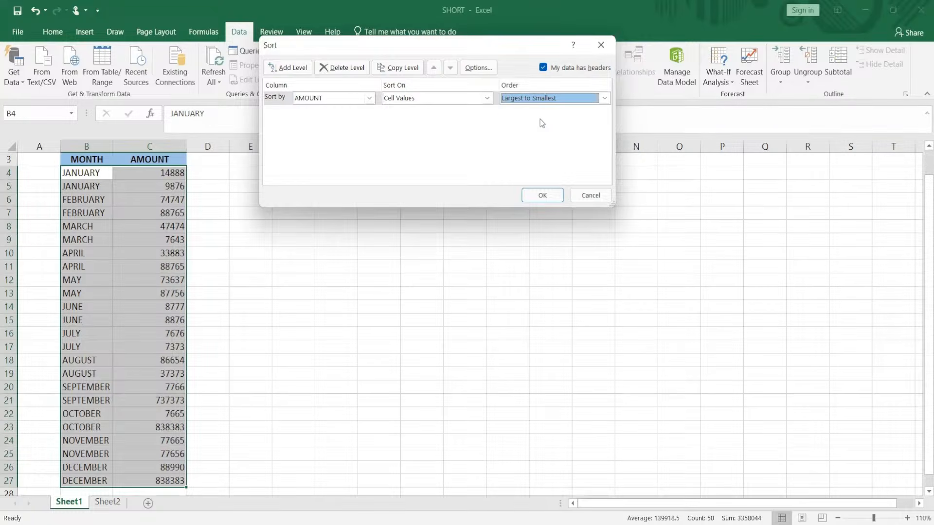
click(535, 197)
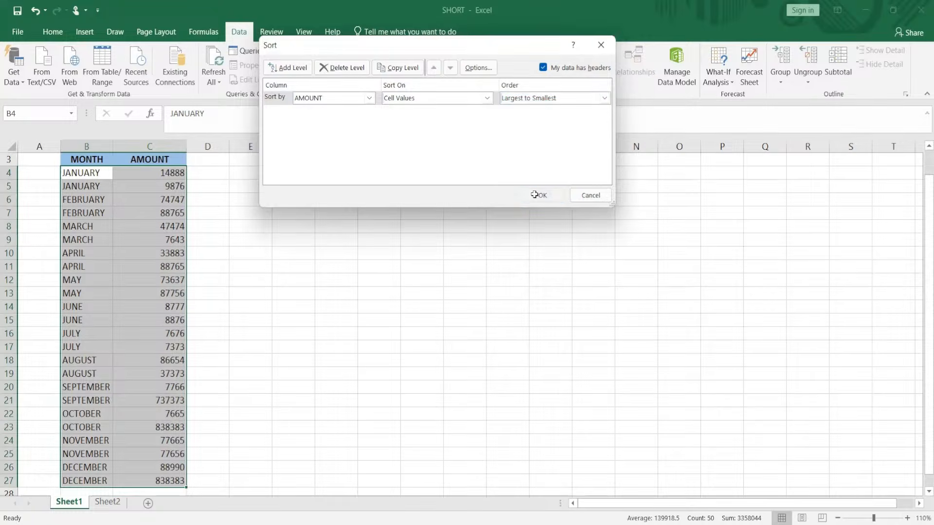
click(344, 212)
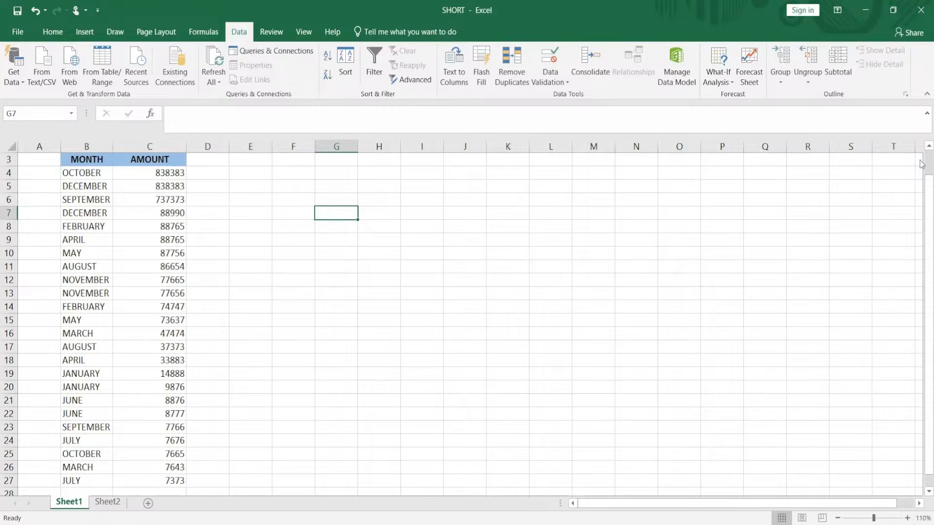
Fill the APRIL, MAY and AUGUST rows in B9:C11 with standard yellow
scroll(214, 178, up, 1)
click(100, 203)
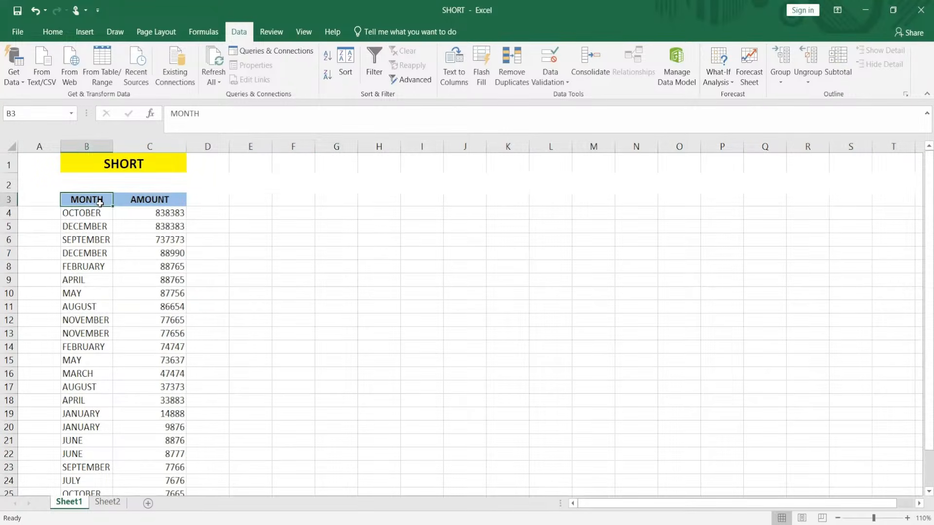
click(358, 312)
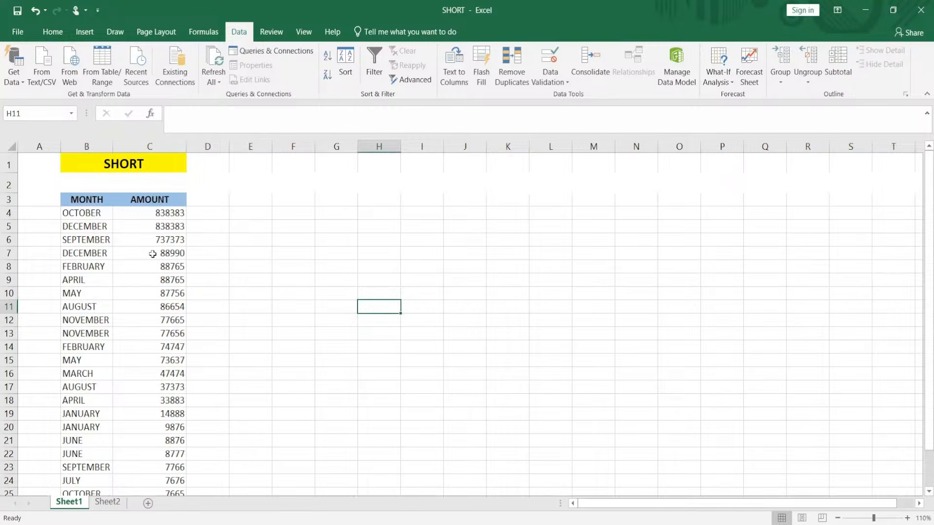
drag(84, 282, 152, 306)
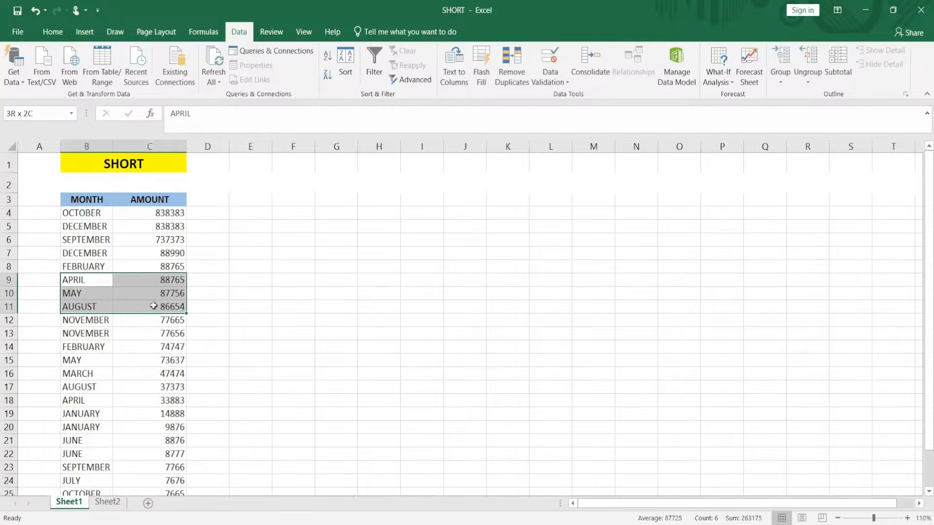
click(52, 32)
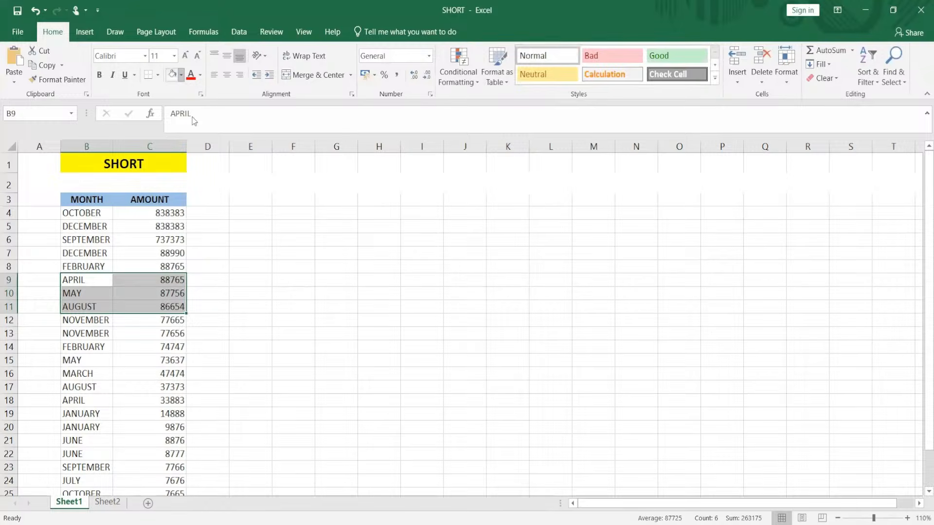
click(180, 75)
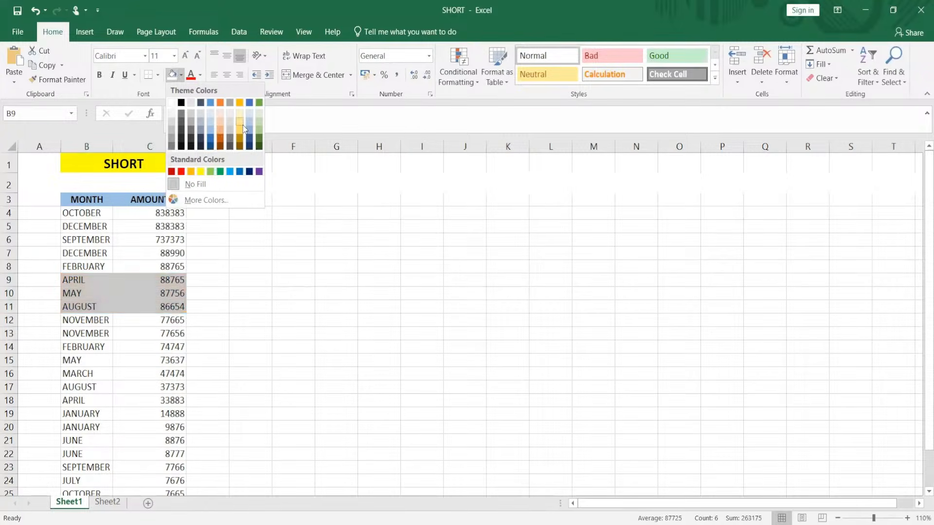
click(201, 172)
click(292, 292)
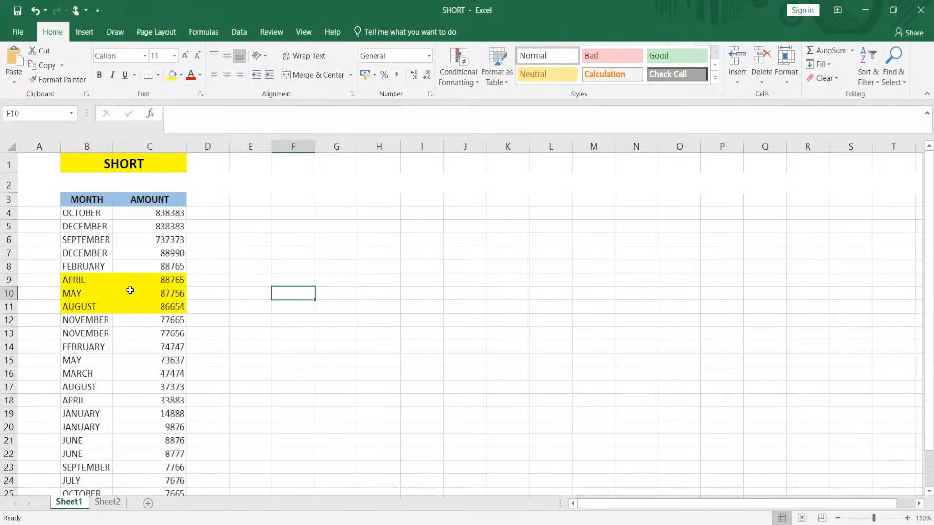
Apply the same yellow fill to the rows from APRIL to the second JUNE in B18:C22
click(86, 404)
key(F4)
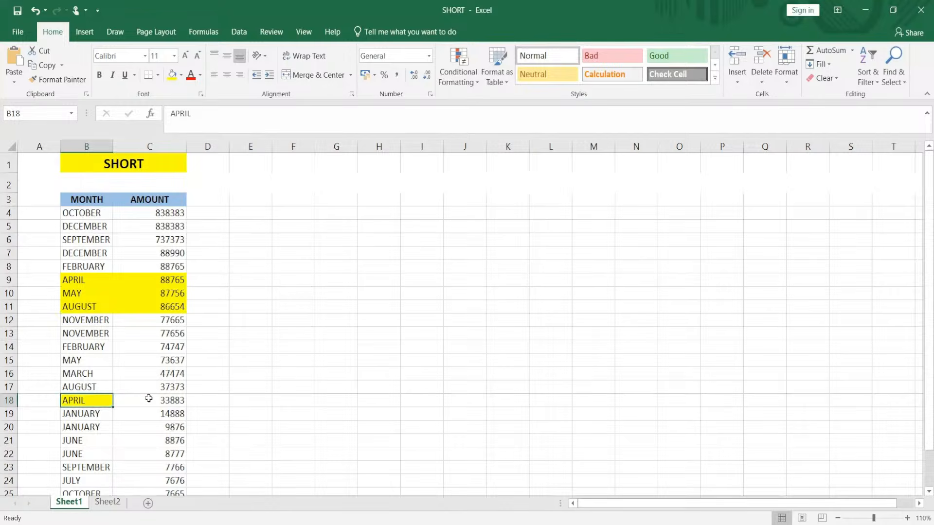
click(223, 394)
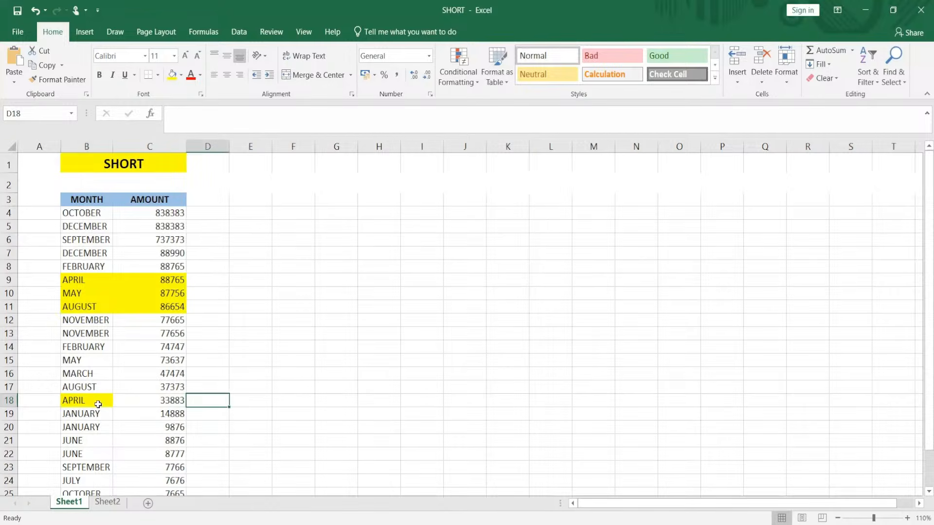
drag(98, 404, 158, 457)
key(F4)
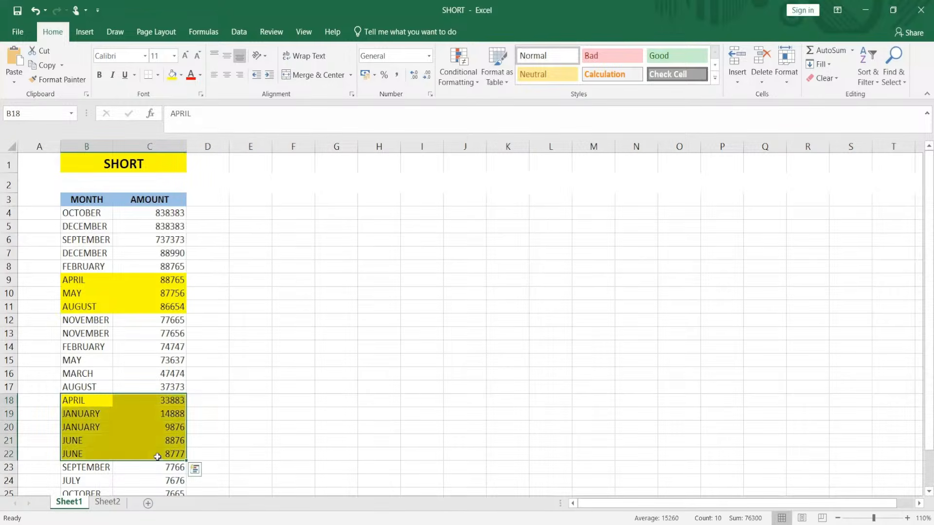
click(295, 376)
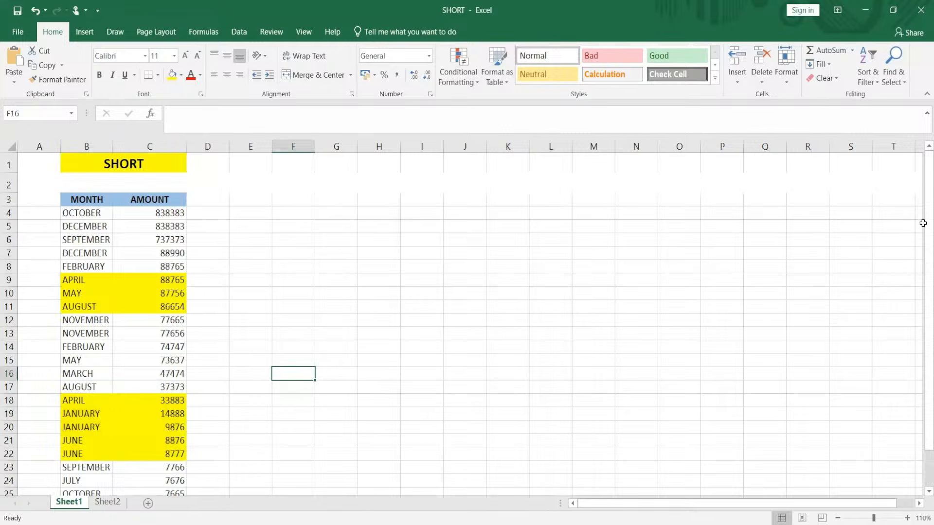
Start a custom sort of the whole table, headers included, with MONTH as the sort column instead of AMOUNT
click(101, 200)
key(ctrl+shift+Right)
key(ctrl+shift+Down)
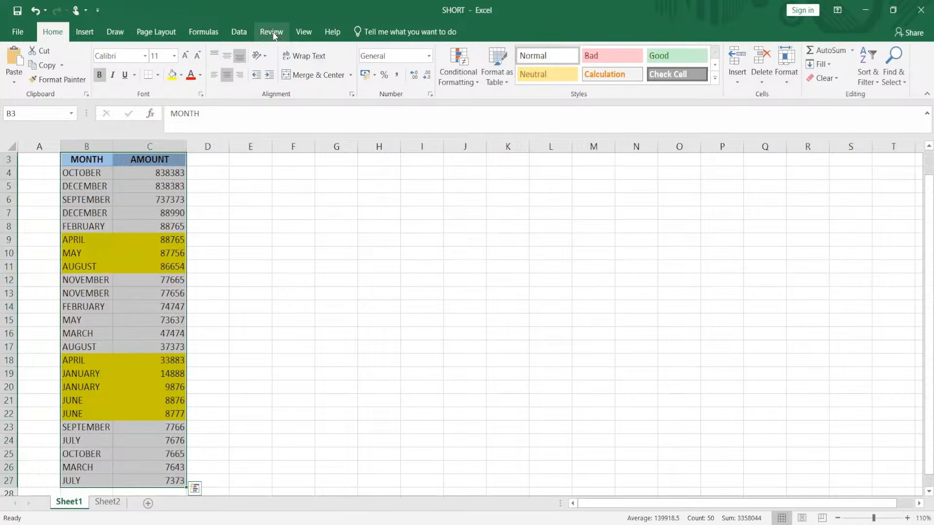
click(232, 32)
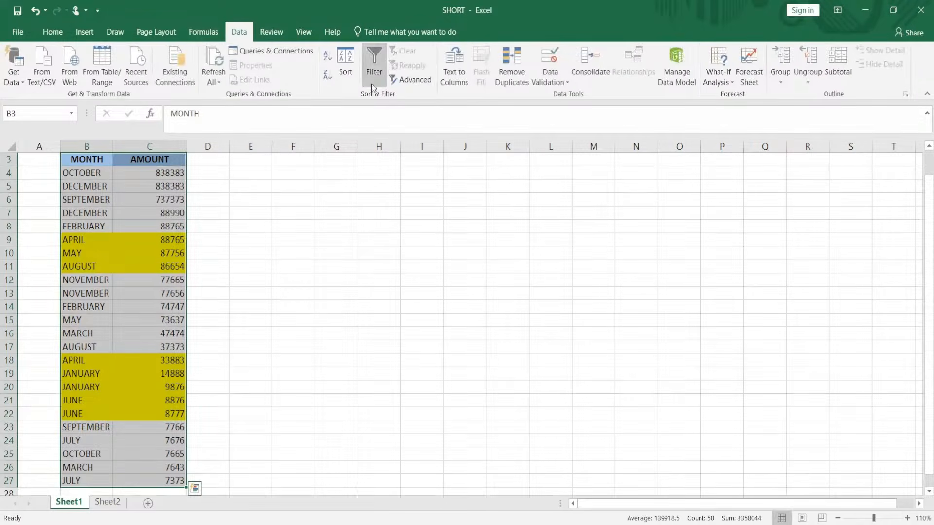
click(345, 64)
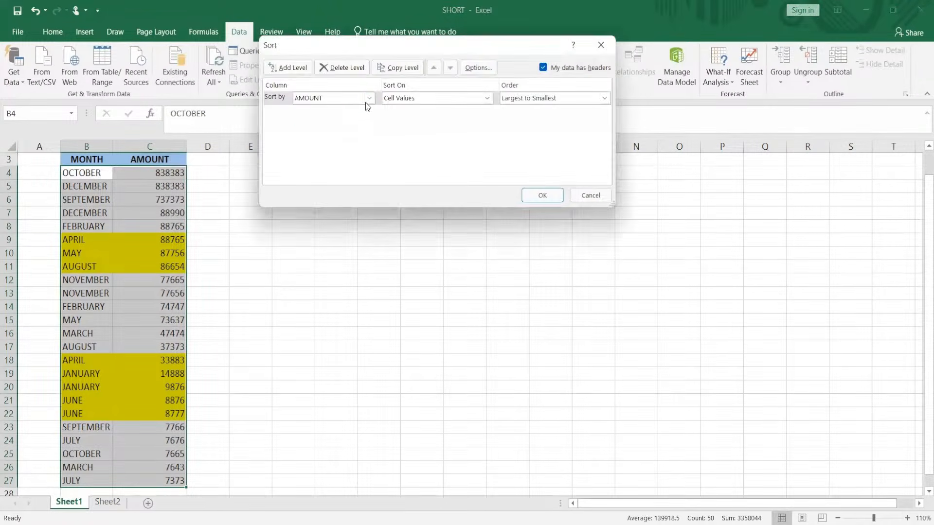
click(368, 99)
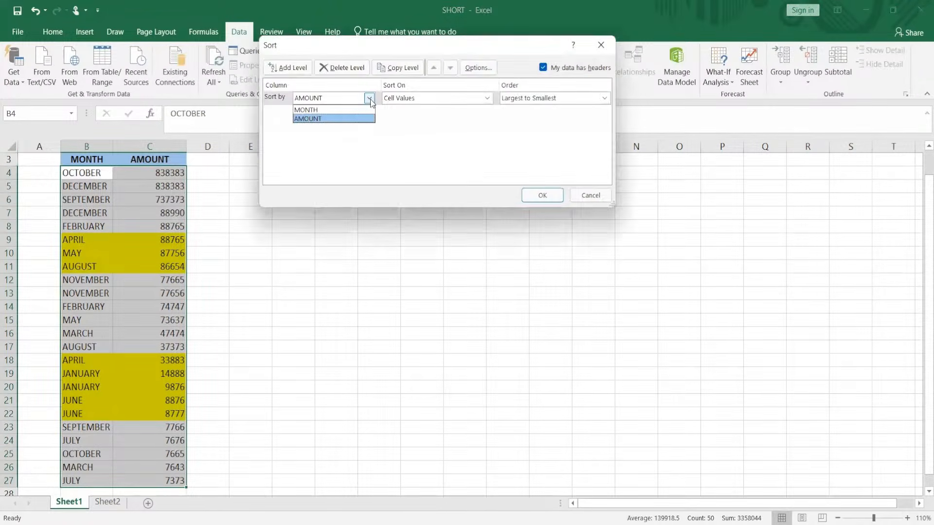
click(334, 111)
Sort the table on MONTH's cell color, placing the yellow cells On Top
click(485, 100)
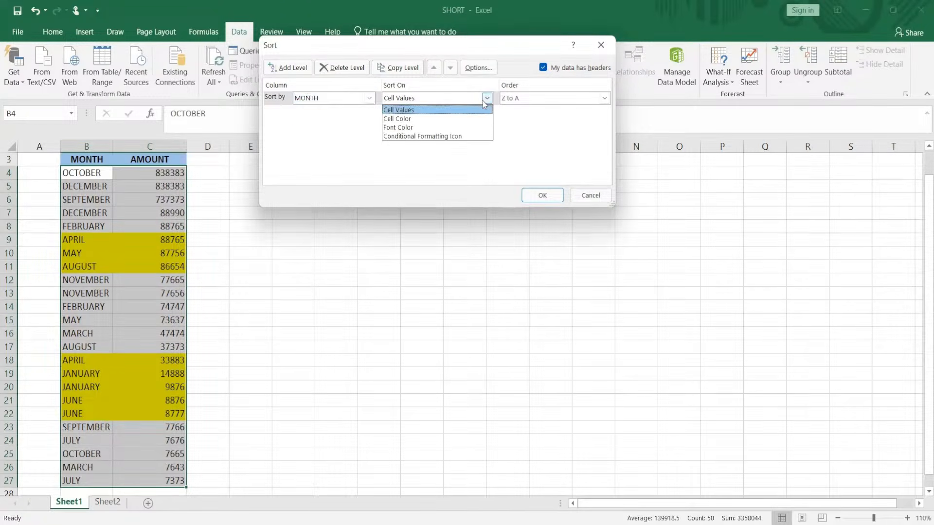
click(413, 119)
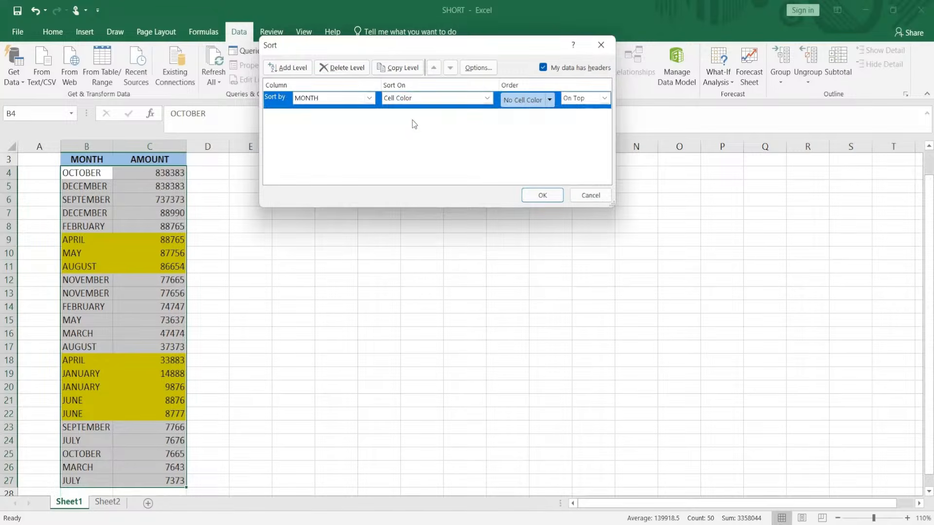
click(550, 103)
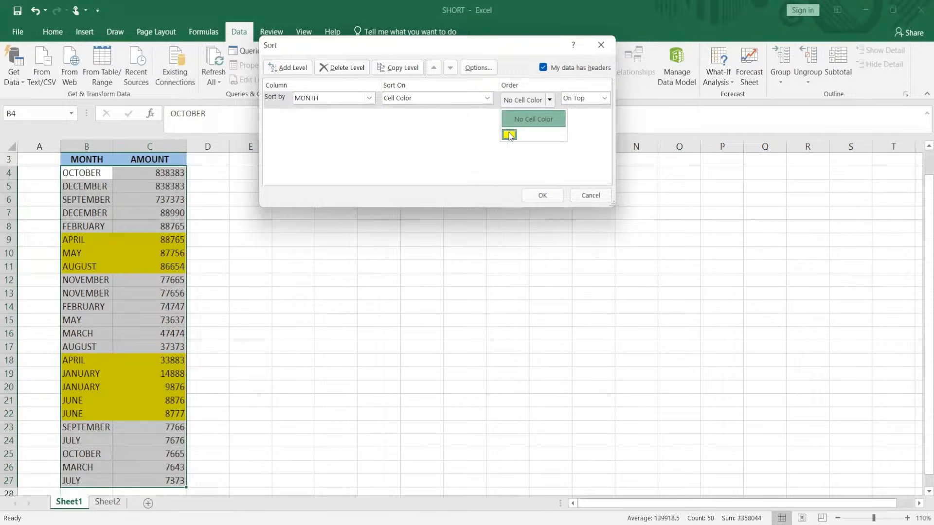
click(510, 136)
click(604, 98)
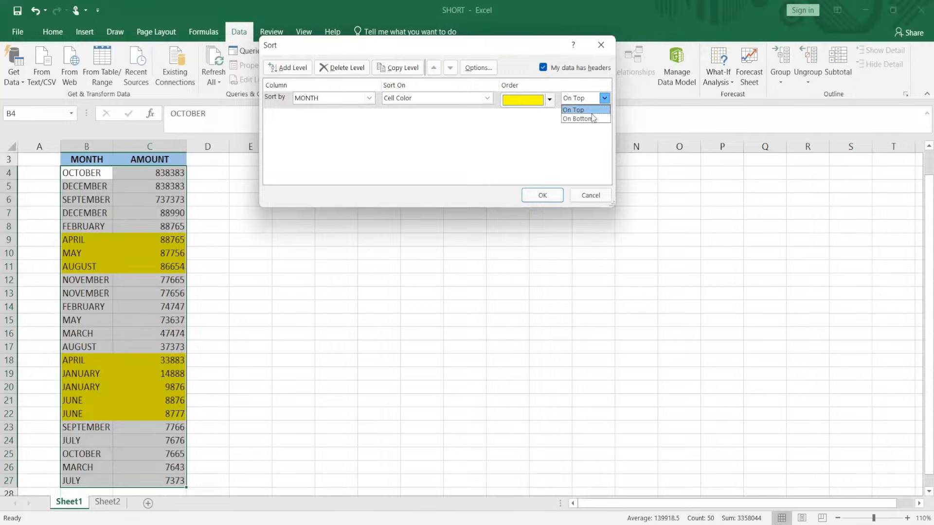
click(592, 114)
click(540, 196)
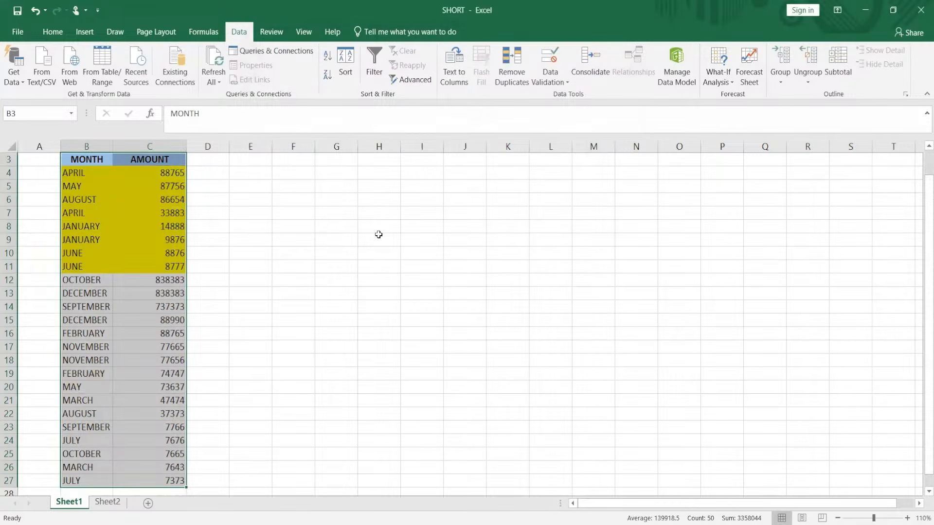
Undo the cell color sort and deselect the table
key(ctrl+z)
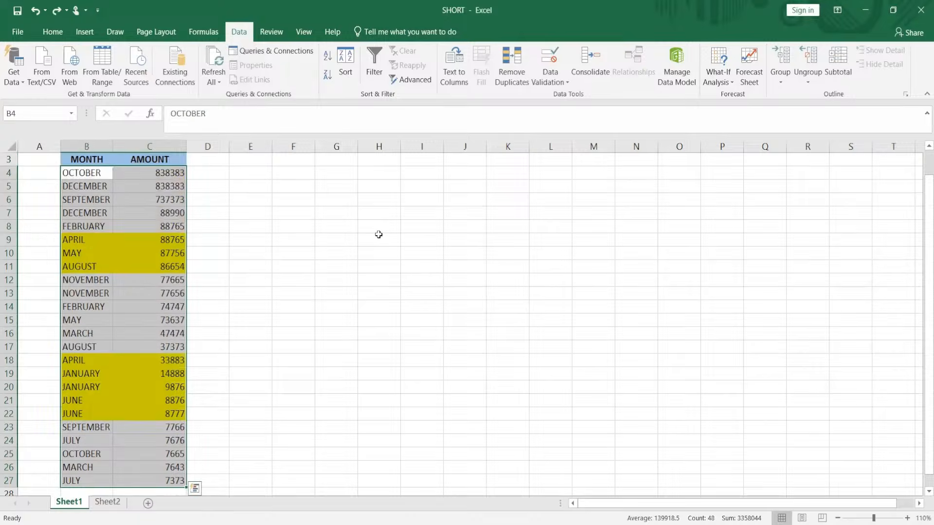
click(379, 234)
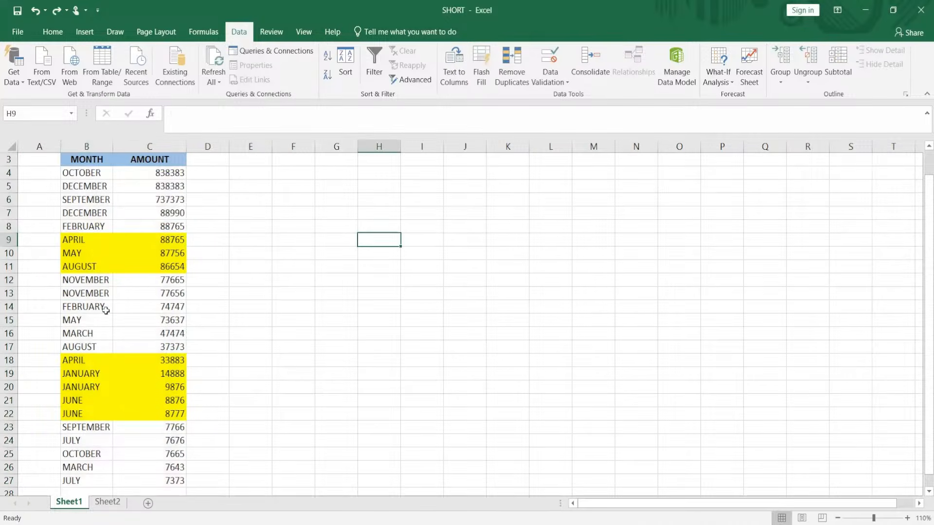
Fill the FEBRUARY and MAY rows in B14:C15 with light green
click(87, 308)
drag(87, 307, 156, 322)
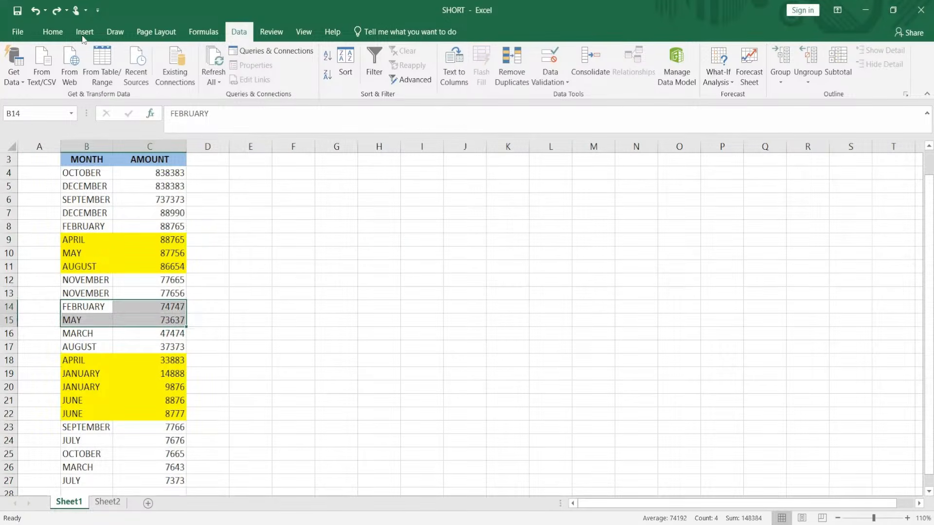
click(53, 32)
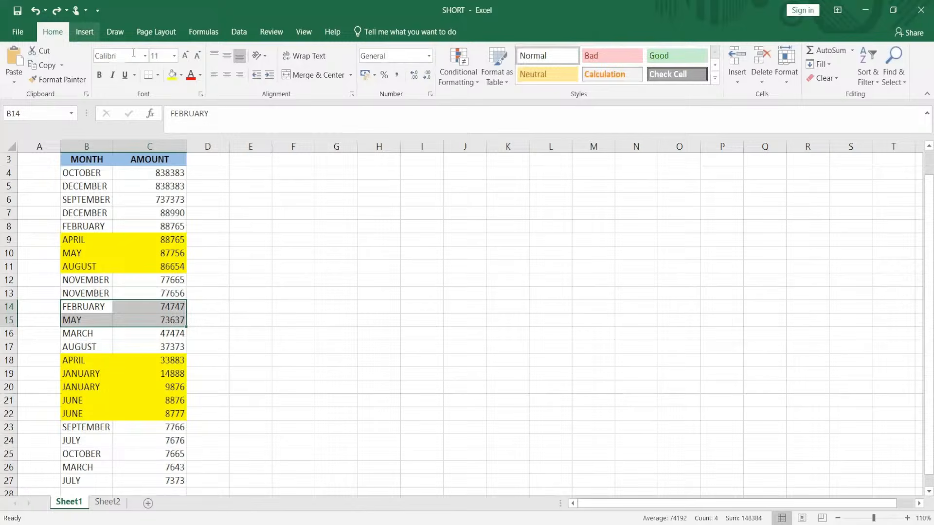
click(181, 75)
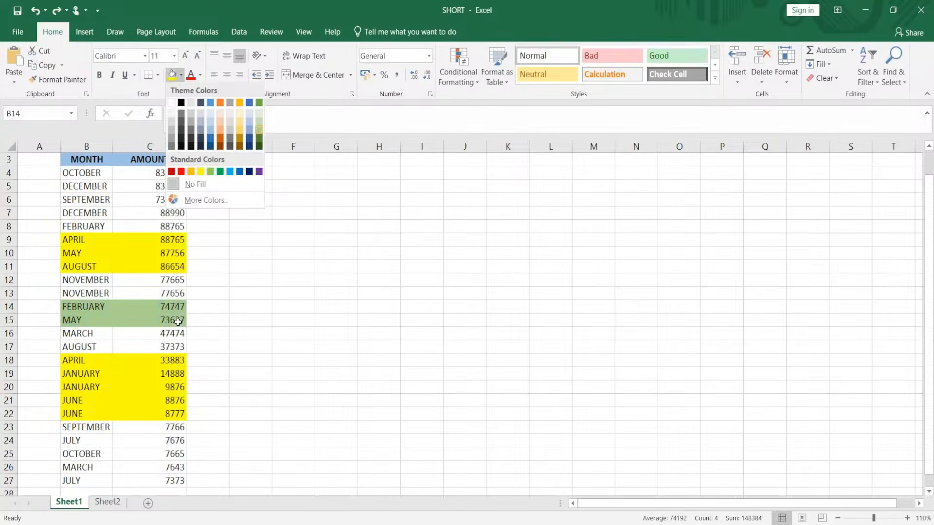
click(259, 131)
Fill the OCTOBER and MARCH rows in B25:C26 with light green
drag(98, 454, 141, 467)
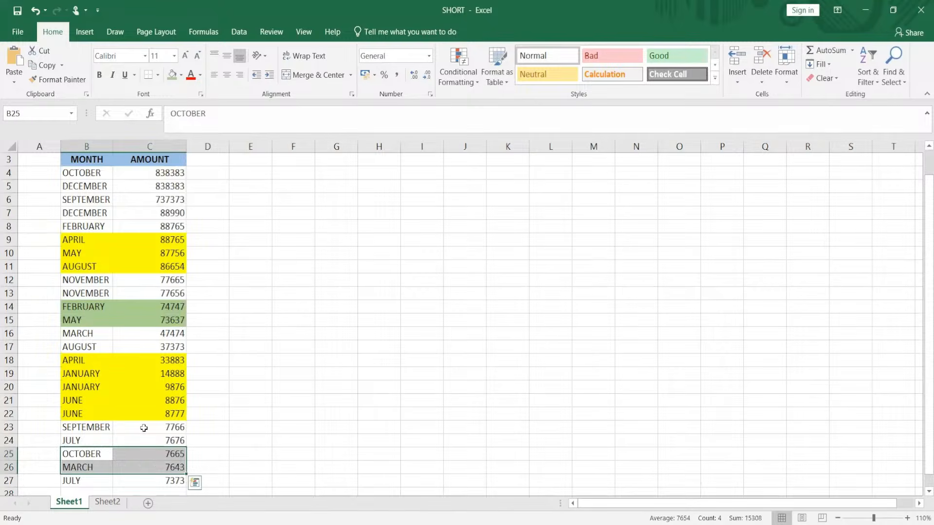
click(172, 75)
click(336, 266)
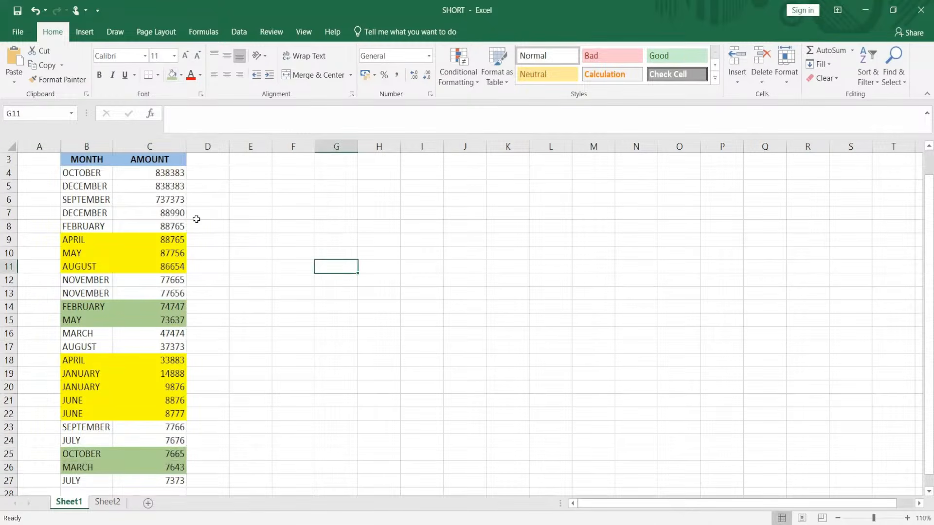
Start a custom sort of the whole table, headers included, with AMOUNT's light green cell color On Top as the first level
click(97, 162)
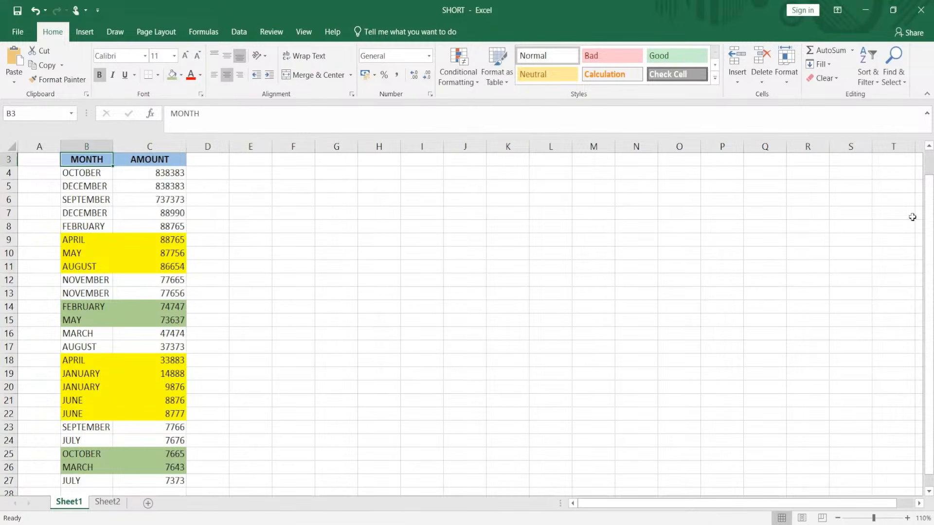
scroll(921, 201, up, 1)
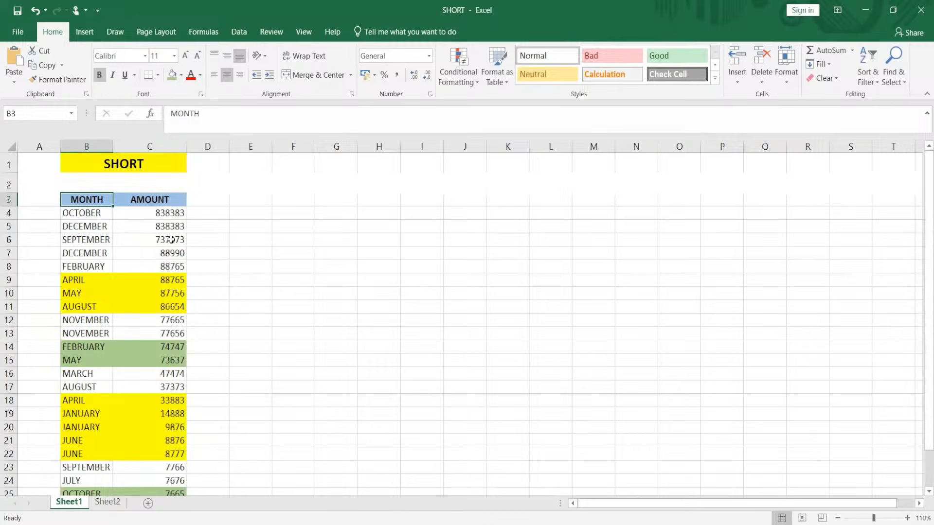
key(ctrl+shift+Right)
key(ctrl+shift+Down)
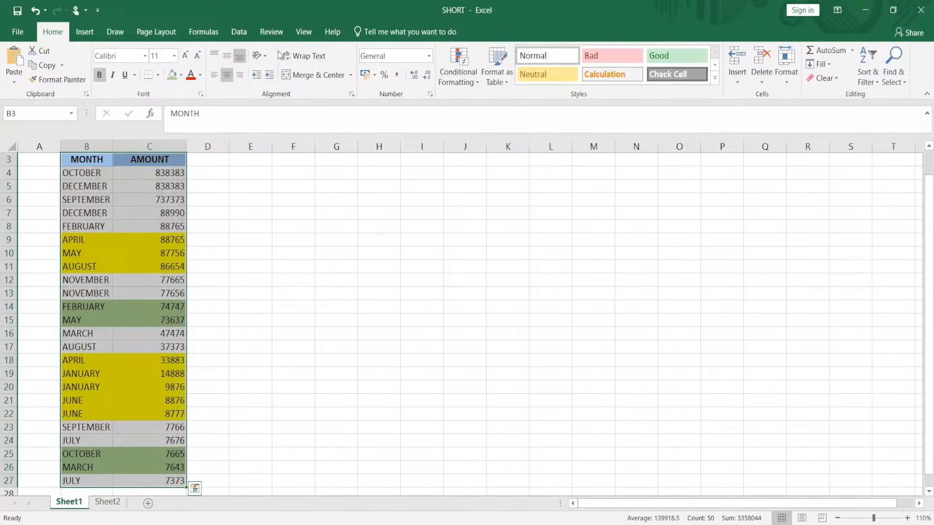
click(239, 32)
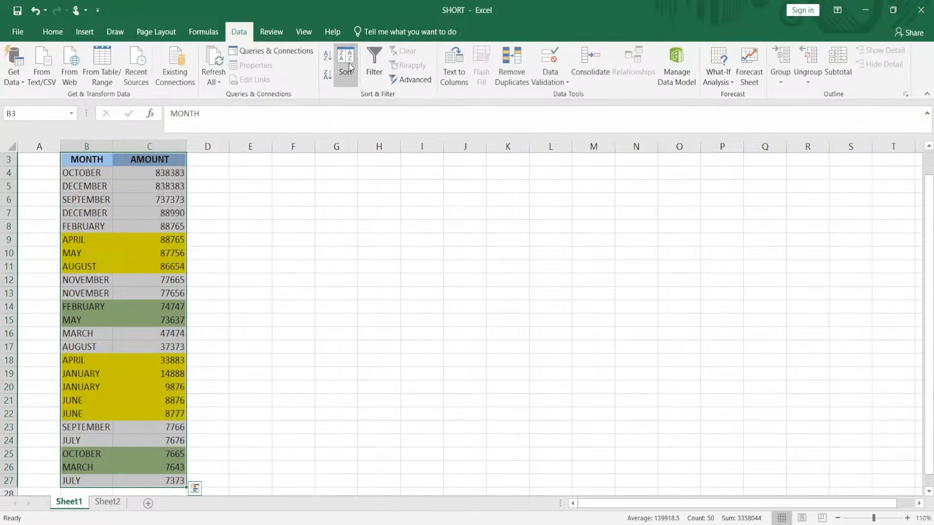
click(347, 63)
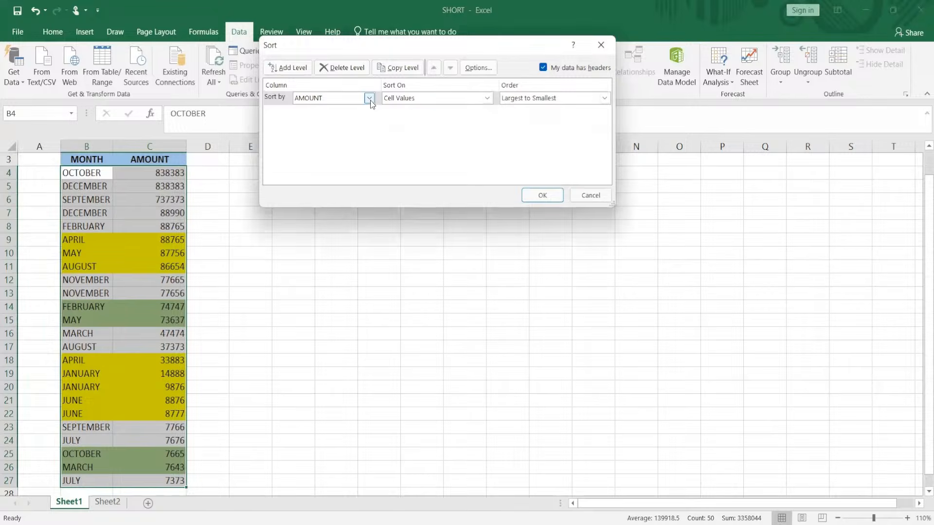
click(484, 101)
click(452, 116)
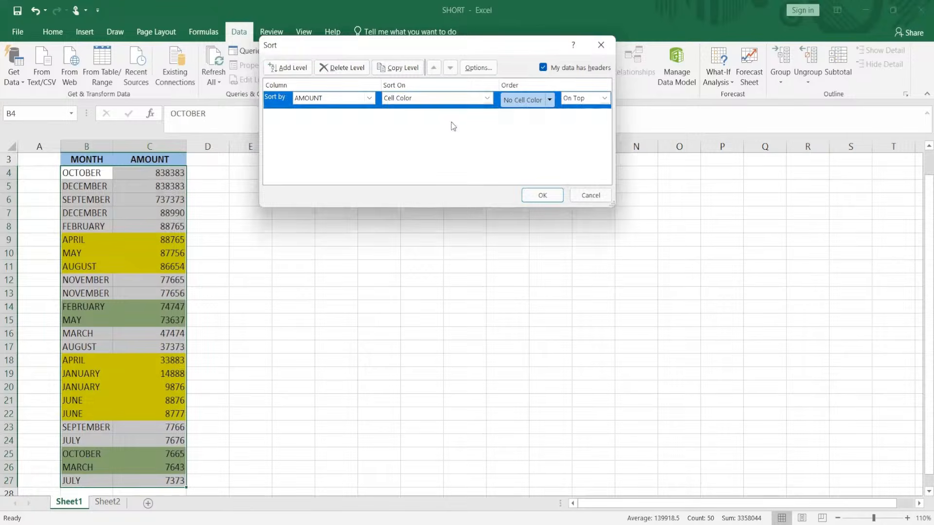
click(547, 104)
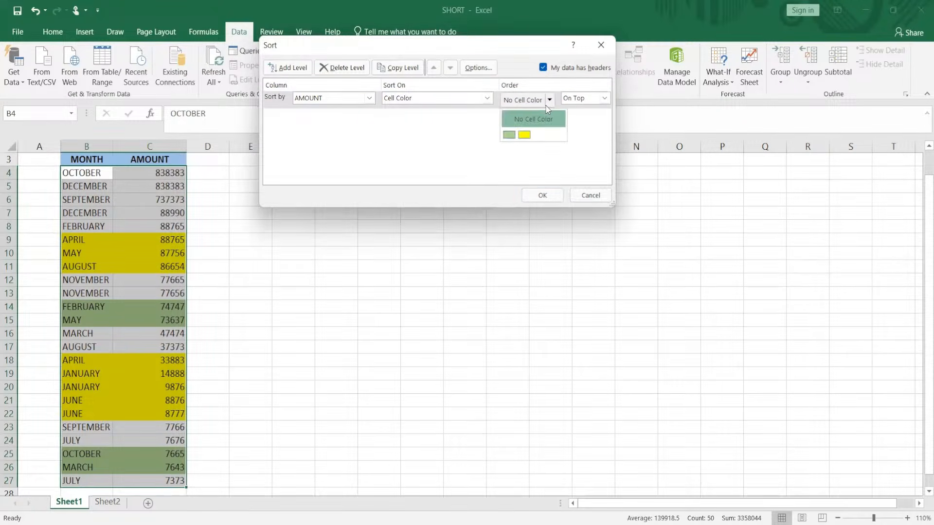
click(514, 139)
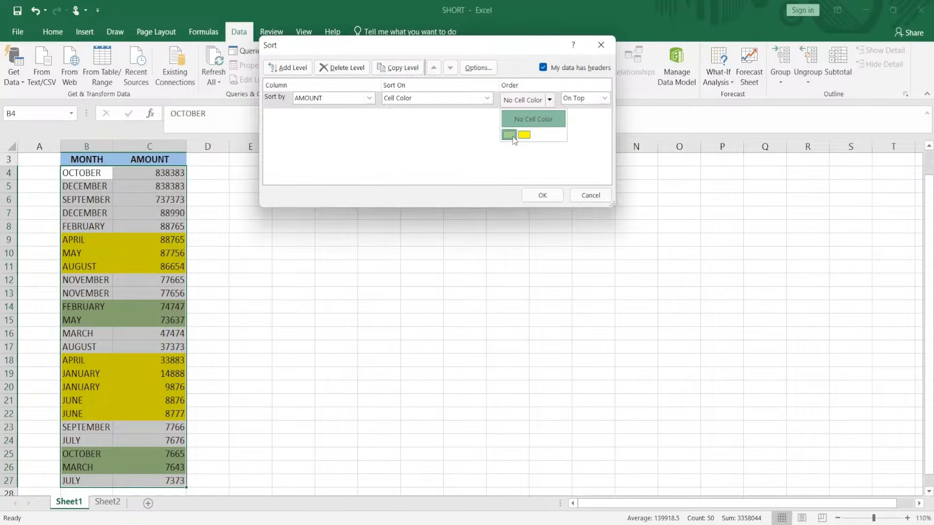
click(603, 97)
click(577, 108)
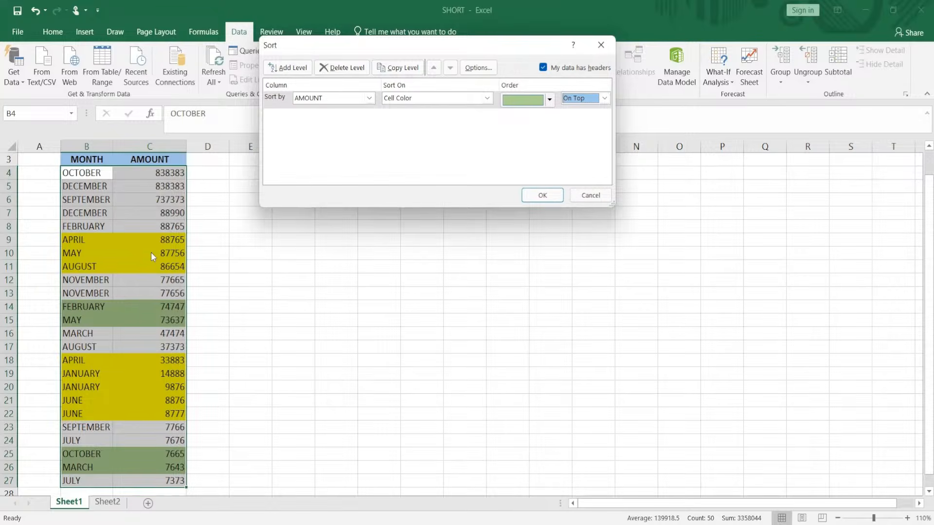
Add several Then by levels to the sort and delete the surplus ones, leaving a single extra level
click(290, 68)
click(290, 68)
click(291, 68)
click(291, 68)
click(290, 69)
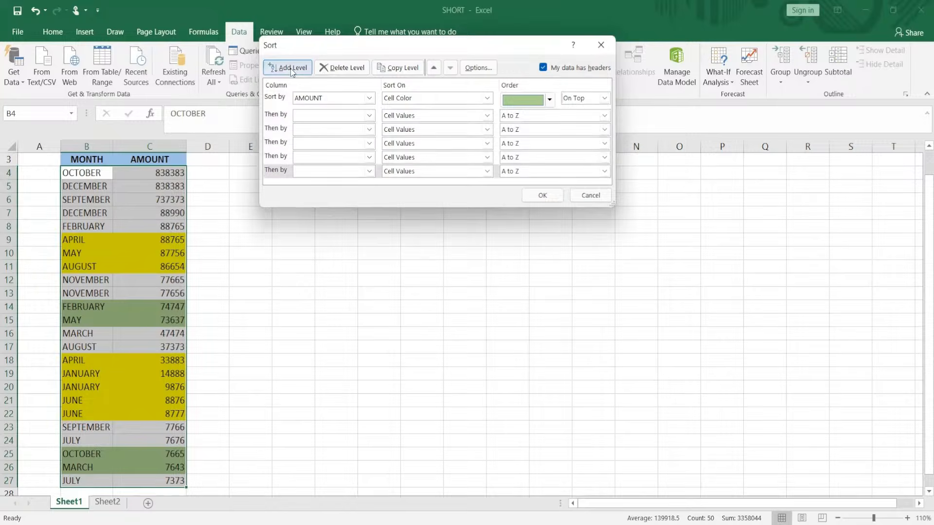
click(291, 69)
click(290, 68)
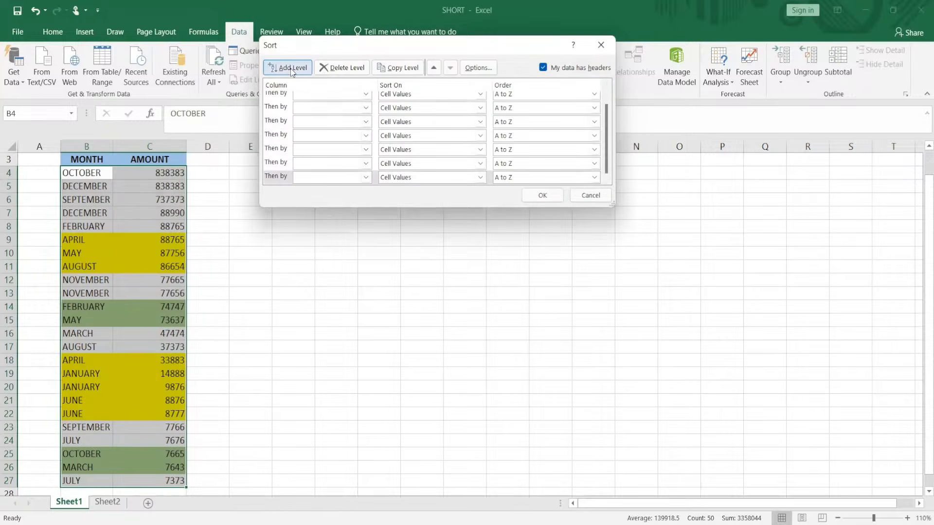
click(341, 68)
click(340, 68)
click(341, 68)
click(341, 69)
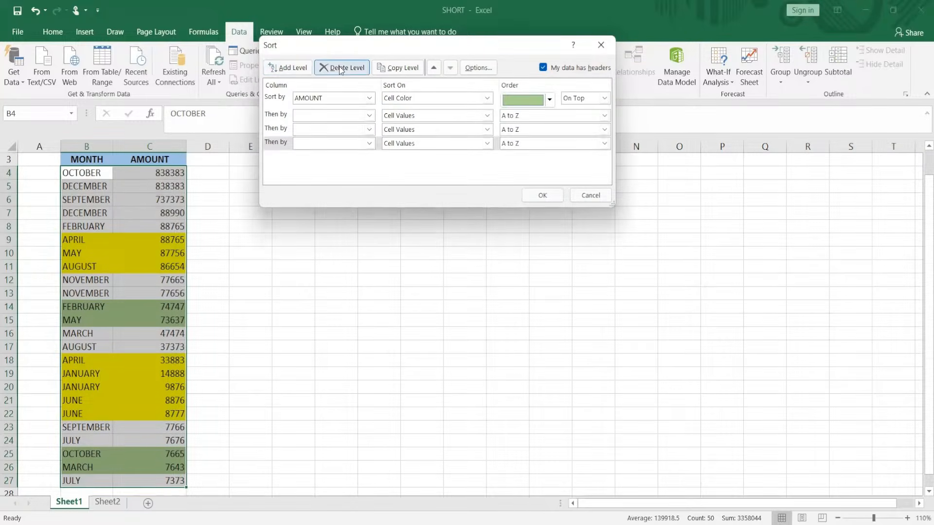
click(341, 69)
click(341, 68)
Set the second sort level to AMOUNT's yellow cell color On Top and apply the two-color sort
click(359, 116)
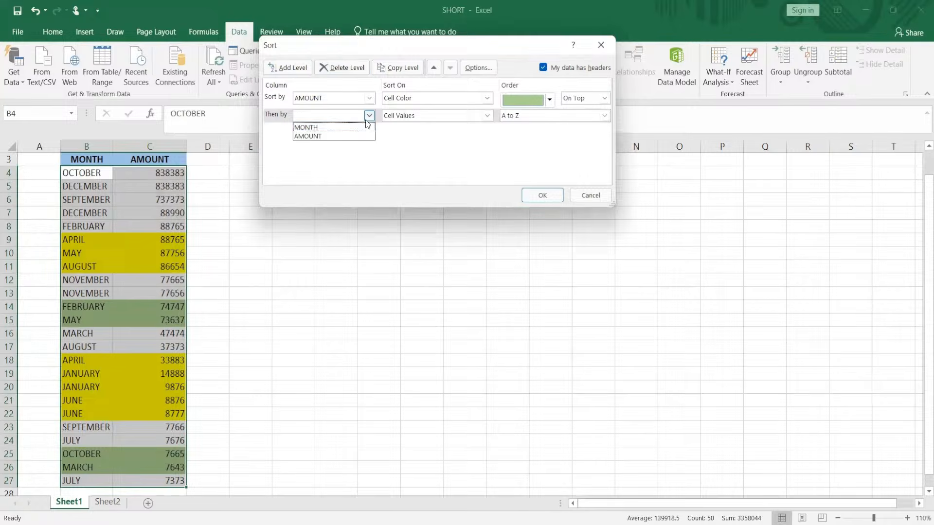
click(357, 136)
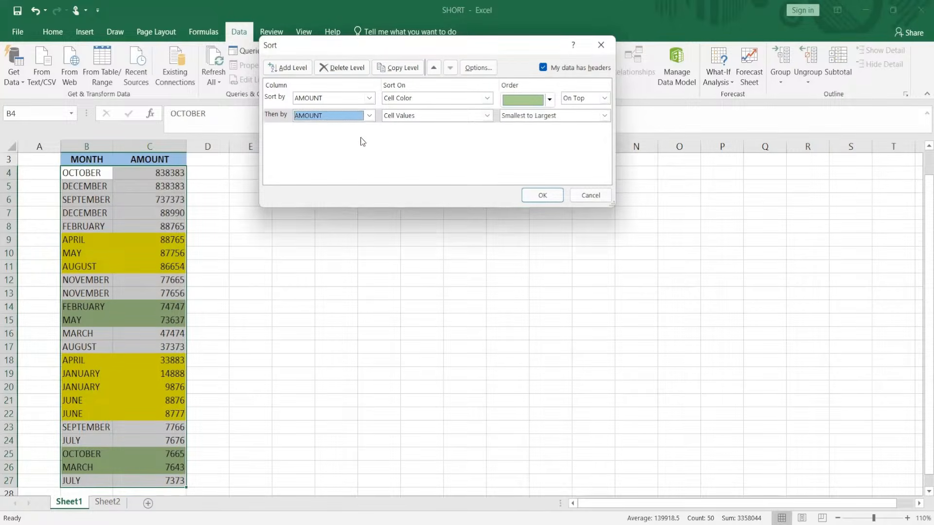
click(487, 116)
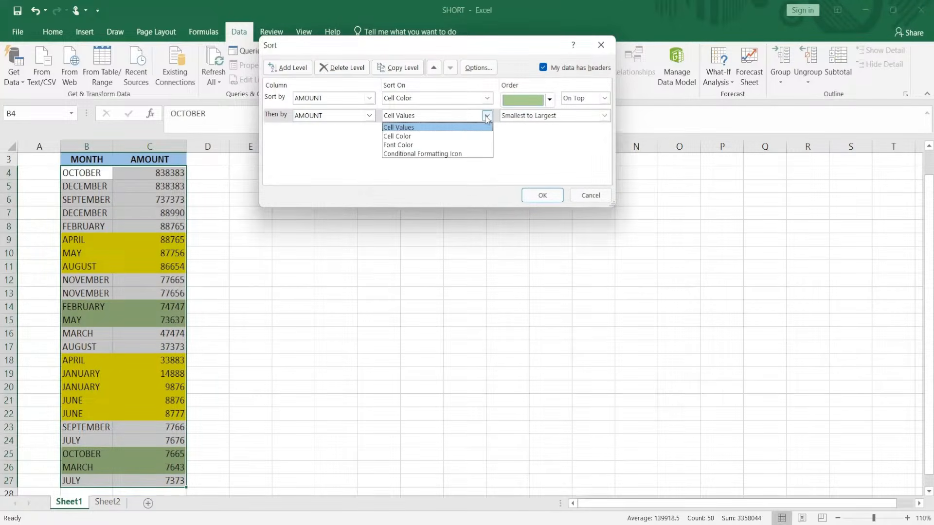
click(454, 136)
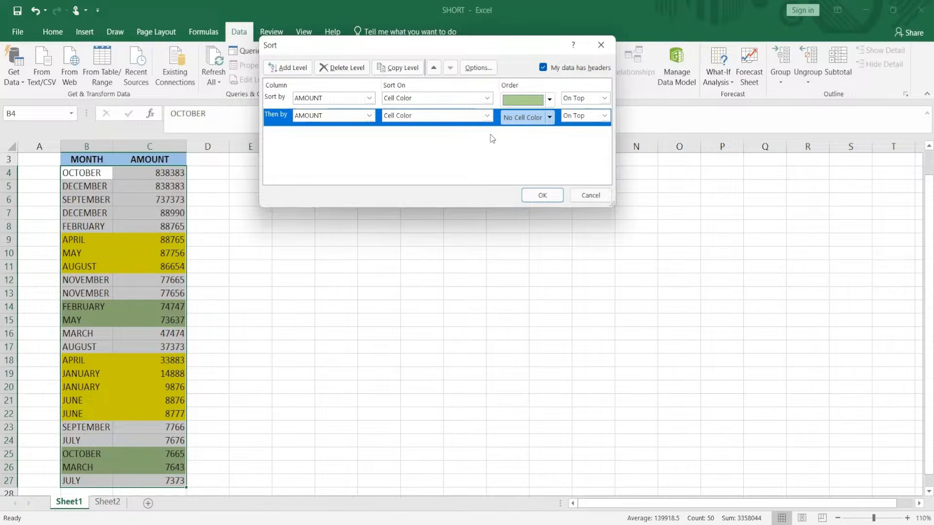
click(549, 117)
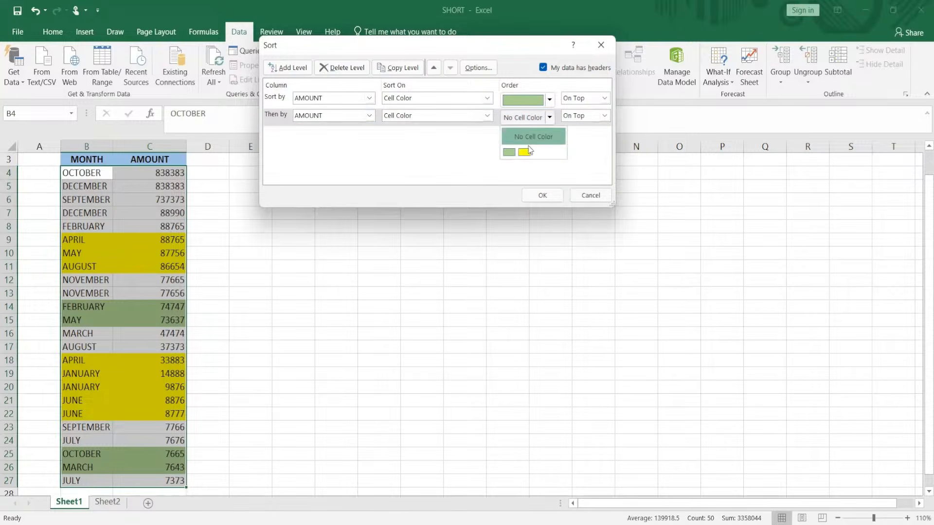
click(524, 153)
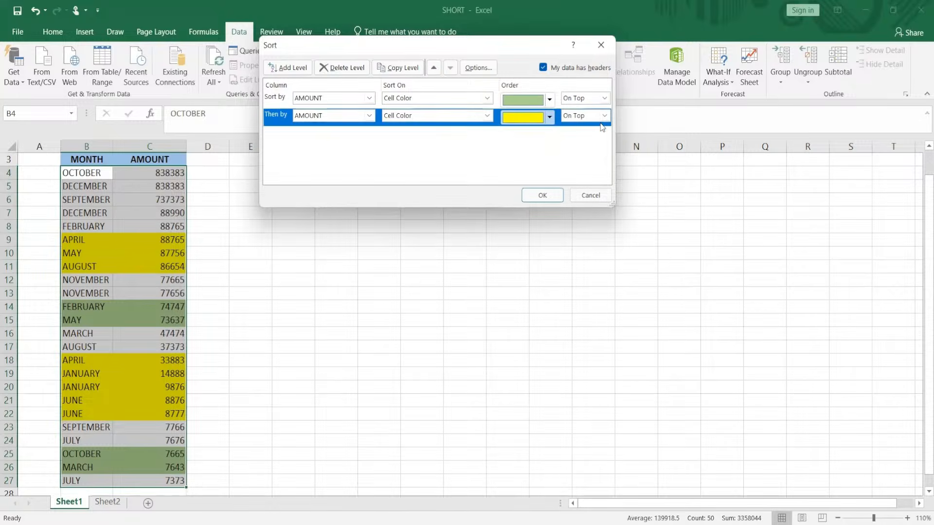
click(604, 115)
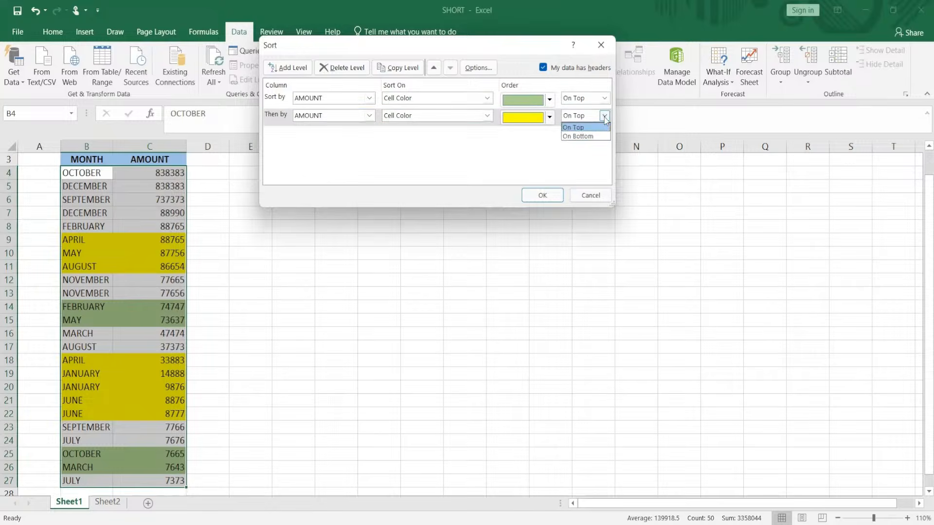
click(592, 129)
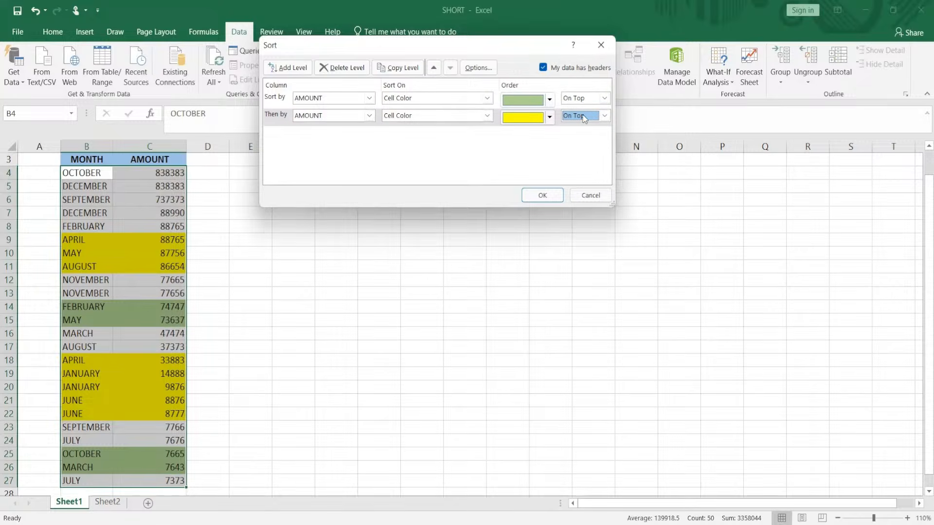
click(541, 194)
click(337, 208)
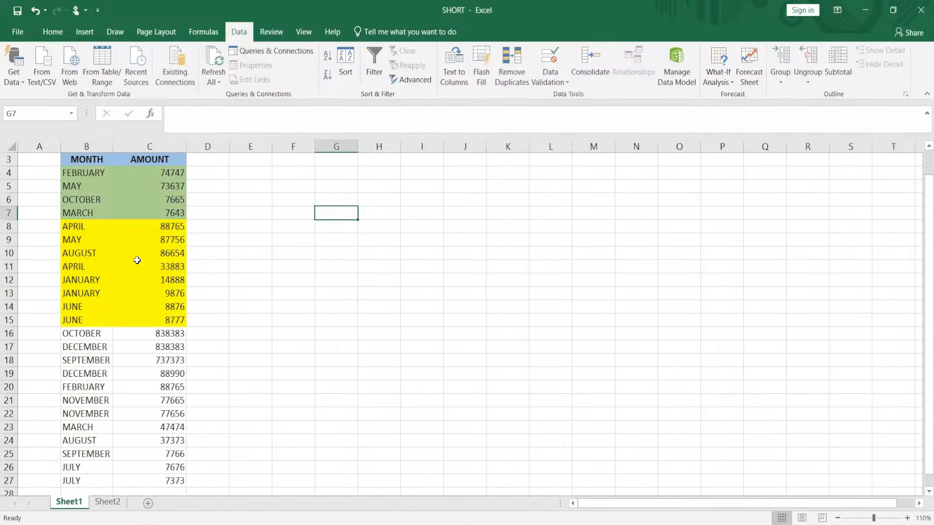
click(214, 257)
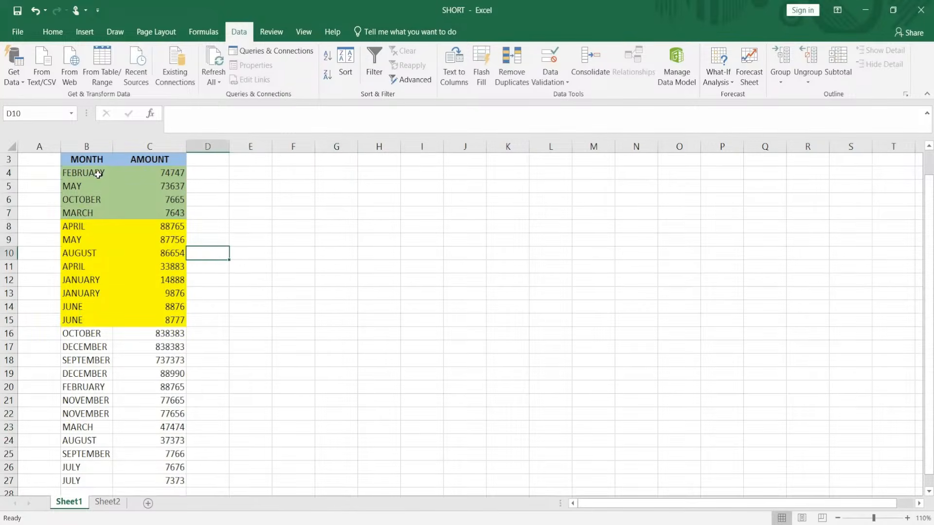
Review the two cell color sort levels set for the whole table and close the sort settings without changes
click(79, 162)
key(ctrl+a)
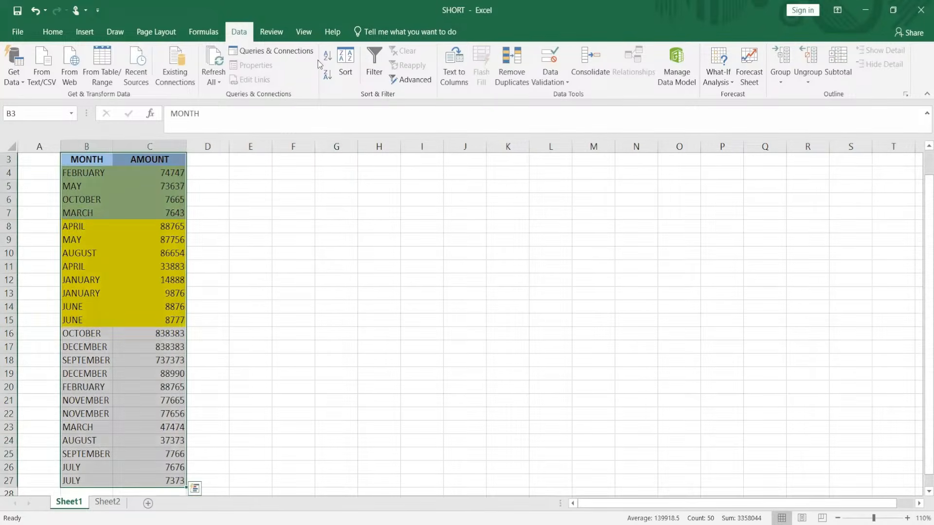
click(345, 68)
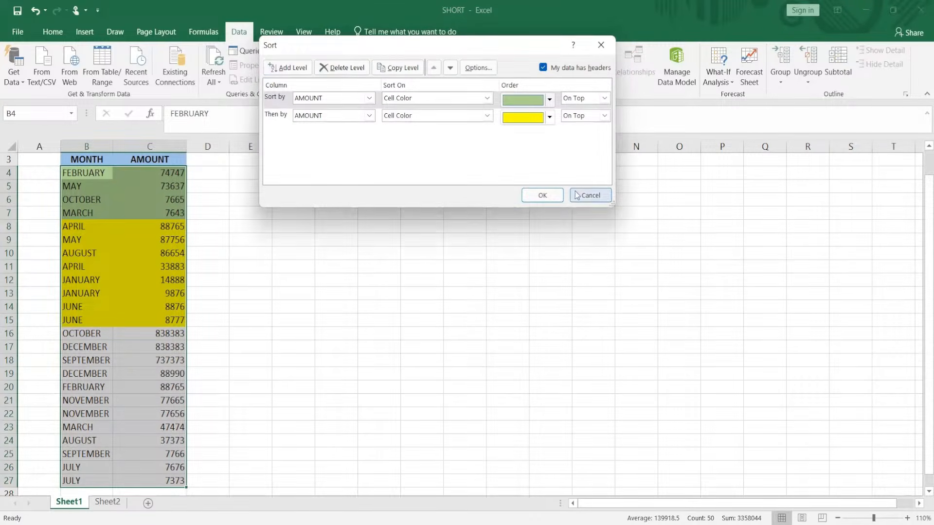
click(590, 195)
click(386, 212)
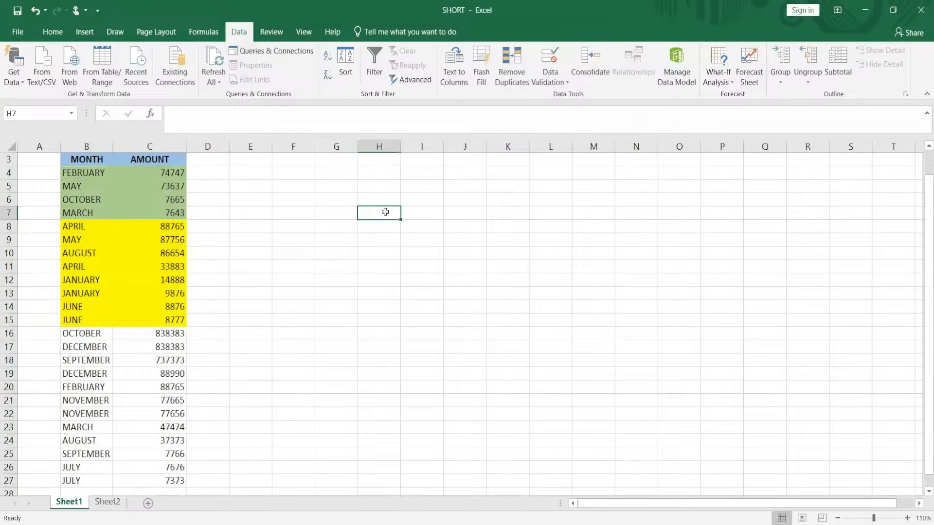
Undo the two-color sort, the row fills and the sort by amount, back to the calendar-order sort of the months
key(ctrl+z)
click(317, 225)
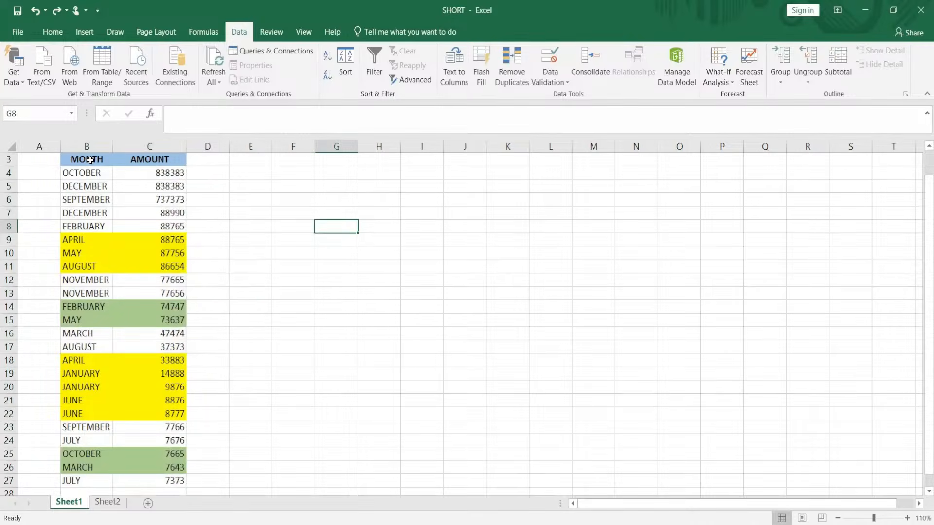
key(ctrl+y)
key(ctrl+y)
key(ctrl+y)
key(ctrl+y)
key(ctrl+y)
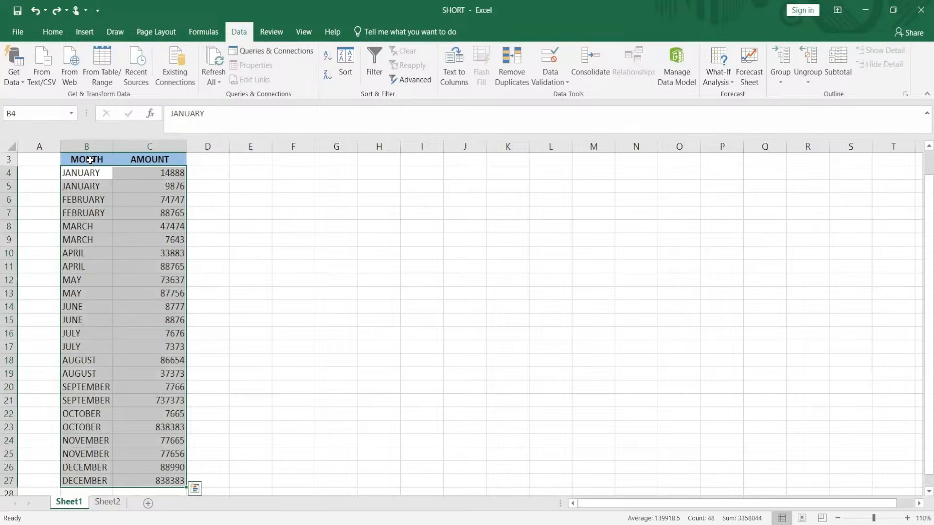
key(ctrl+q)
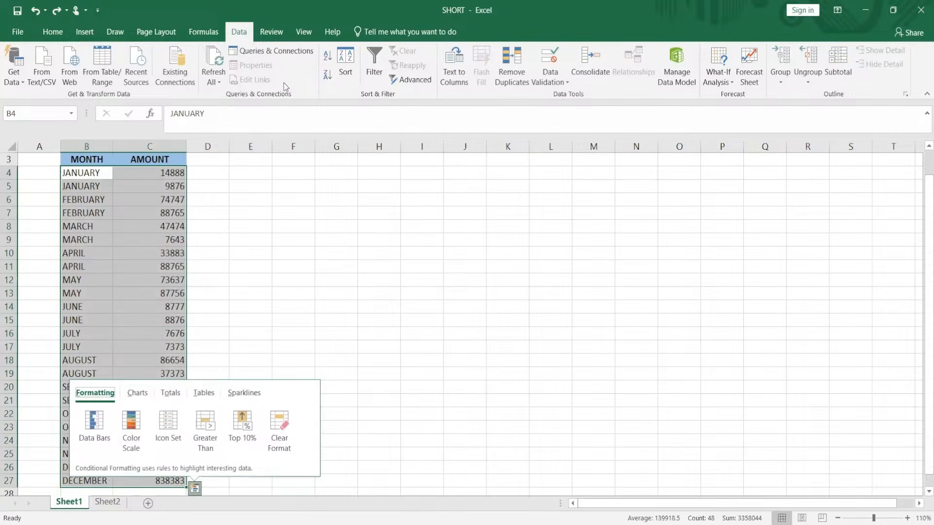
Review the custom sort options for MONTH on Cell Values, including the Custom Lists available for the order, and cancel the lists
click(346, 72)
click(370, 98)
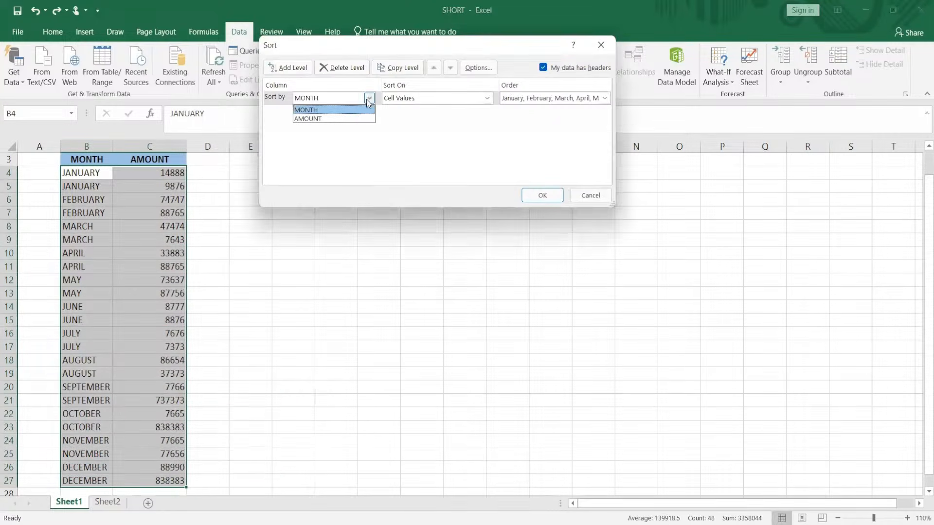
click(356, 111)
click(487, 98)
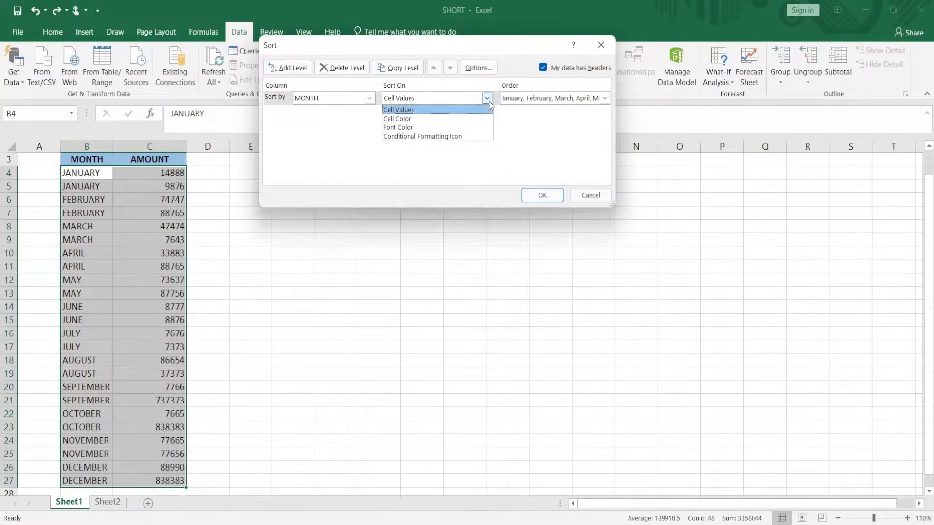
click(489, 108)
click(578, 99)
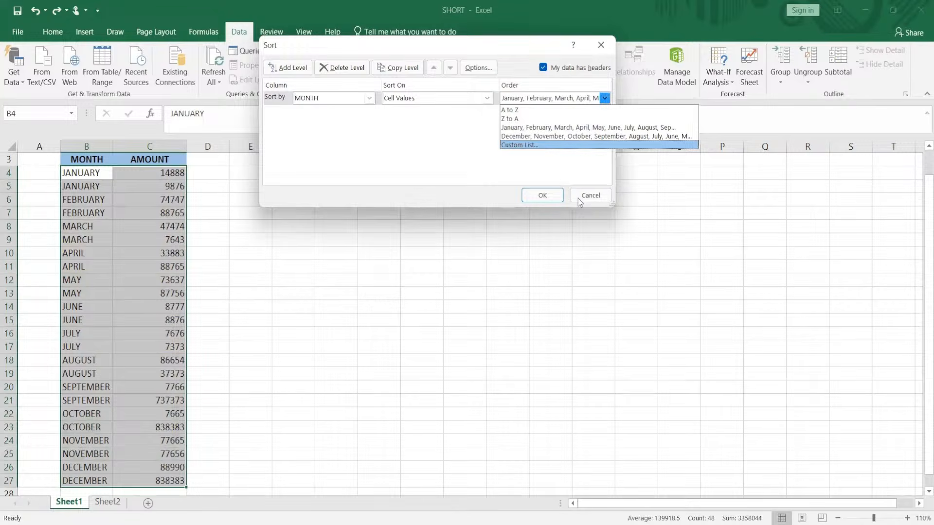
click(528, 145)
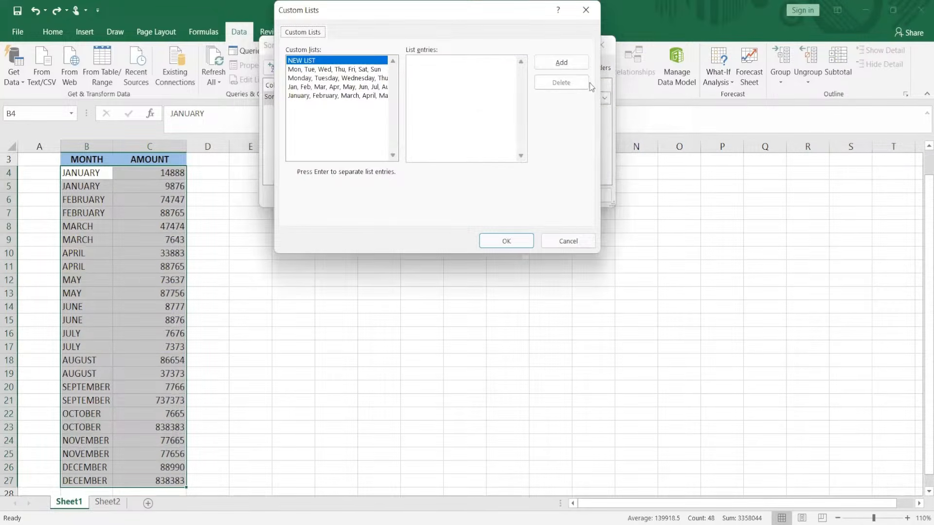
click(578, 240)
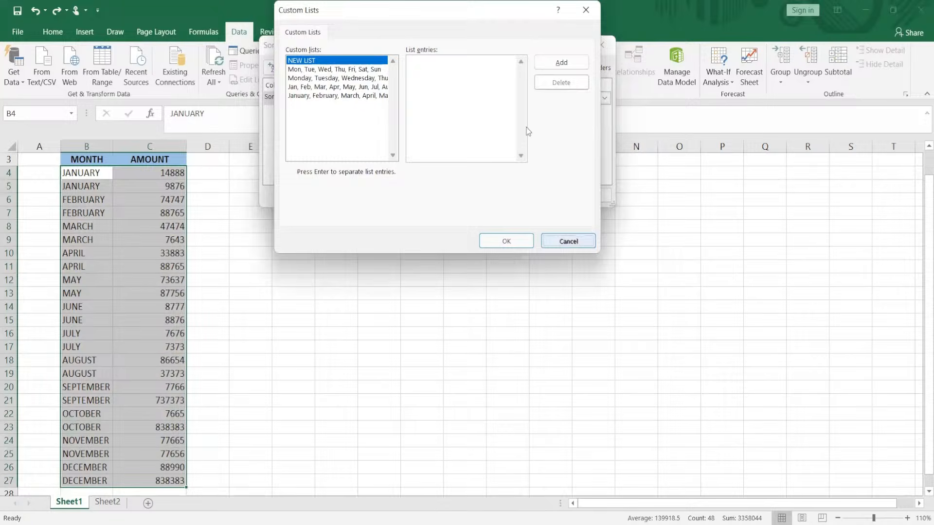
Review the order options for sorting by AMOUNT on Cell Values, including the Custom Lists, without applying a sort
click(370, 98)
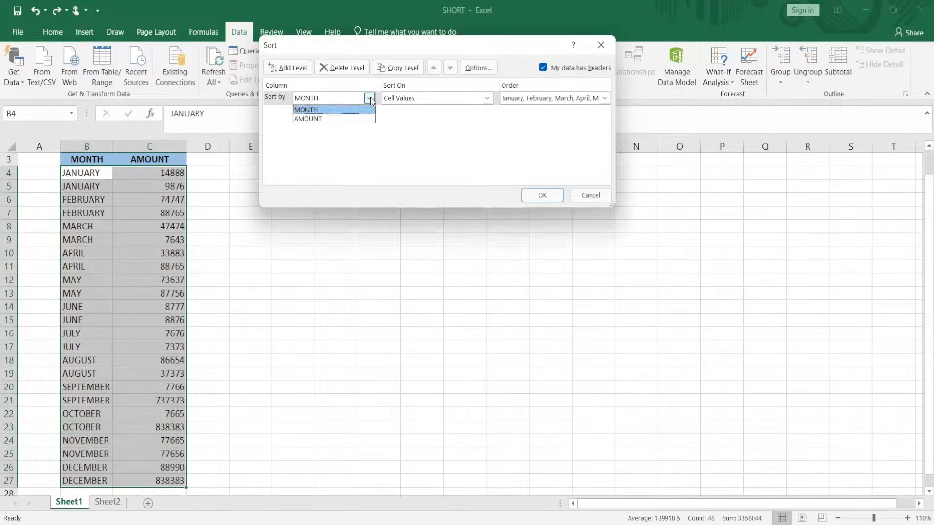
click(341, 117)
click(541, 99)
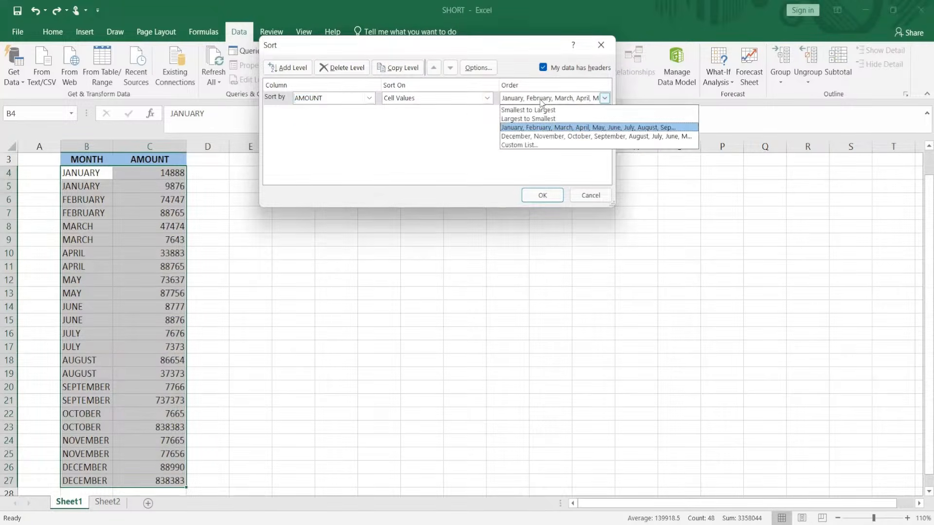
click(530, 144)
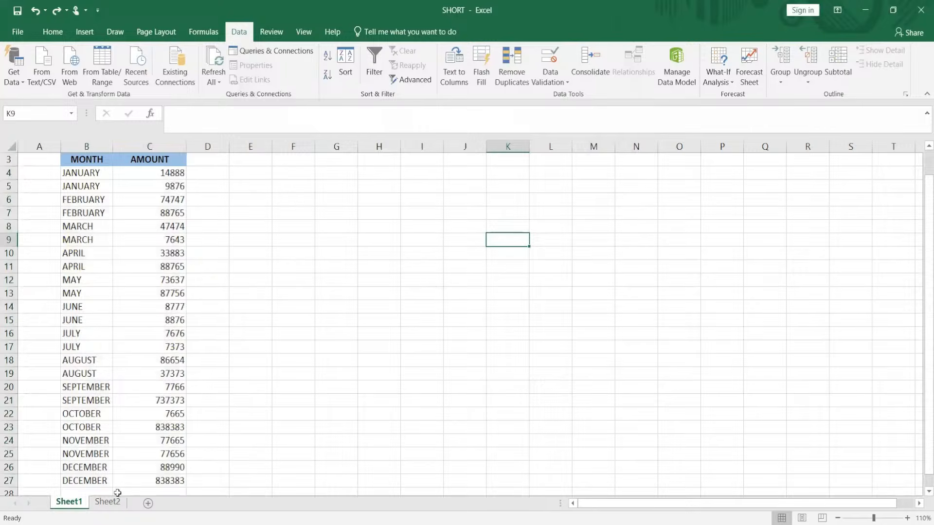
On Sheet2, enter the zone names NORTH, EAST, WEST and SOUTH in cells D23 to G23
click(118, 493)
key(ctrl+Page_Down)
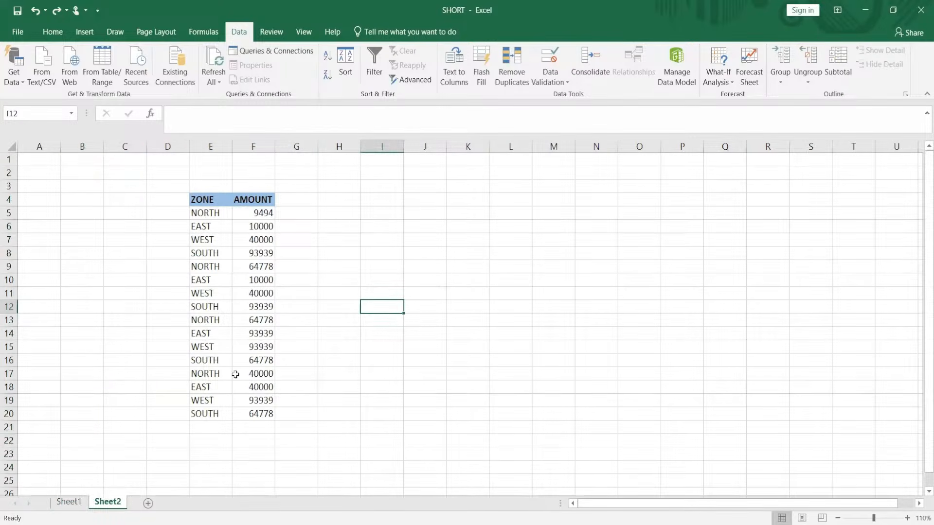
click(164, 456)
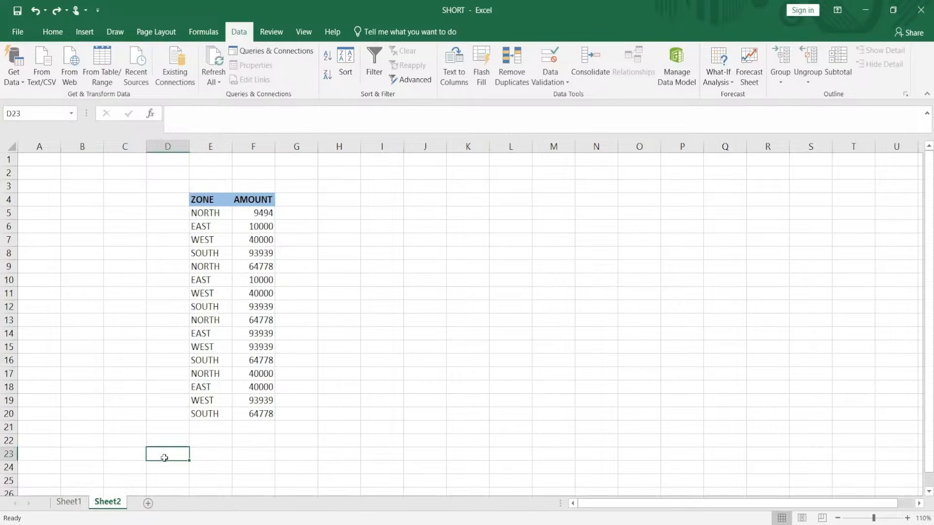
text(NORTH)
key(Tab)
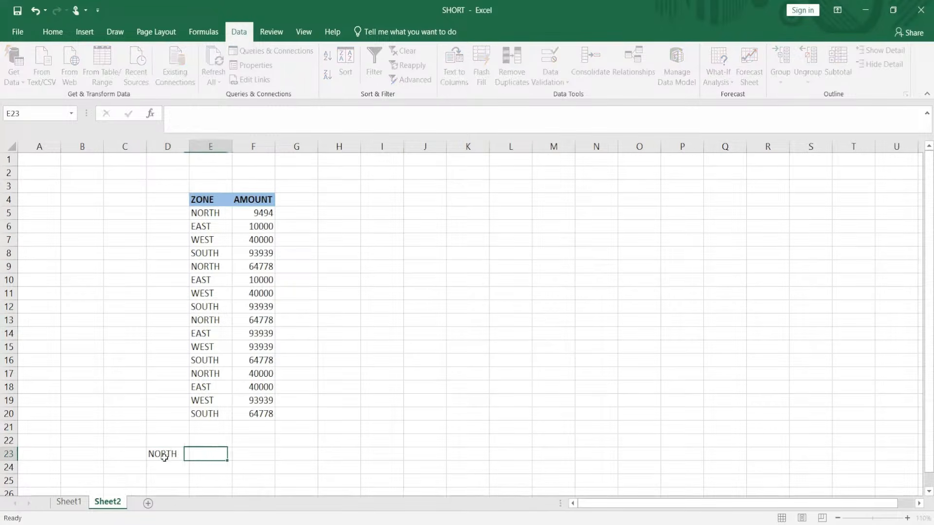
text(EAST)
key(Tab)
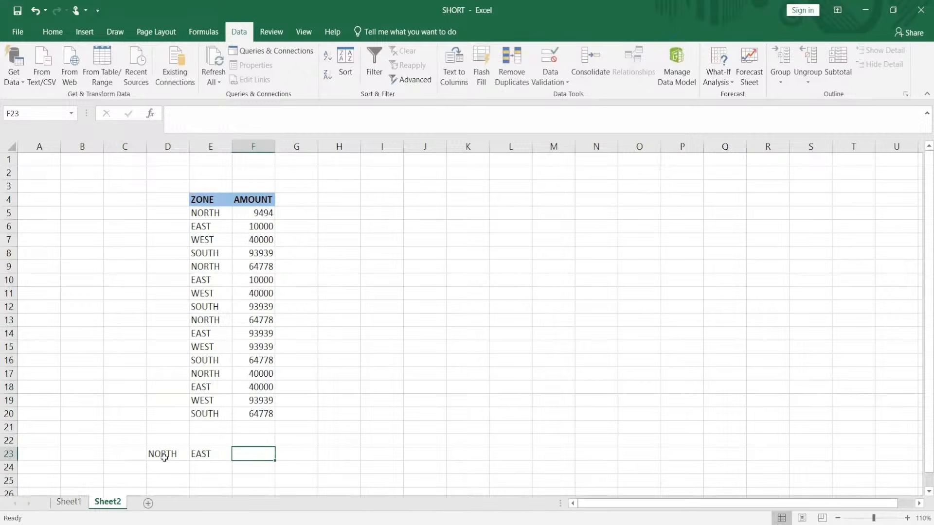
text(WEST)
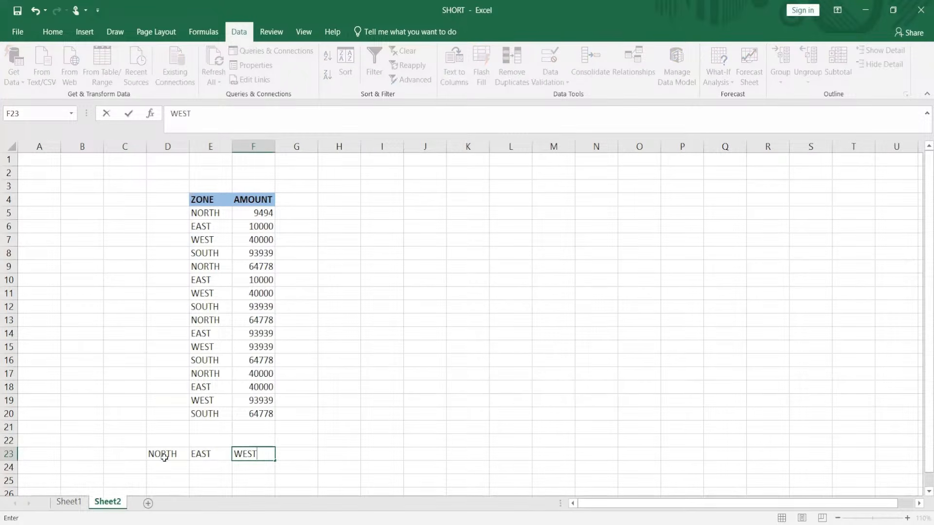
key(Tab)
text(SOUN)
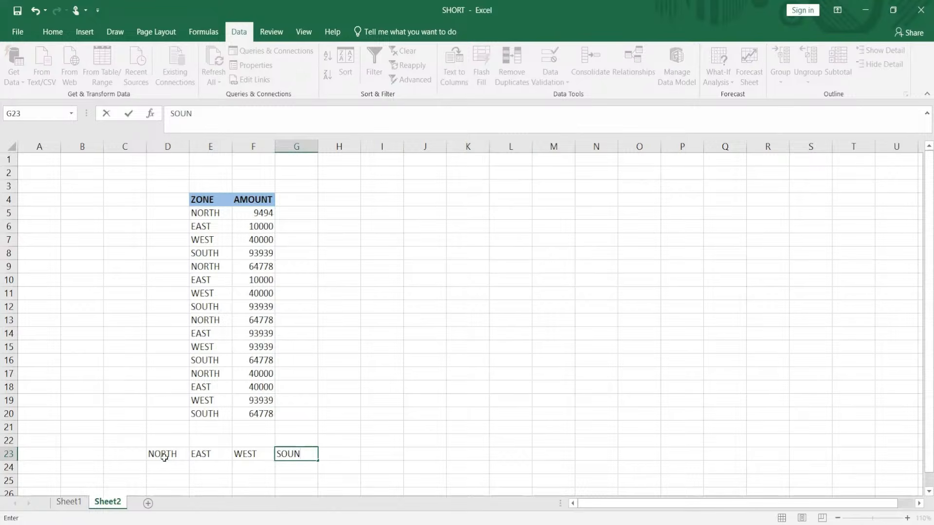
key(BackSpace)
text(TH')
key(Return)
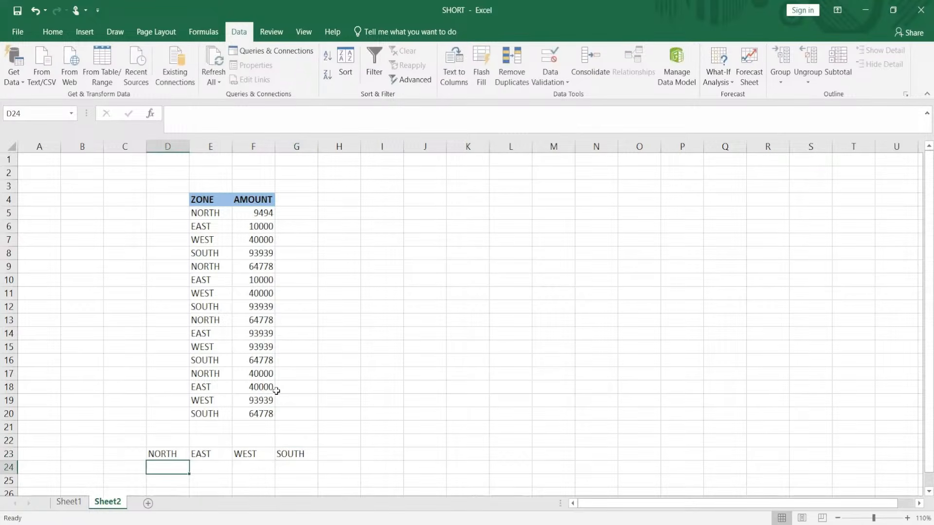
drag(159, 454, 280, 454)
key(ctrl+q)
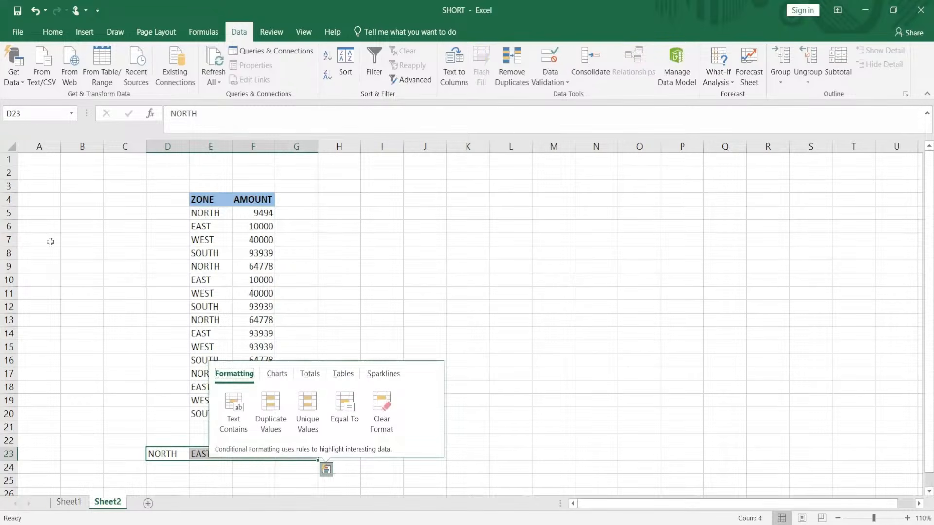
click(51, 162)
key(ctrl+v)
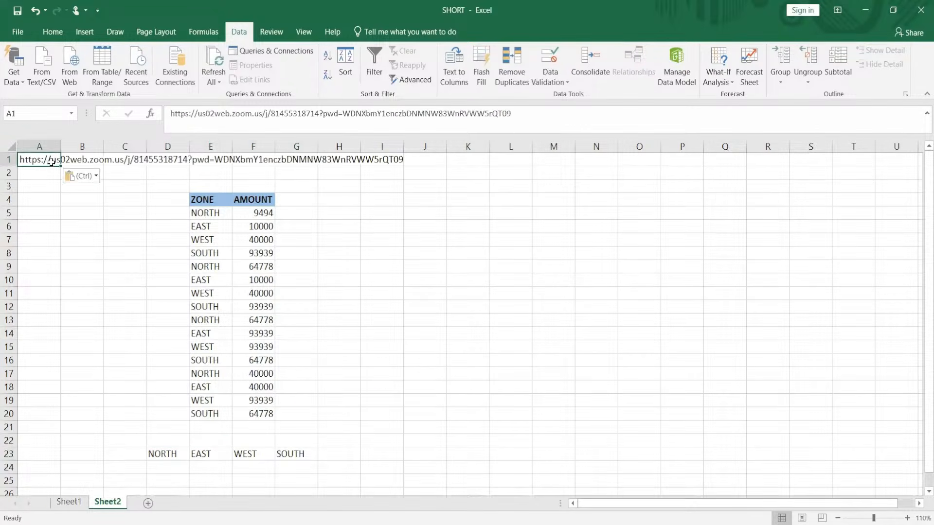
key(ctrl+z)
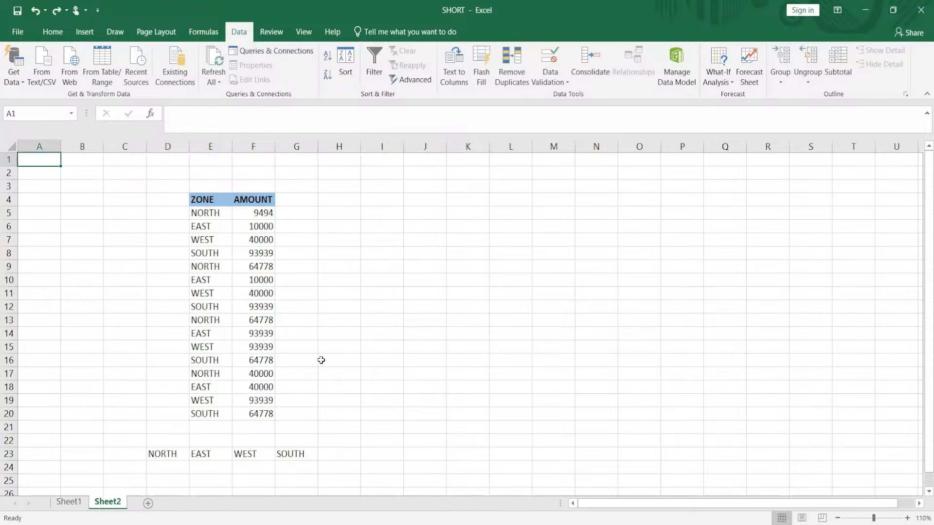
drag(166, 454, 320, 467)
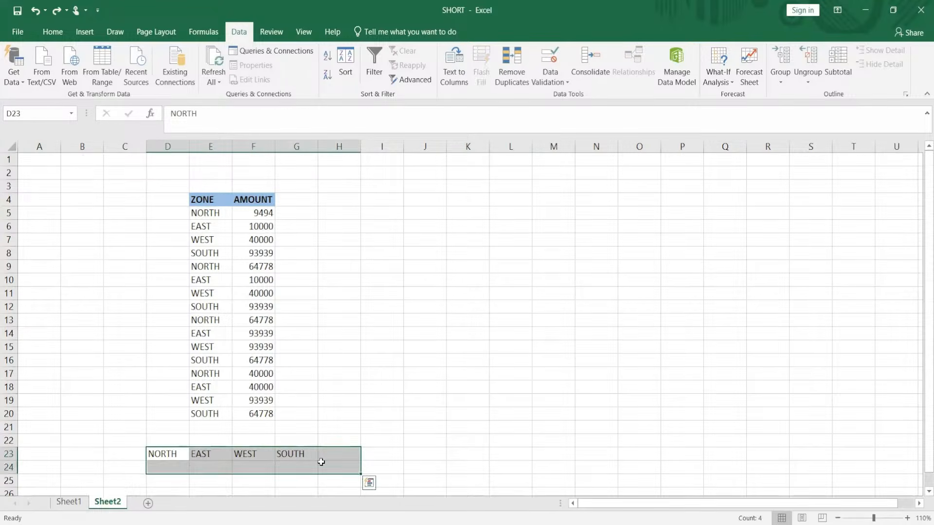
key(ctrl+c)
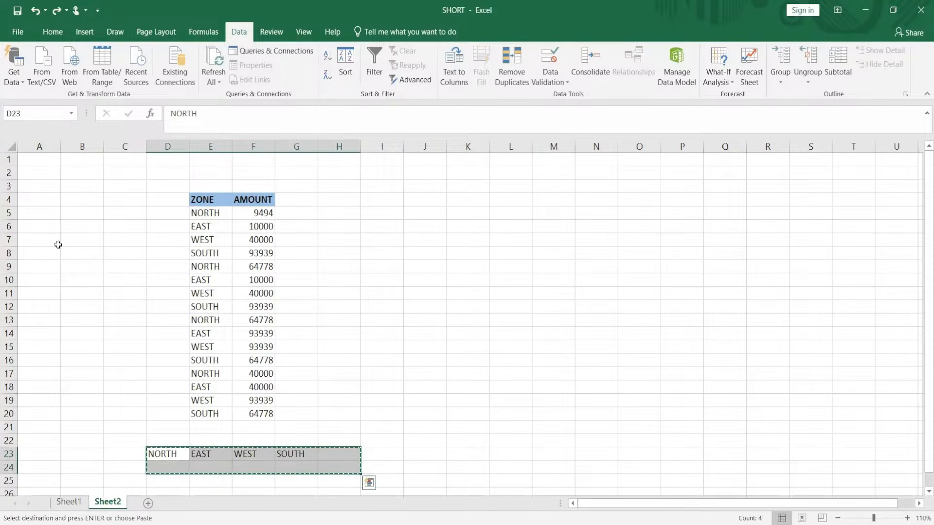
double_click(31, 157)
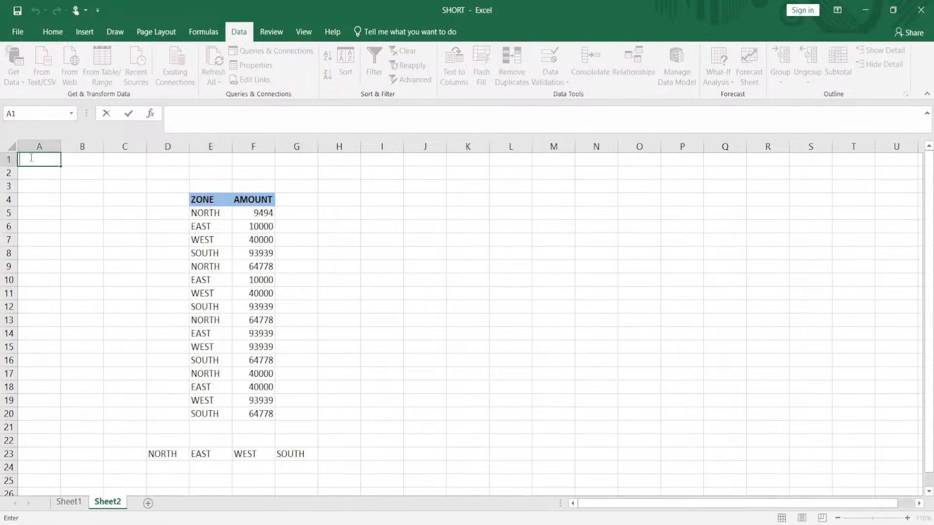
Copy the zone names NORTH, EAST, WEST and SOUTH from D23:G23 to row 1, starting at A1
click(153, 452)
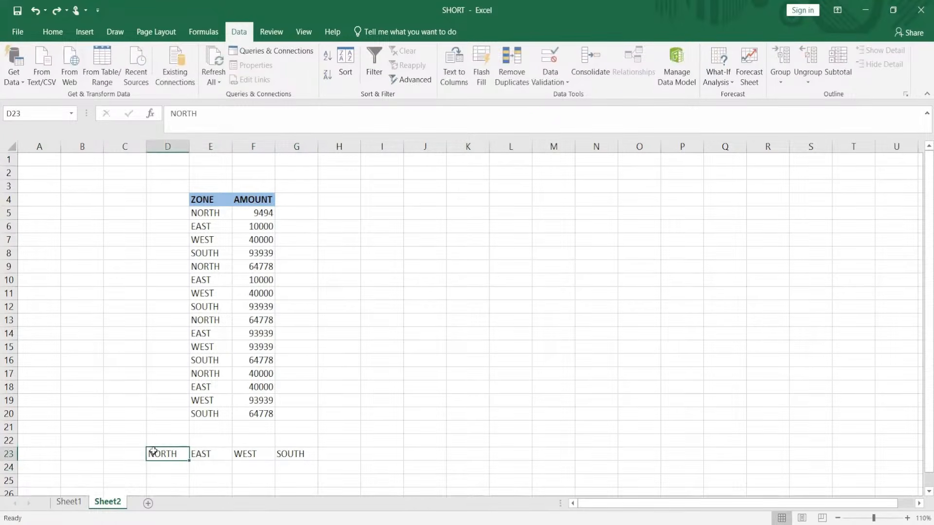
key(shift+Right)
key(shift+Right)
key(shift+Right)
key(ctrl+c)
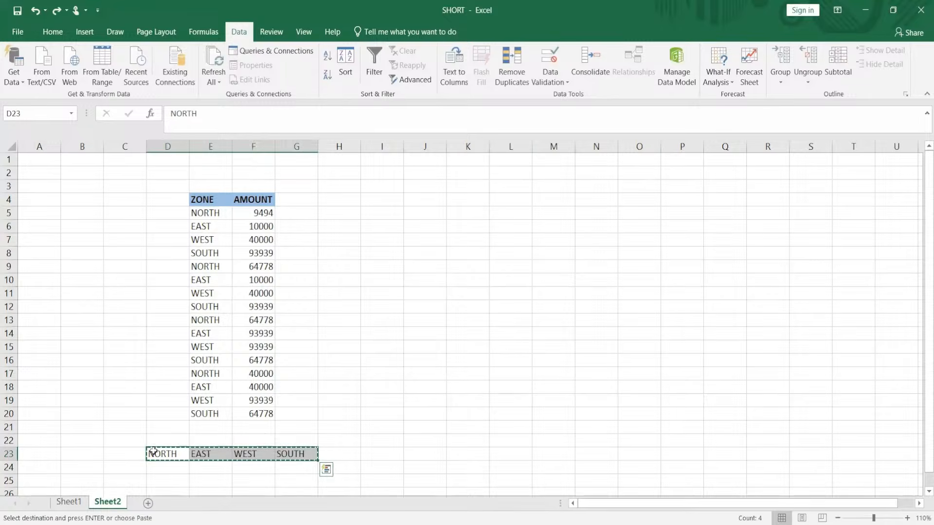
click(47, 164)
key(ctrl+v)
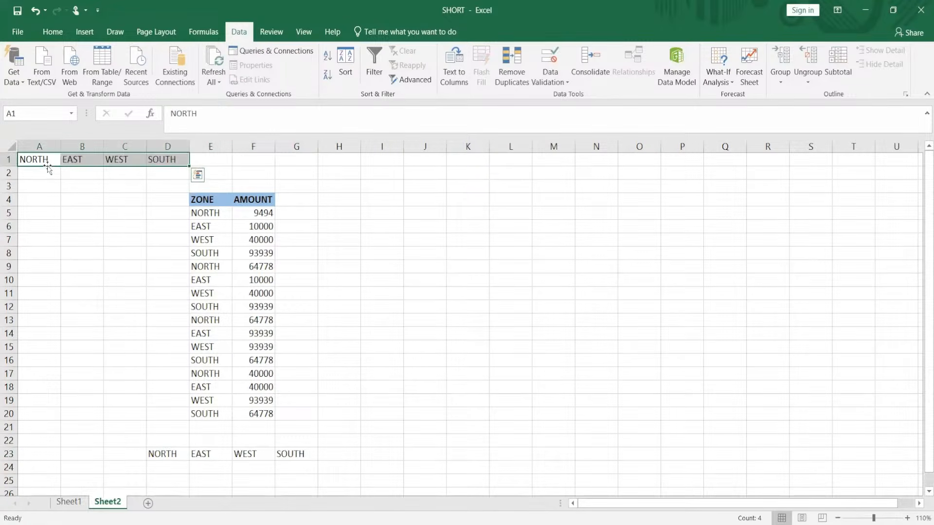
click(468, 225)
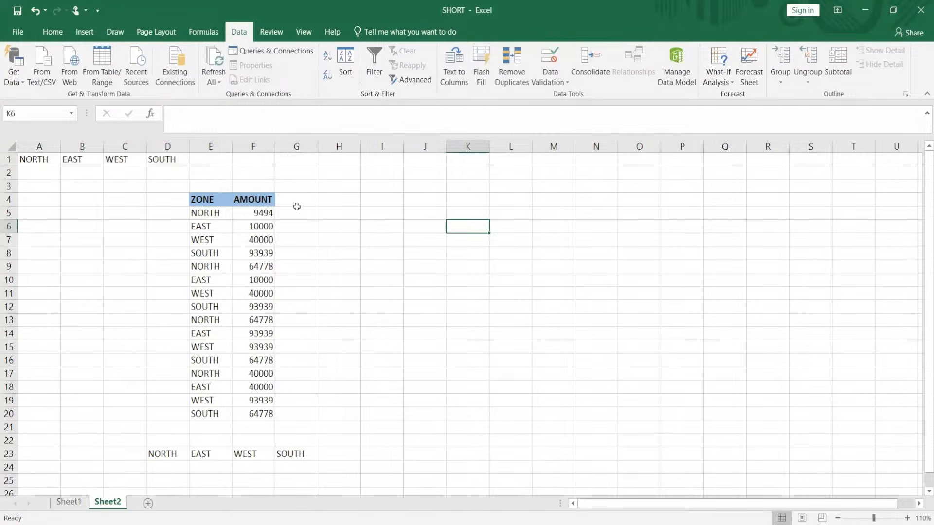
Delete the original zone names from row 23 below the ZONE and AMOUNT table
drag(215, 200, 265, 388)
drag(165, 454, 340, 450)
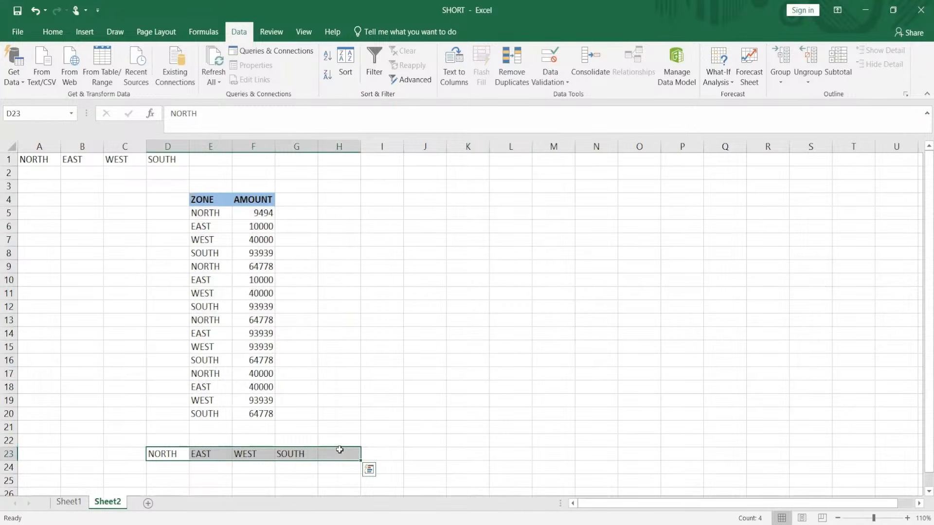
key(Delete)
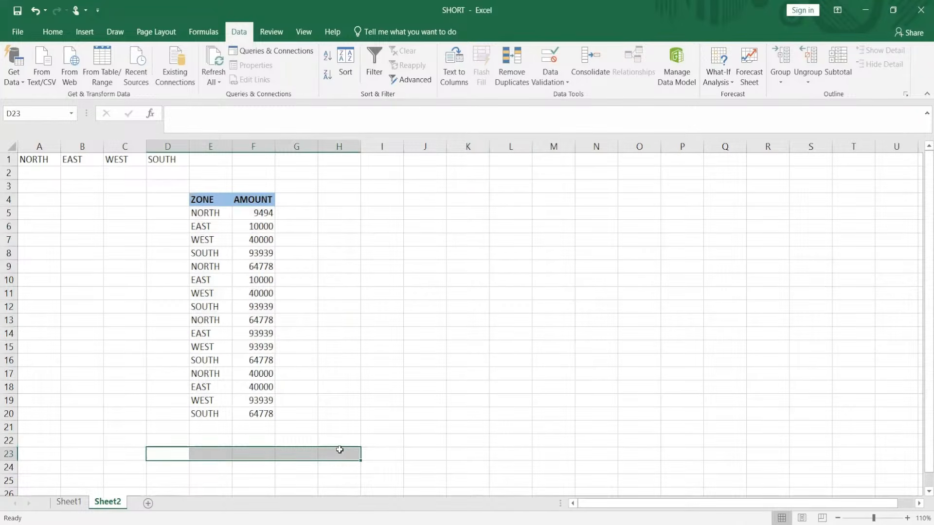
Set up a custom sort of the whole ZONE and AMOUNT table by ZONE on Cell Values
click(211, 200)
key(ctrl+a)
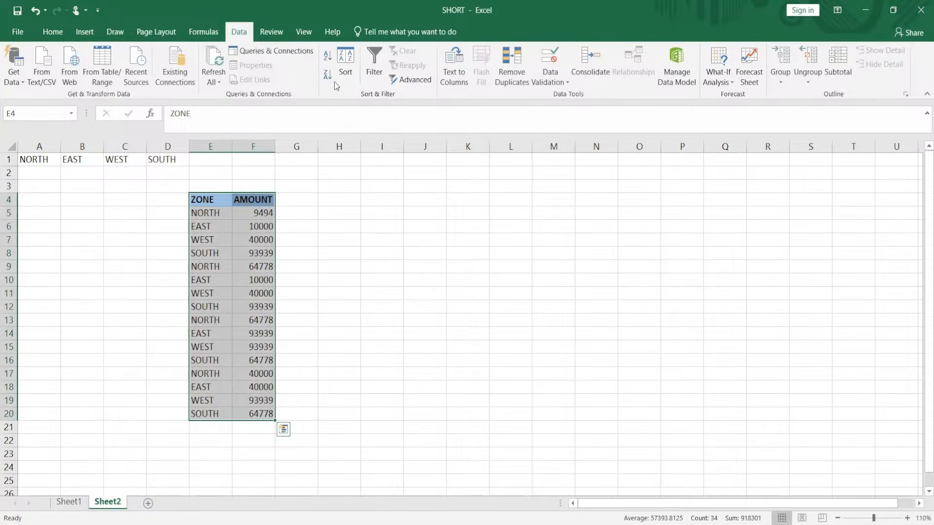
click(344, 64)
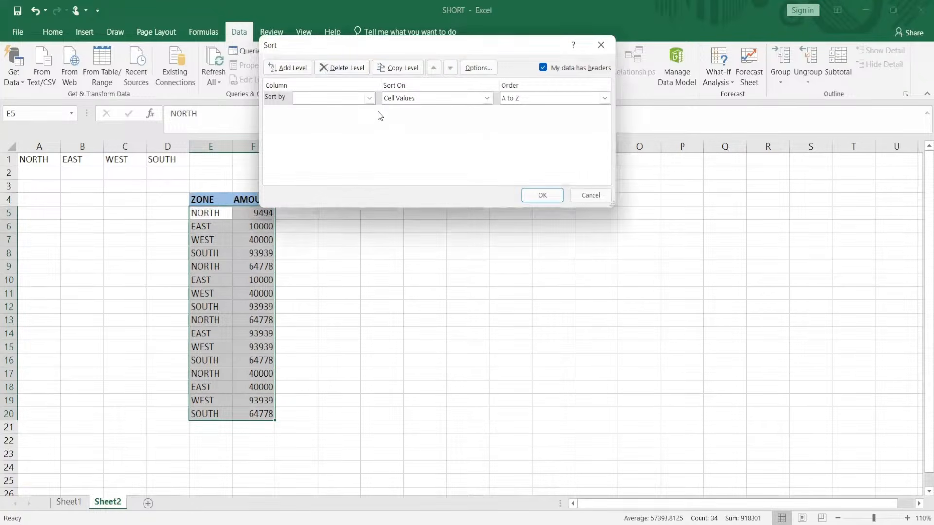
click(373, 97)
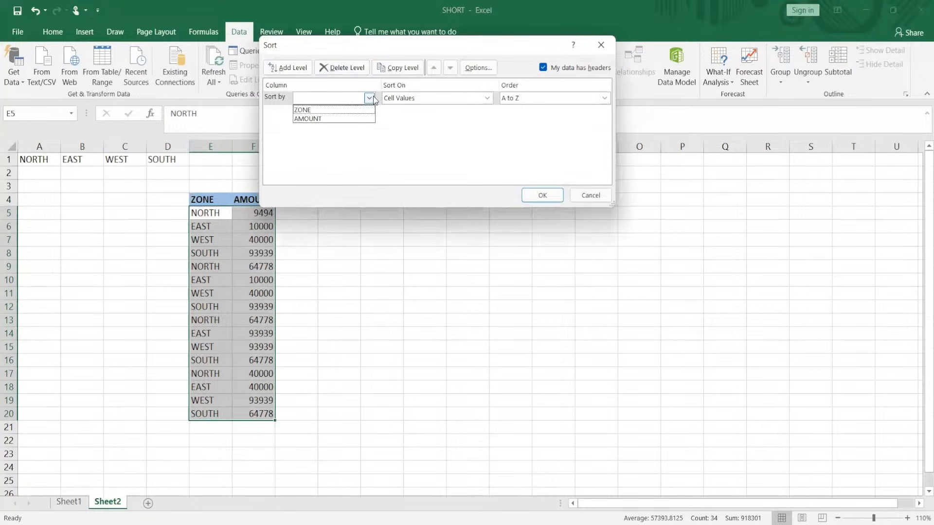
click(344, 110)
click(486, 98)
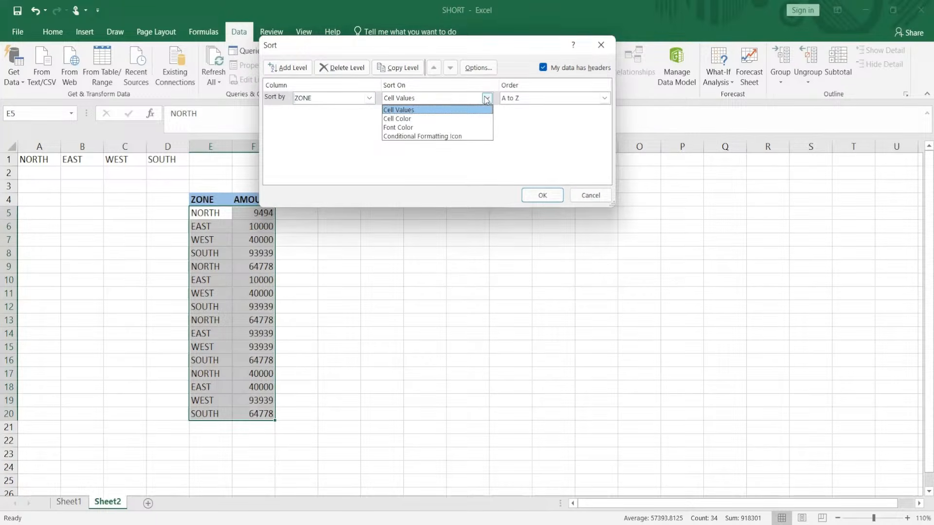
click(487, 99)
Add a new custom list with the entries north, east, west, south and use it as the order for ZONE
click(603, 99)
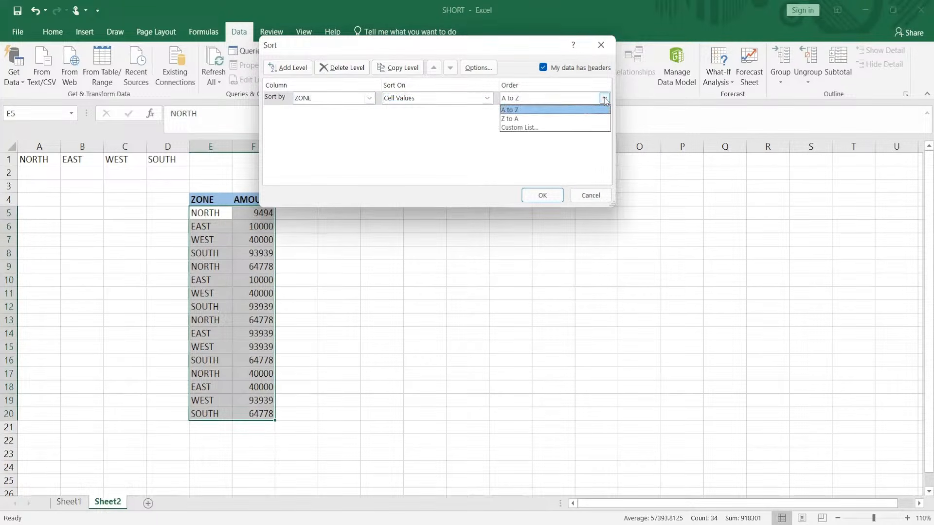
click(544, 129)
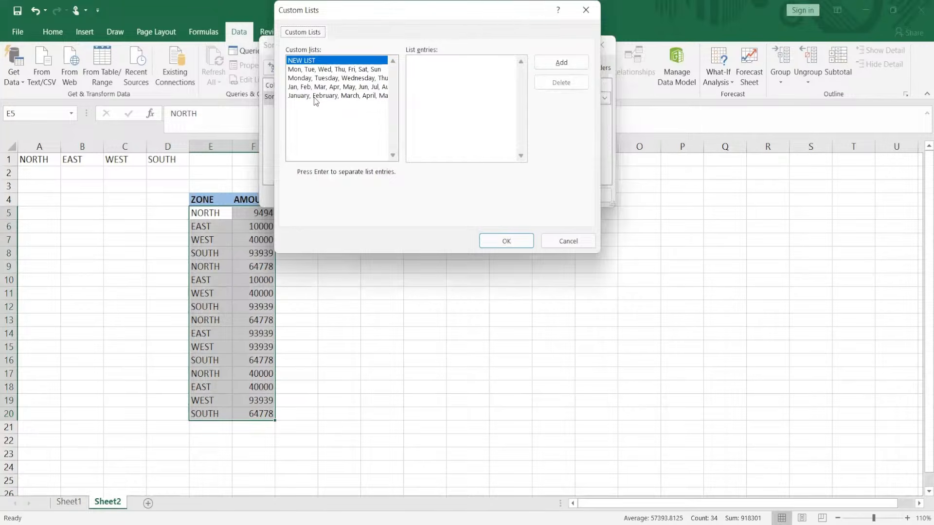
click(550, 67)
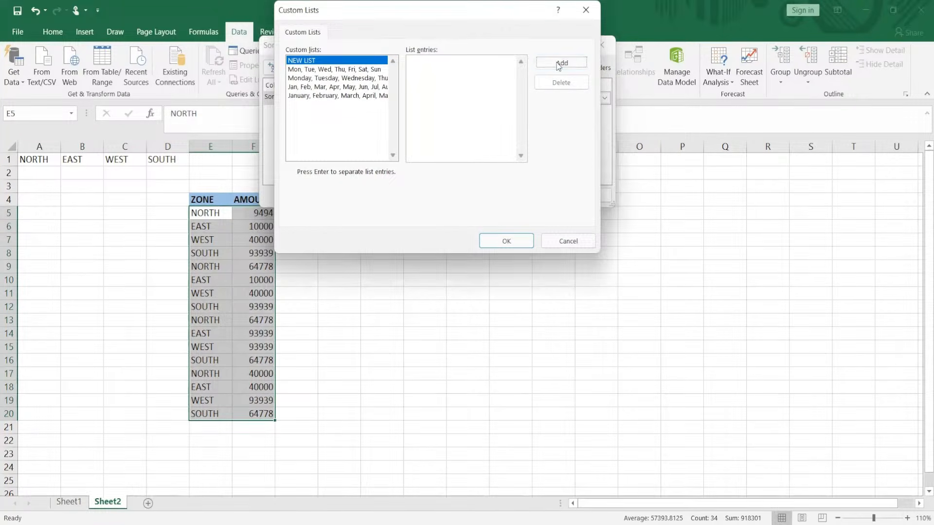
click(456, 72)
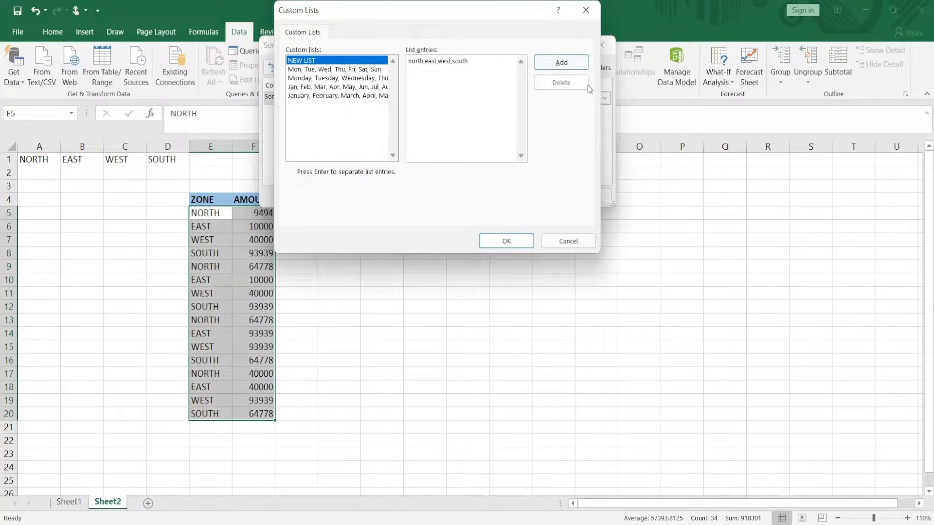
click(562, 63)
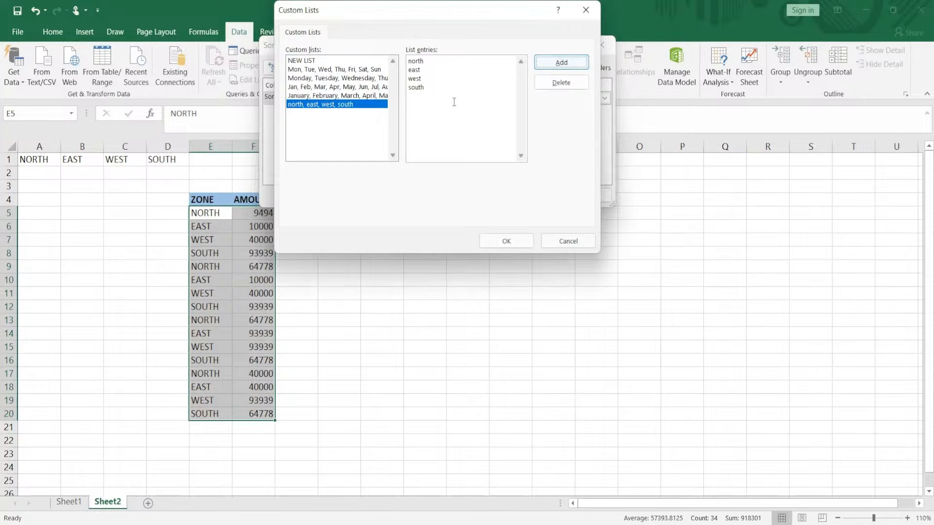
click(503, 242)
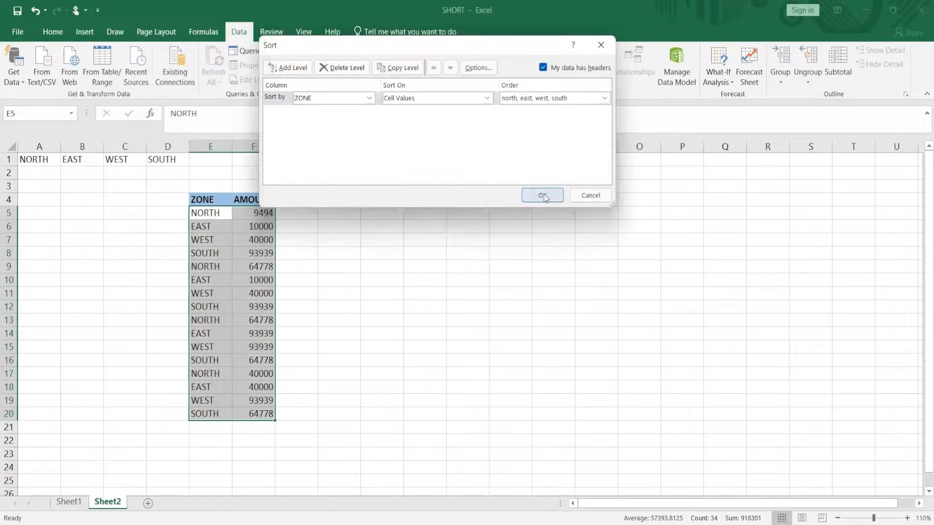
Apply the custom-list sort to the ZONE and AMOUNT table and deselect the table
click(543, 195)
click(311, 230)
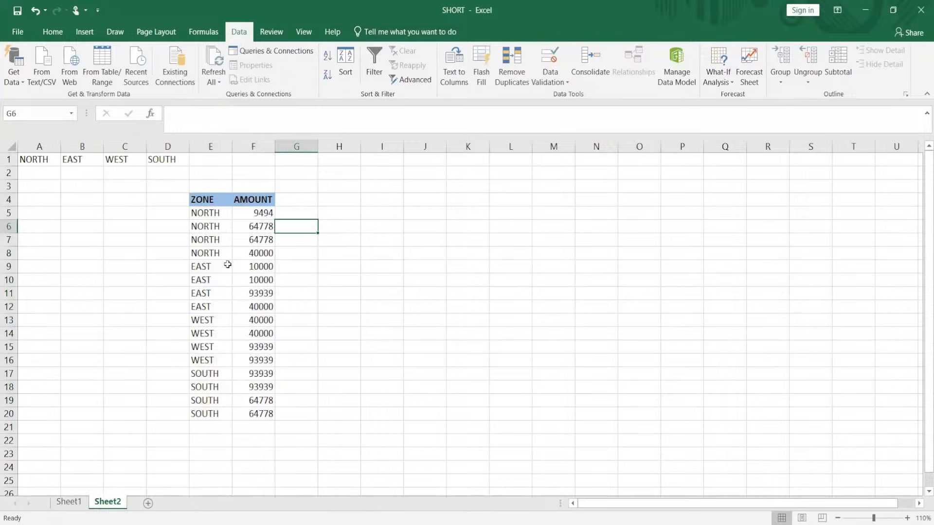
click(370, 293)
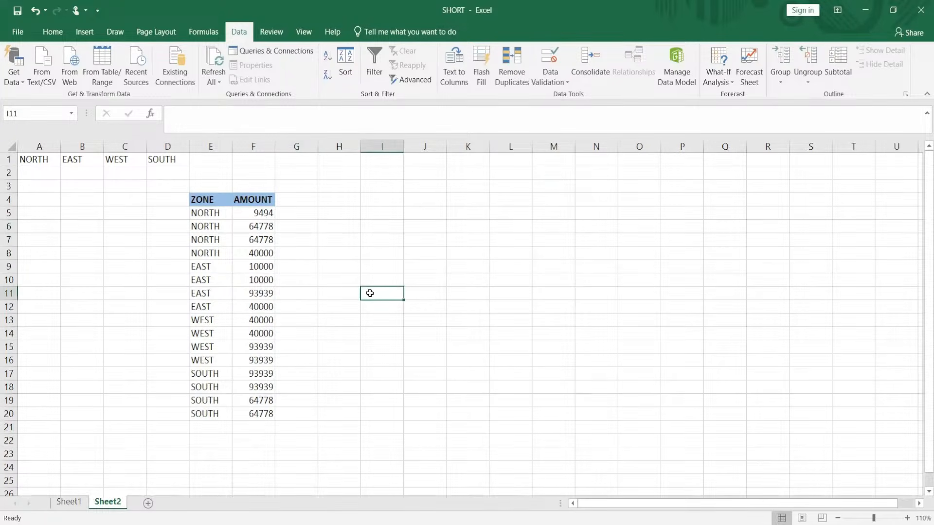
click(354, 255)
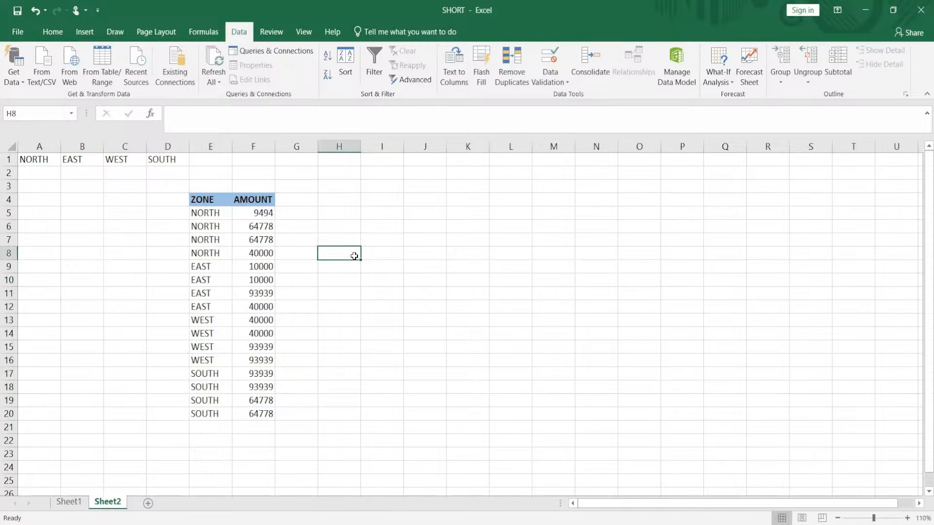
Delete the zone names NORTH, EAST, WEST and SOUTH from cells A1:D1 and deselect the range
click(394, 228)
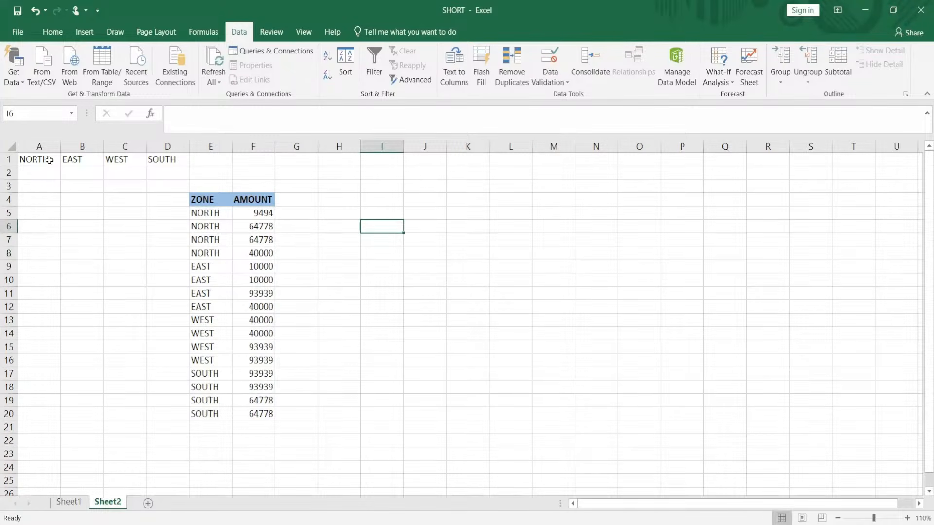
drag(49, 161, 154, 161)
key(Delete)
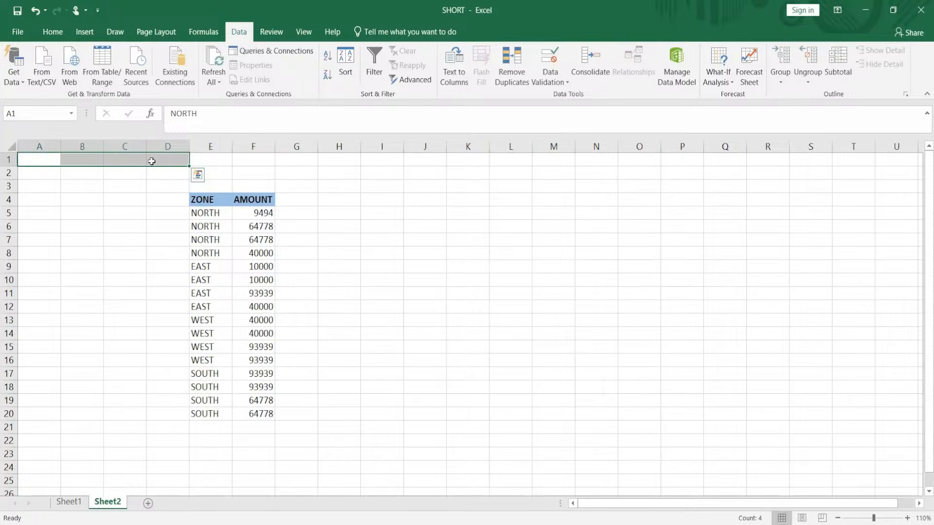
click(432, 256)
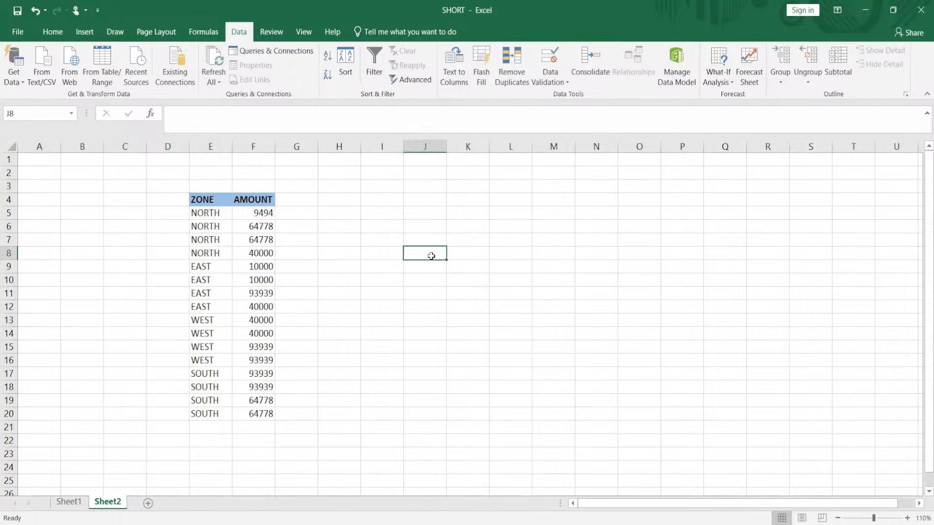
click(371, 230)
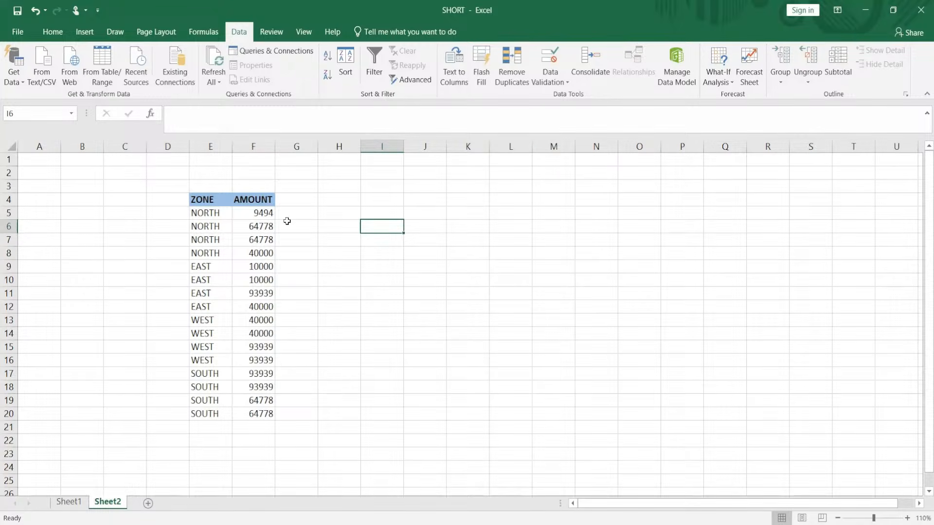
Insert a blank row at row 6 and another at row 8 to separate the first NORTH records
click(8, 227)
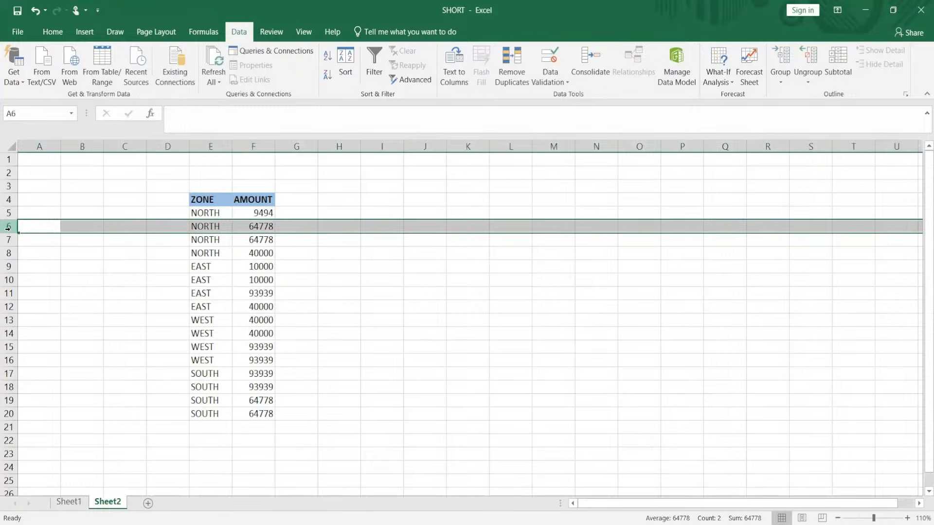
right_click(10, 232)
click(47, 324)
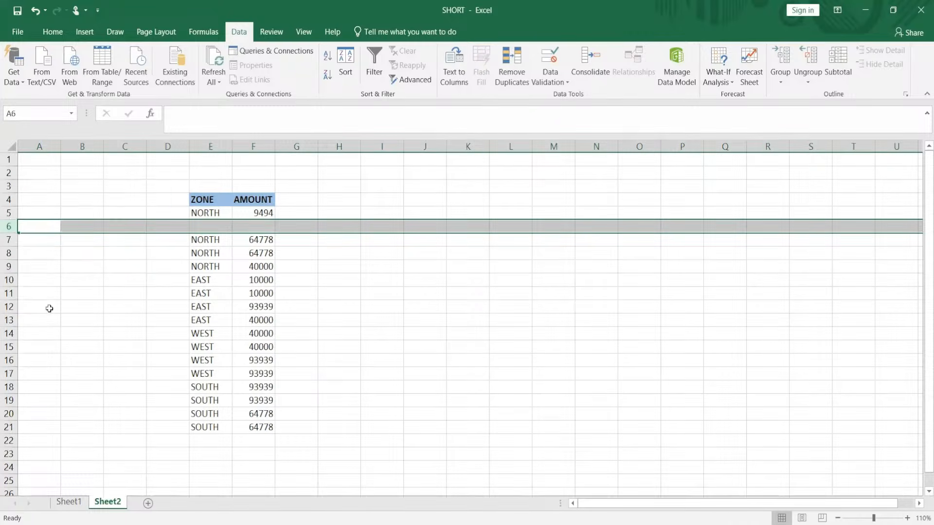
click(9, 254)
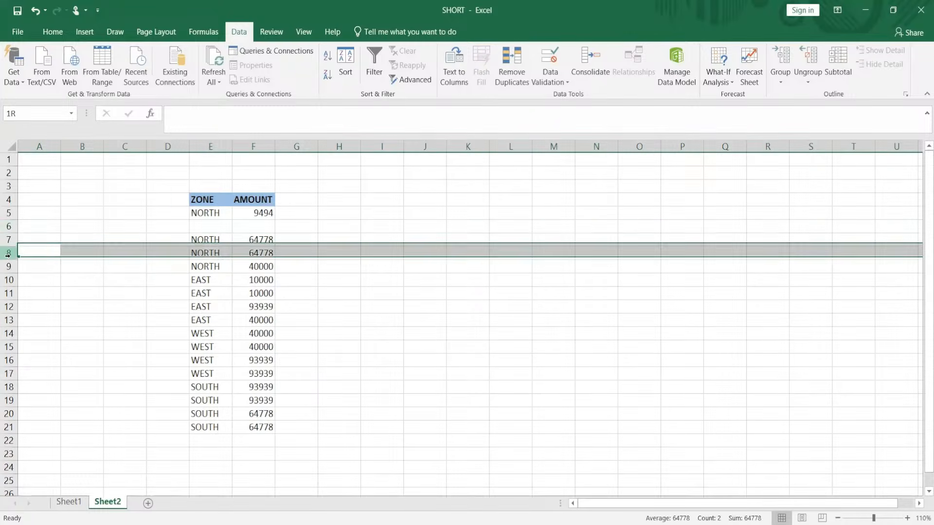
right_click(10, 254)
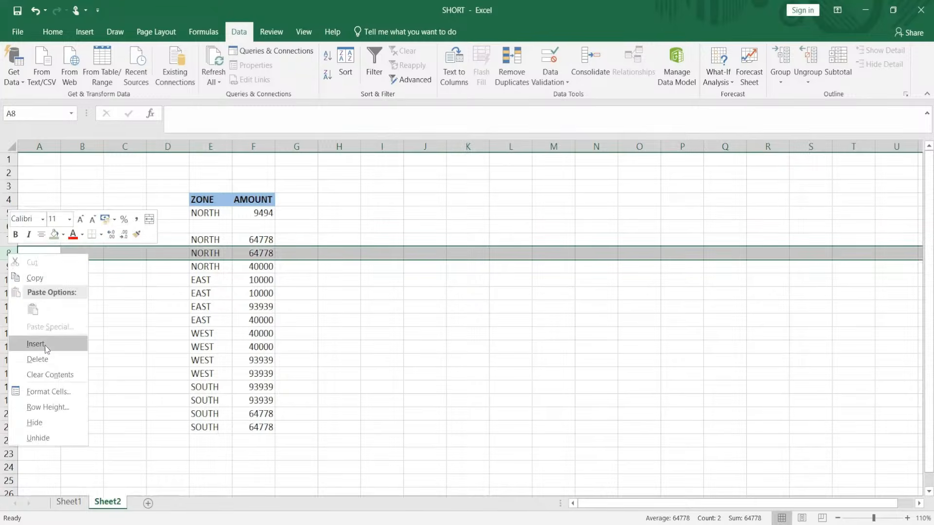
click(46, 347)
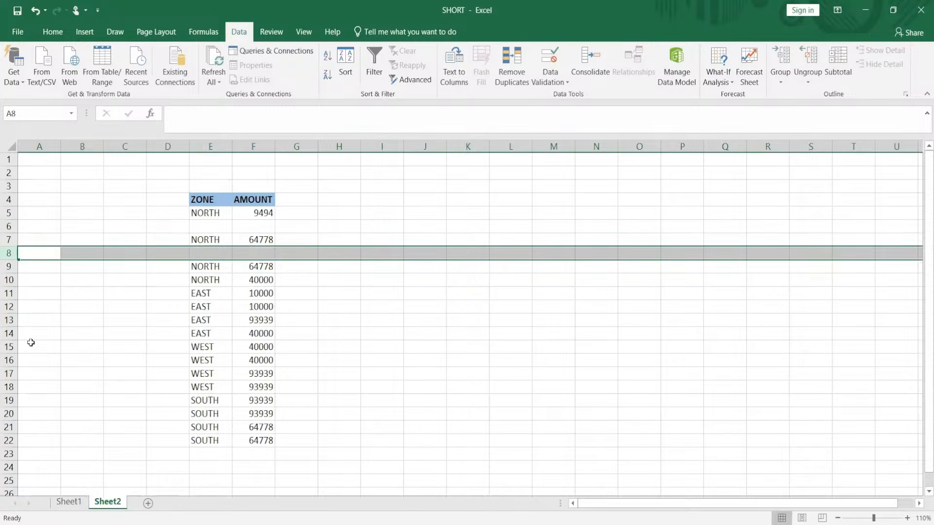
Insert blank rows at rows 10 and 12 to separate the remaining NORTH records
click(7, 280)
key(ctrl+shift+plus)
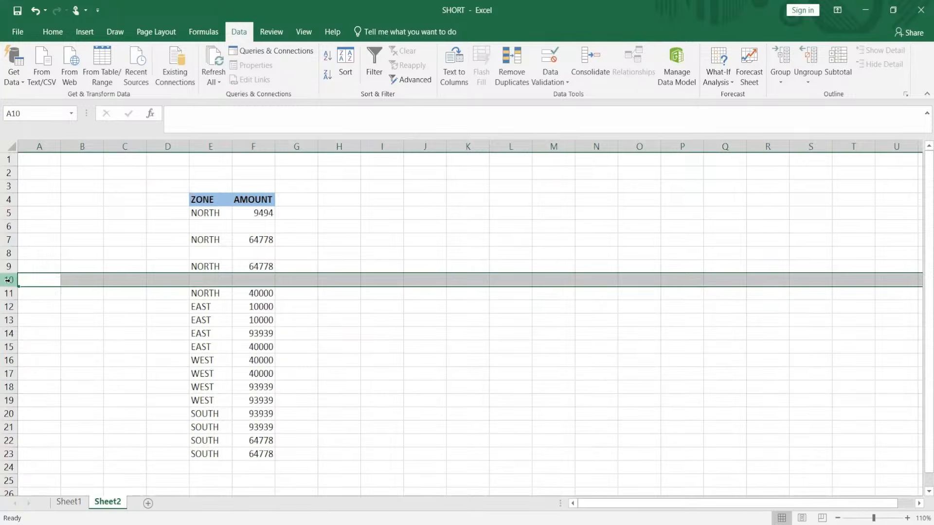
click(8, 307)
key(ctrl+shift+plus)
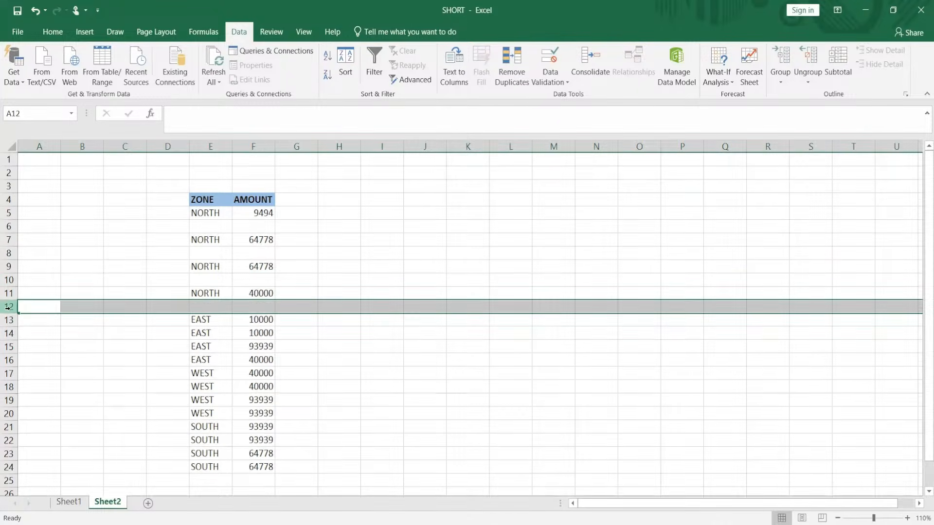
click(354, 271)
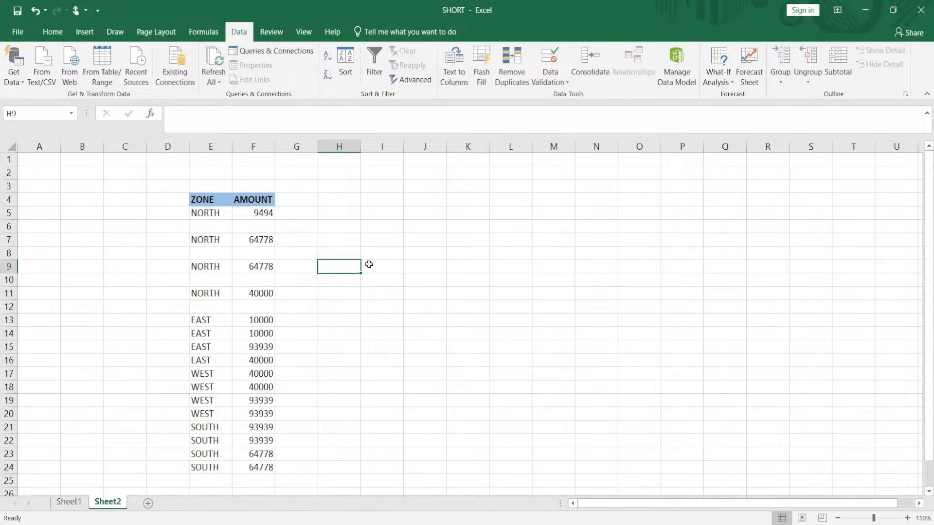
drag(374, 191, 545, 428)
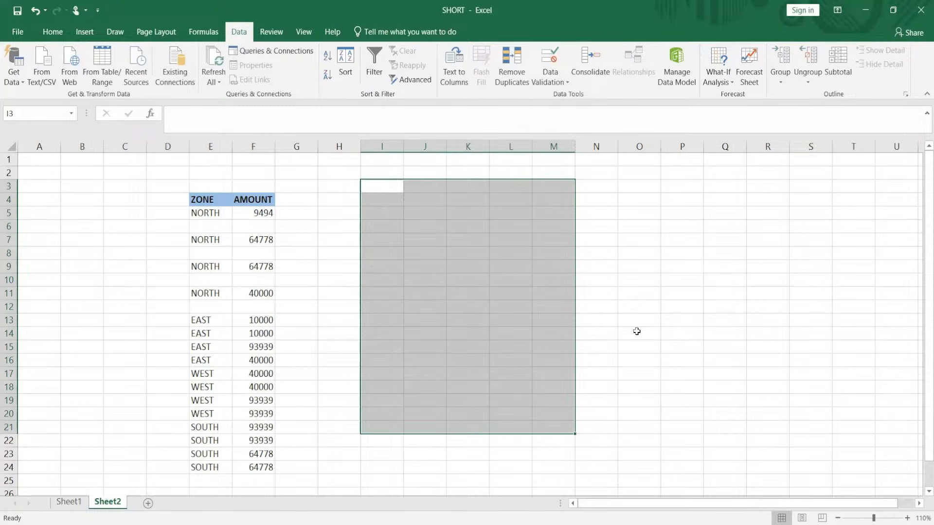
Undo the four row insertions in the ZONE and AMOUNT table
key(ctrl+z)
key(ctrl+z)
key(ctrl+z)
key(ctrl+z)
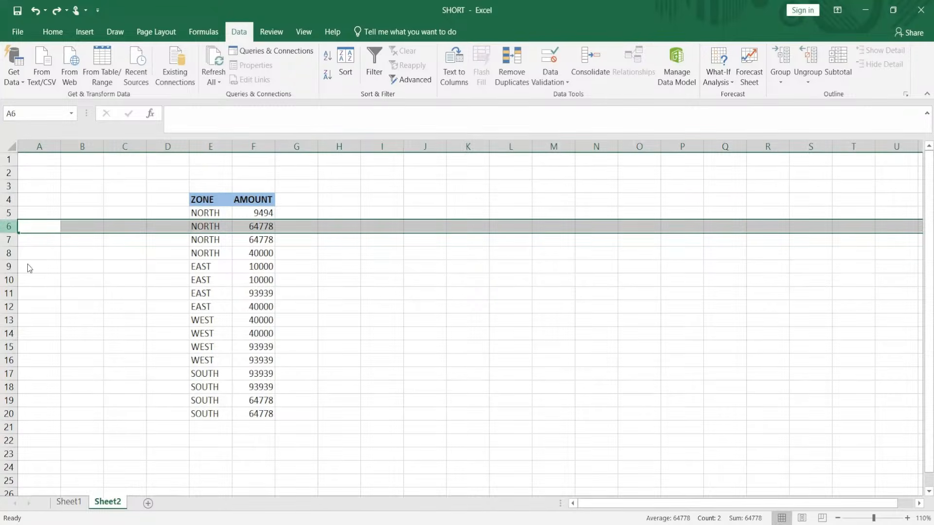
Insert one entire blank row at row 6 of the table and undo the insertion
right_click(11, 227)
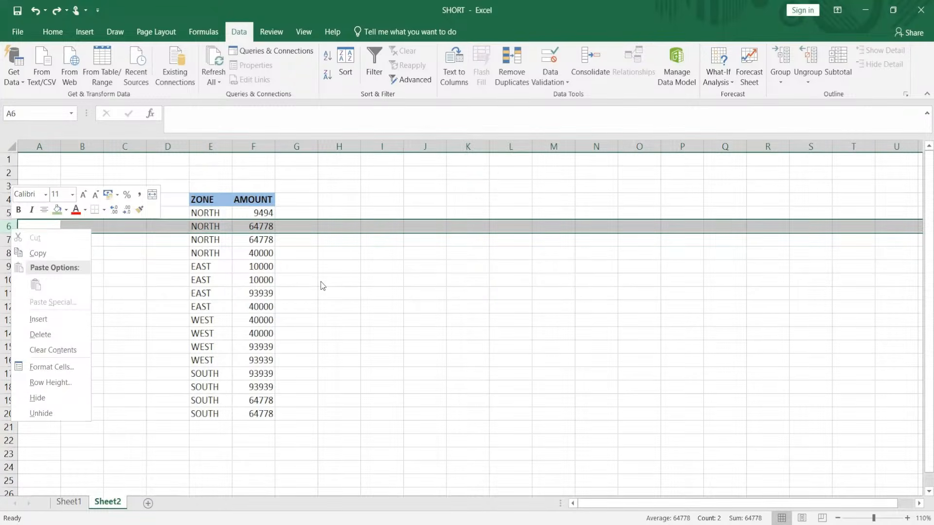
click(33, 320)
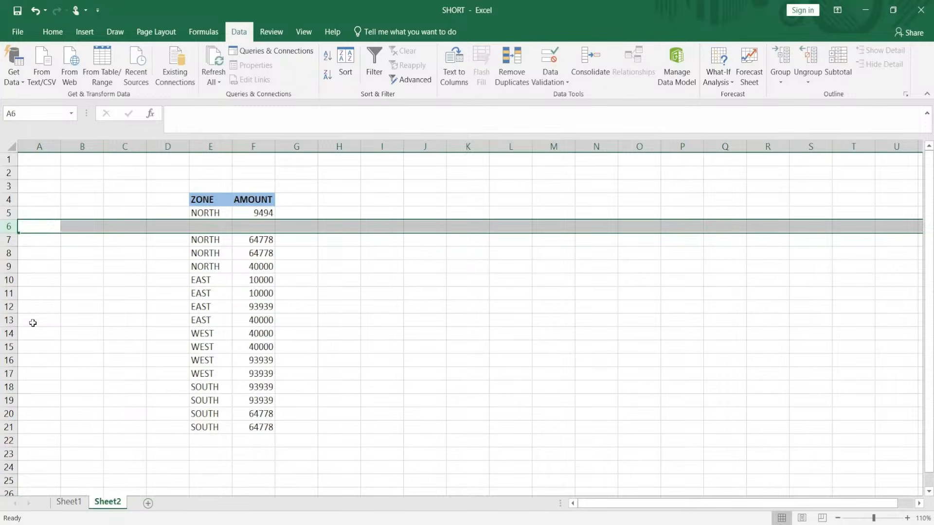
key(ctrl+z)
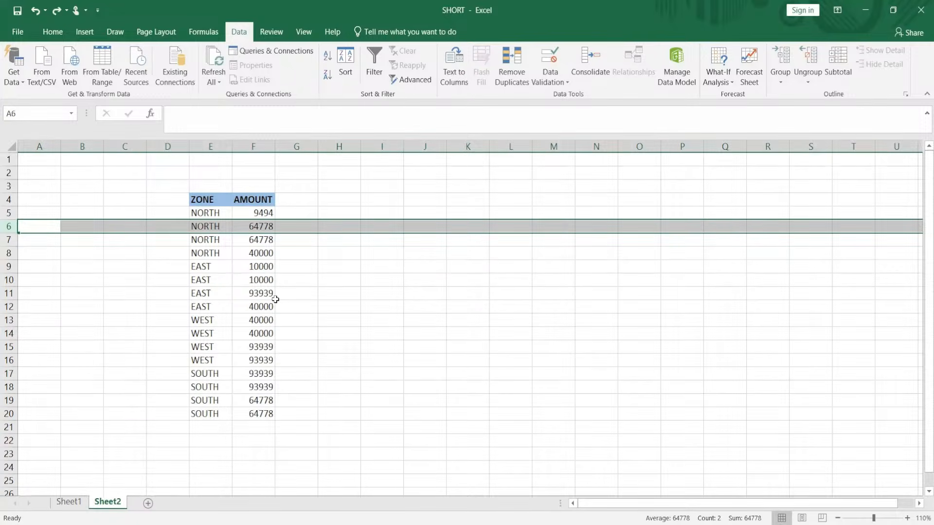
Copy the whole ZONE and AMOUNT table in E4:F20 and paste it beside the original at H4
click(234, 198)
drag(230, 199, 263, 415)
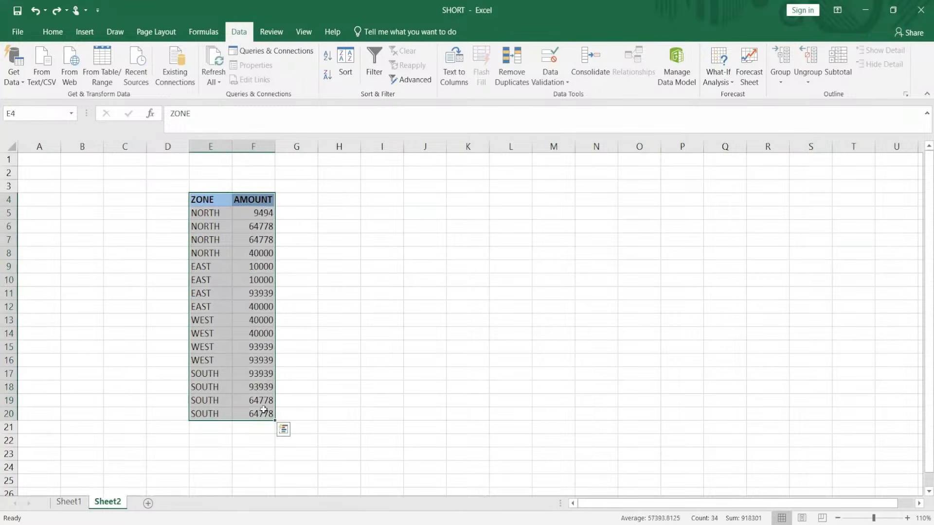
key(ctrl+c)
click(350, 203)
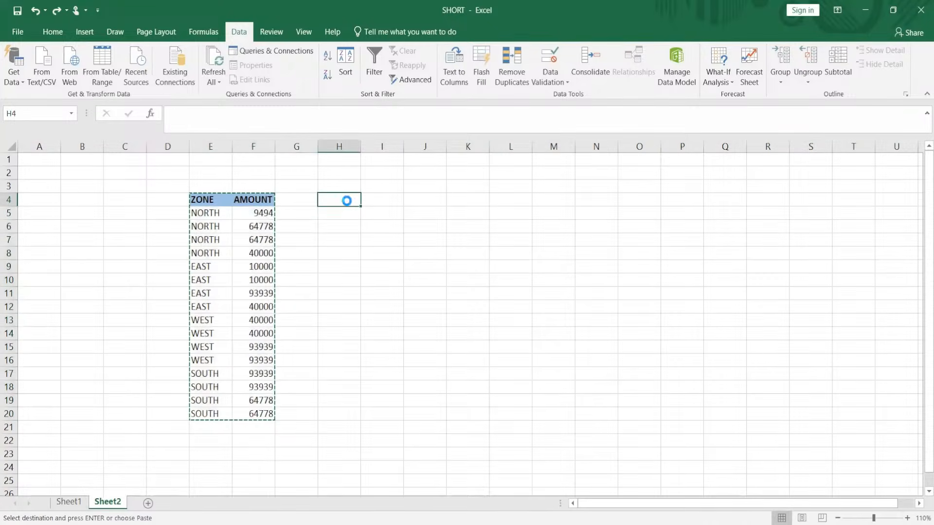
key(ctrl+v)
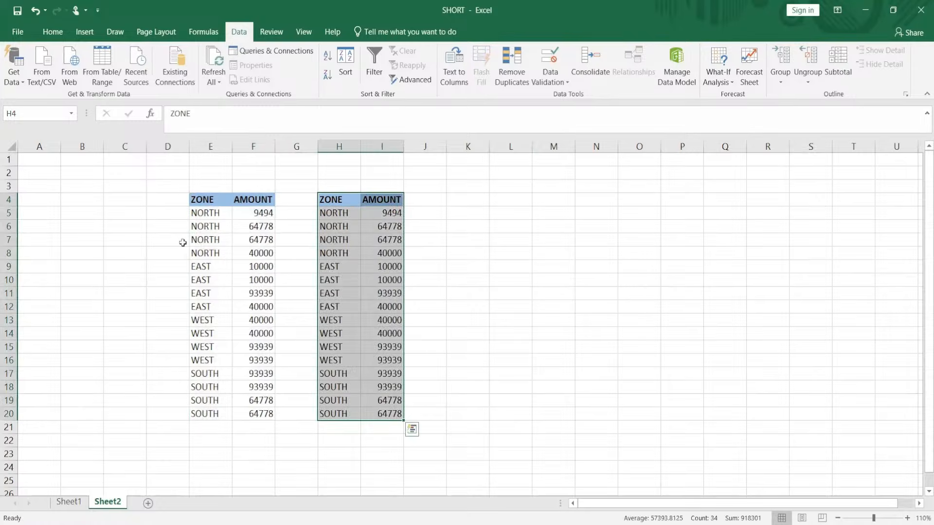
click(449, 236)
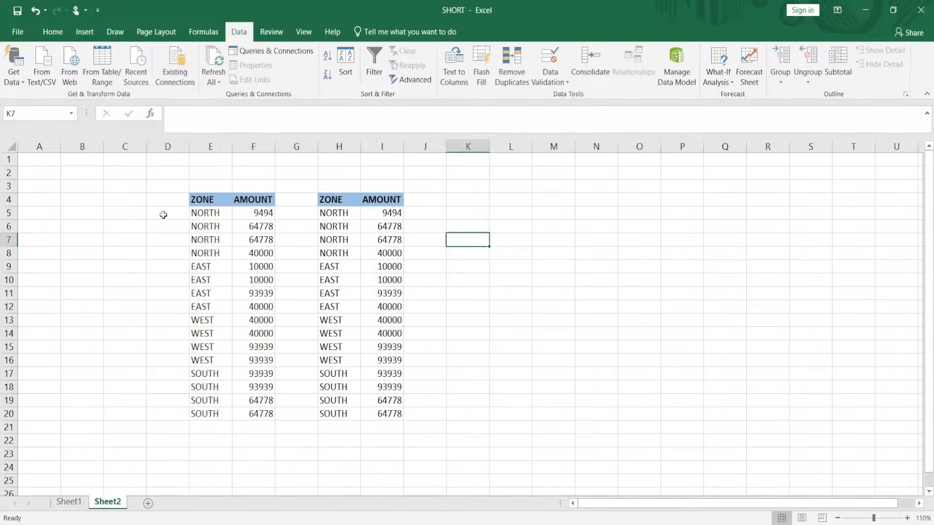
Insert an entire row at row 6 across both side-by-side tables and undo it
click(9, 214)
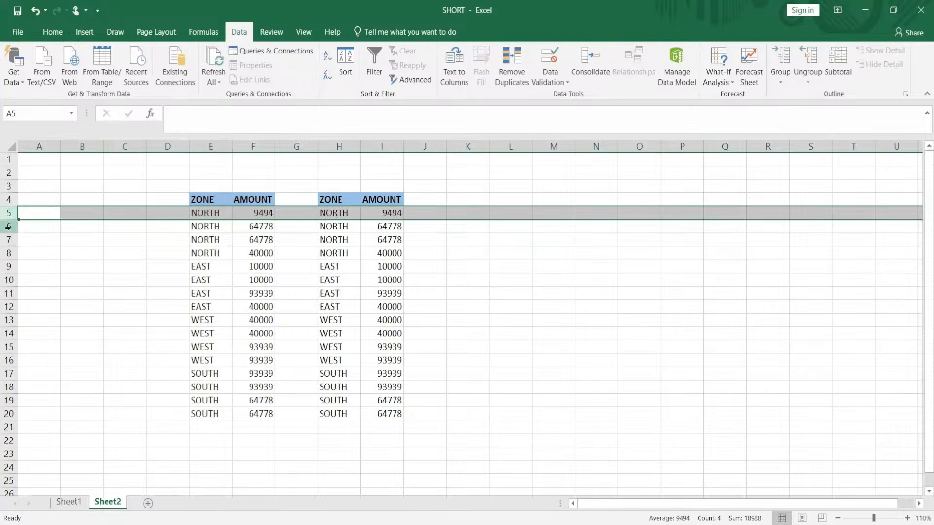
click(8, 227)
key(shift+F10)
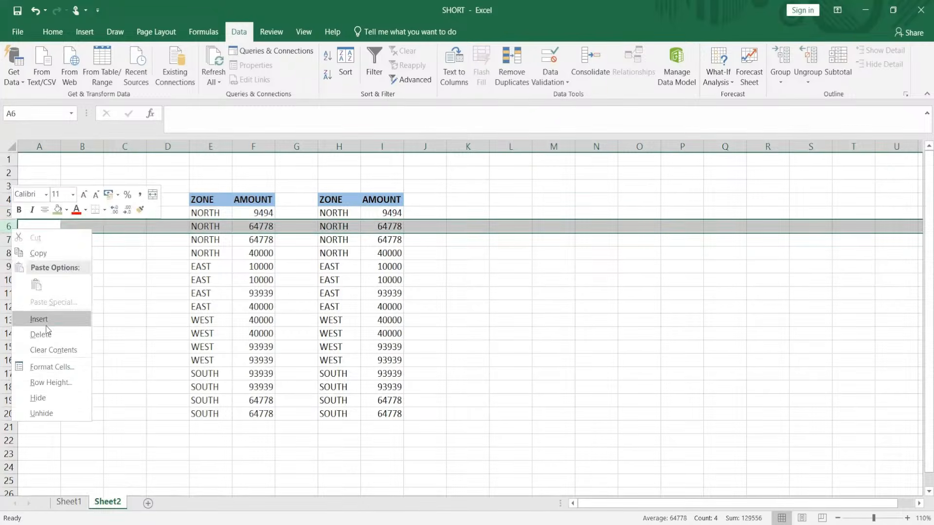
click(45, 325)
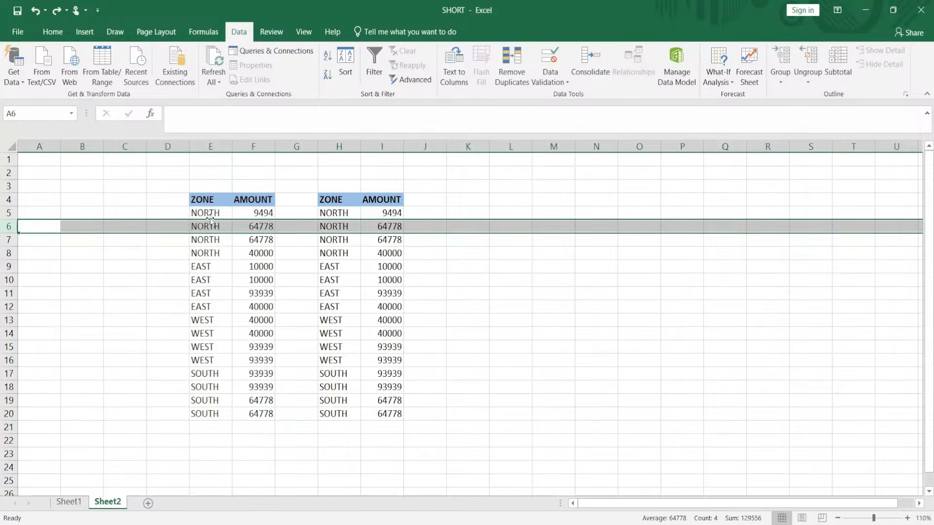
key(ctrl+z)
Insert blank cells at E6:F6 in the original table only, shifting the existing cells down
click(212, 223)
key(shift+Right)
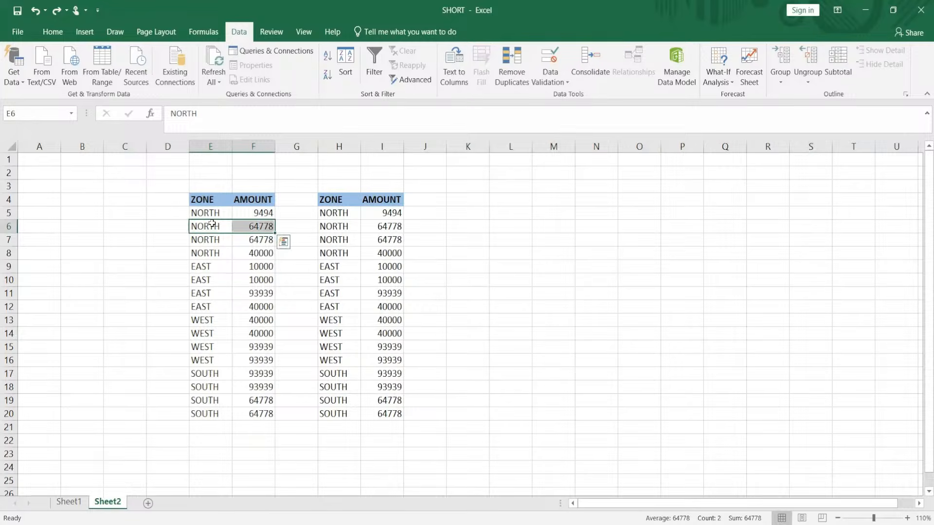
right_click(212, 224)
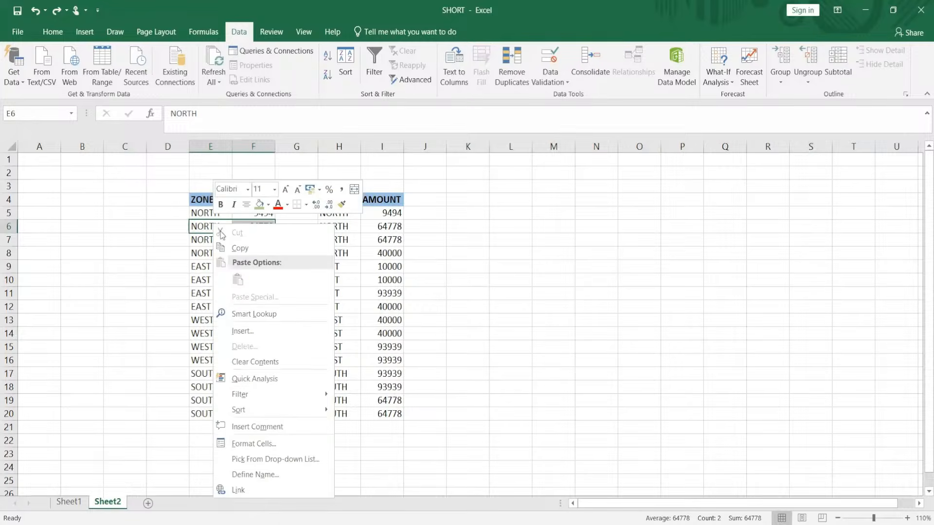
click(243, 331)
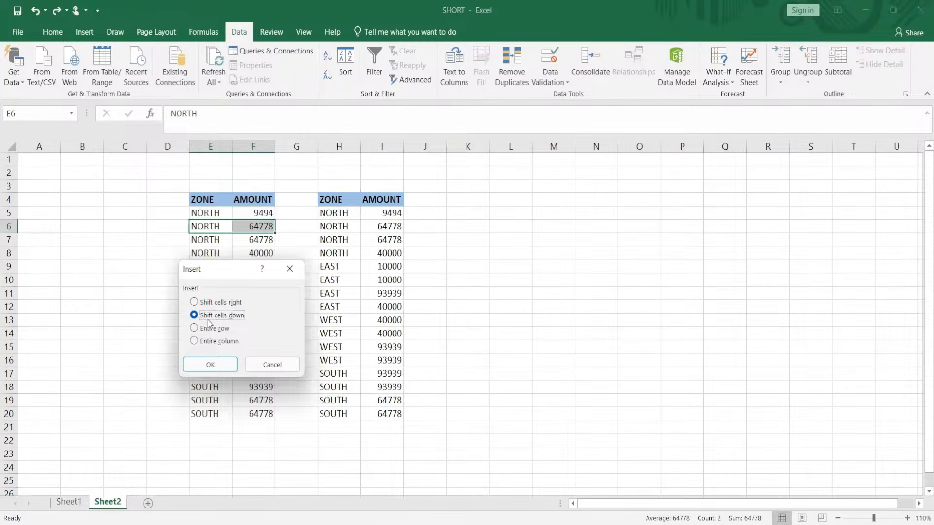
click(212, 370)
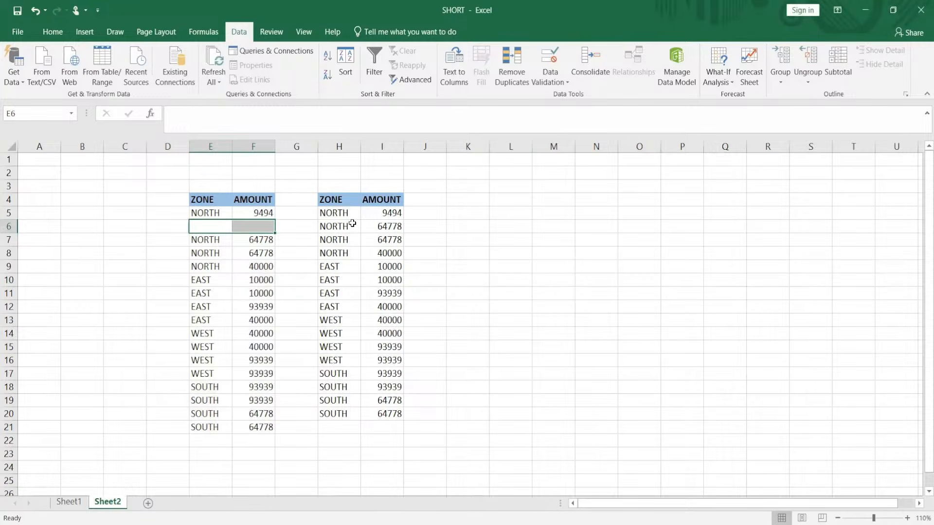
Repeat the cell insertion at E8, and once more across E8:F8
click(213, 253)
key(shift+Right)
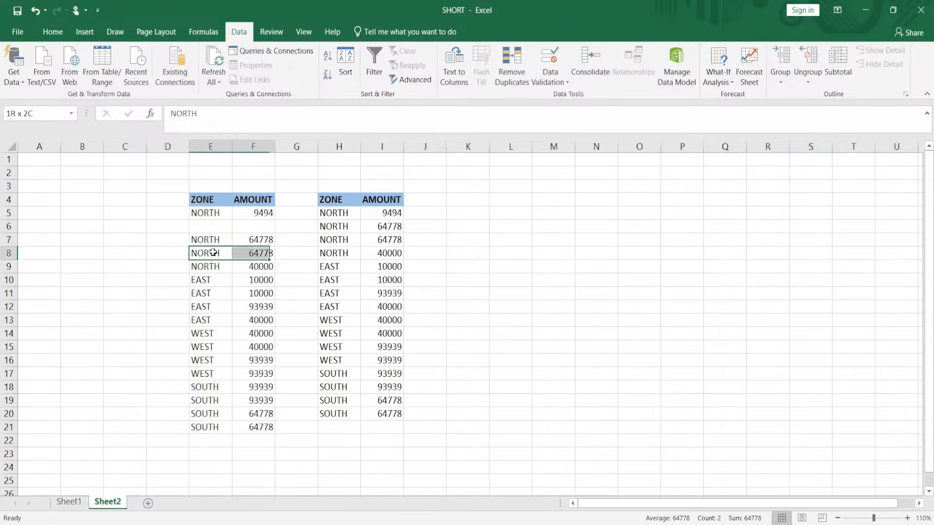
click(214, 253)
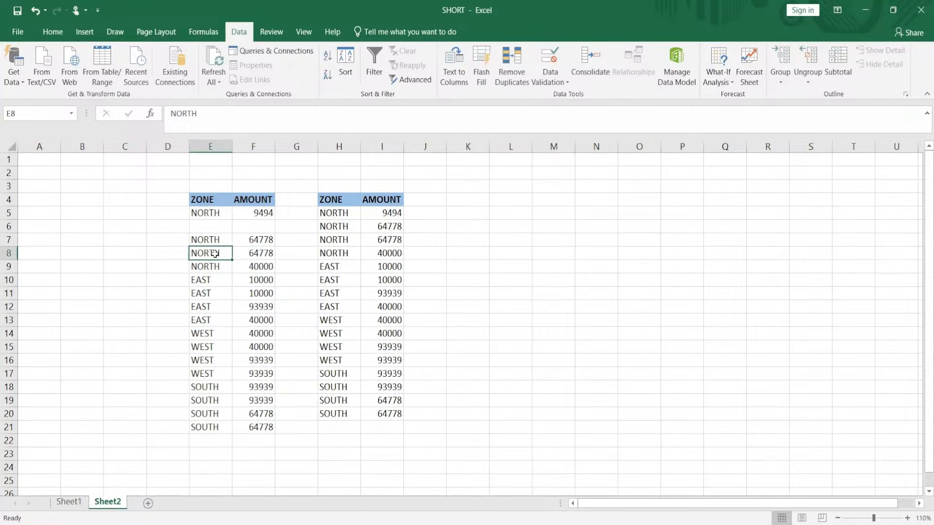
key(F4)
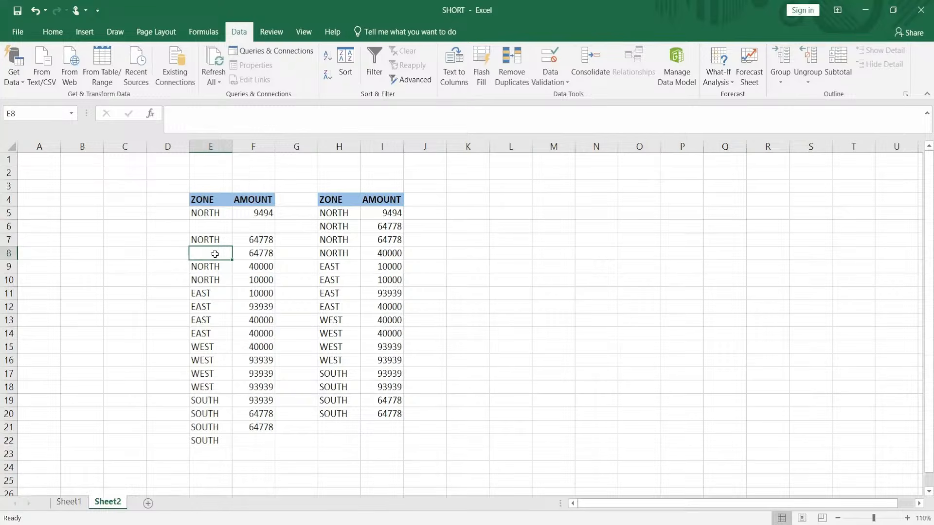
key(shift+Right)
key(F4)
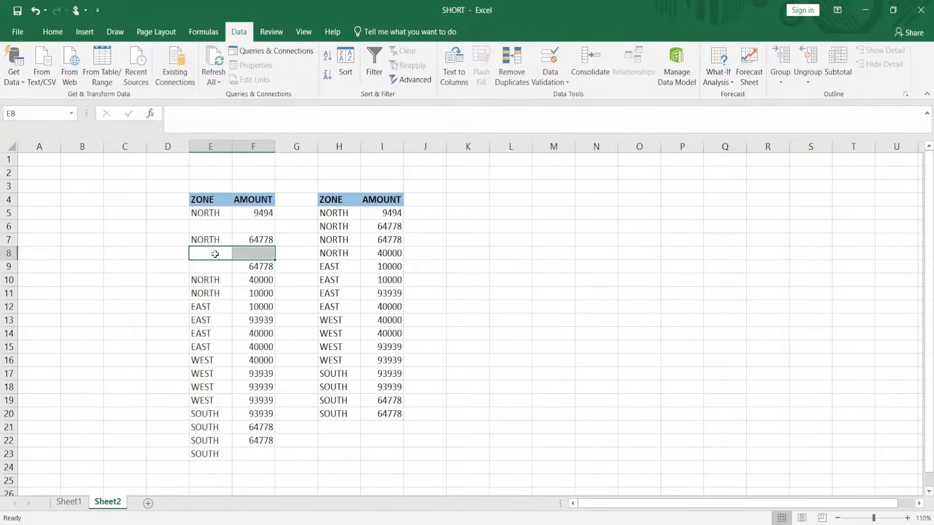
Undo the blank cell insertions in the original ZONE and AMOUNT table
key(ctrl+z)
key(ctrl+z)
key(ctrl+z)
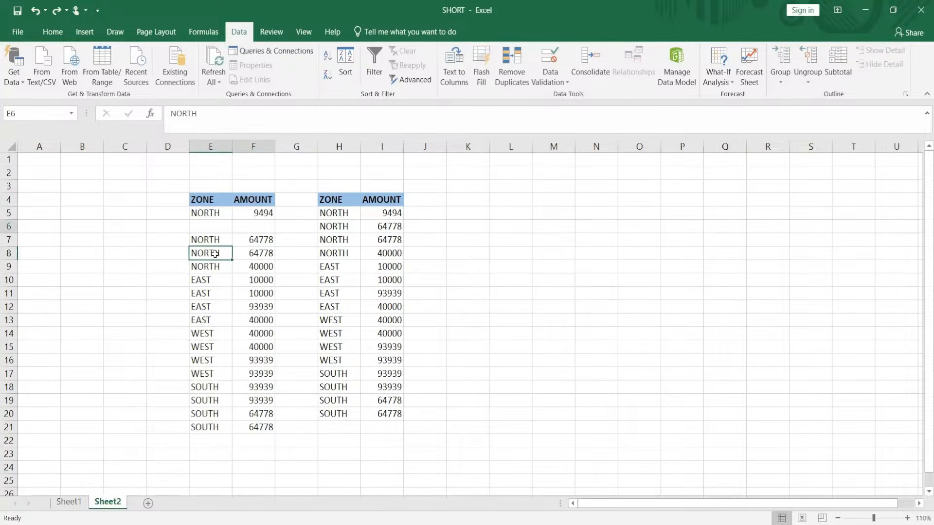
Clear the duplicate table from columns H and I, delete both columns, and deselect them
drag(336, 146, 382, 149)
key(Delete)
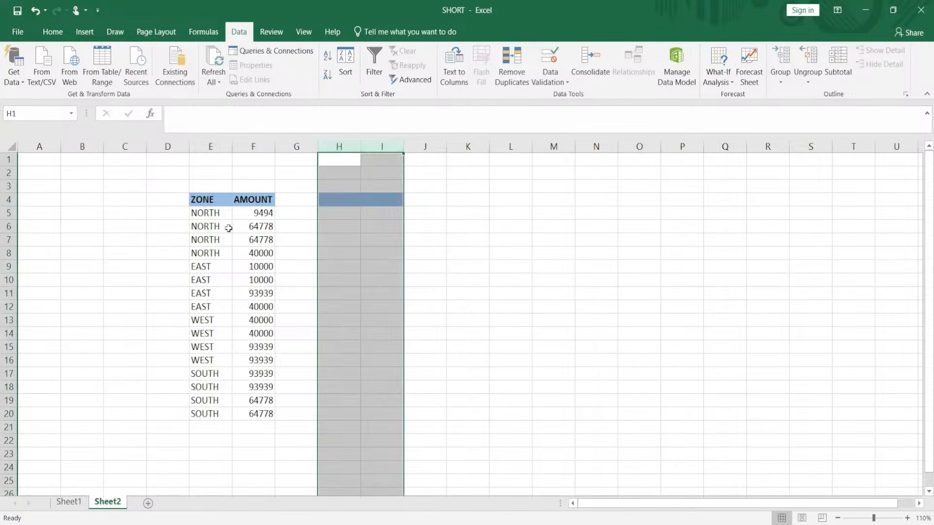
click(458, 254)
drag(337, 147, 373, 149)
key(ctrl+minus)
click(470, 243)
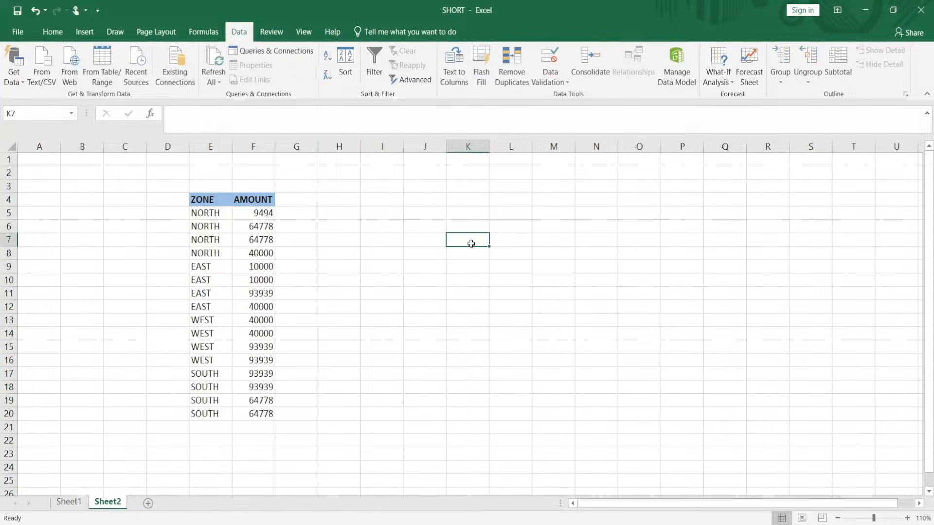
Enter 1 as text with a leading apostrophe in J4 and fill it down to J14
click(370, 224)
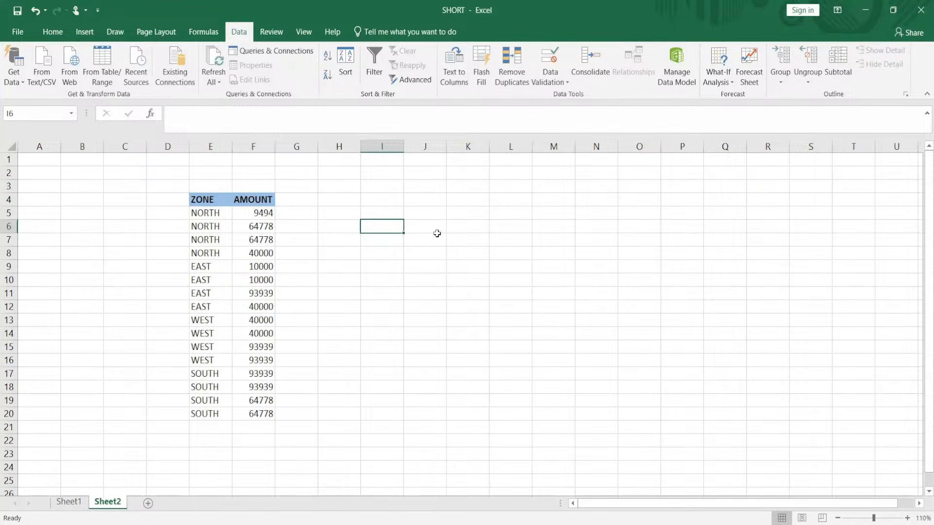
click(429, 197)
text('1)
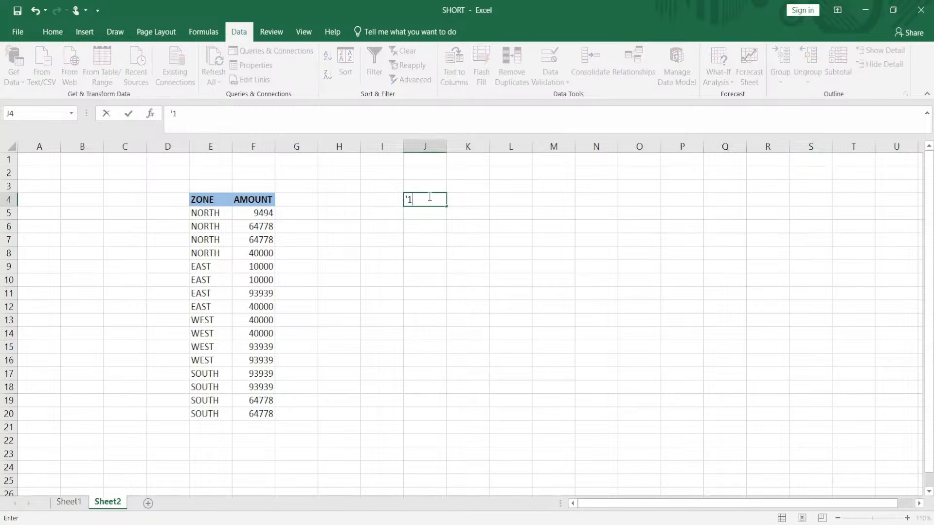
key(Return)
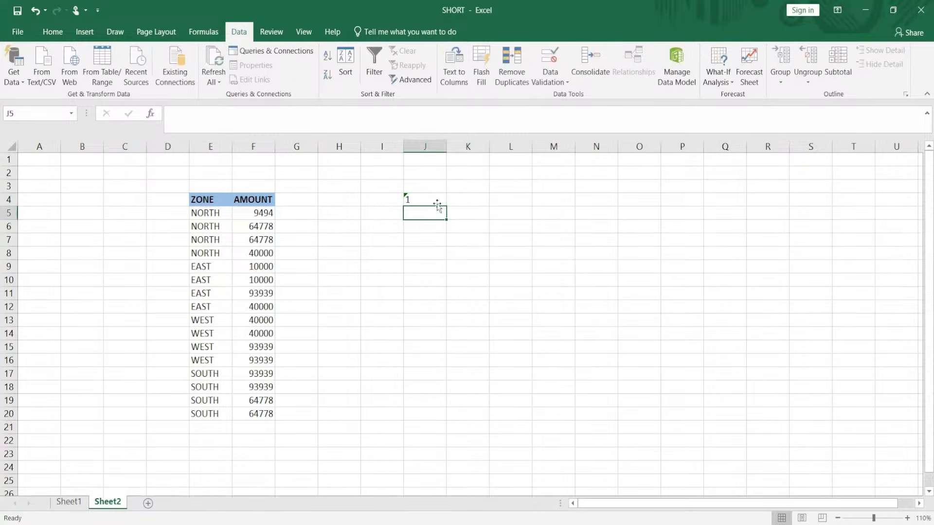
click(436, 201)
drag(448, 206, 448, 225)
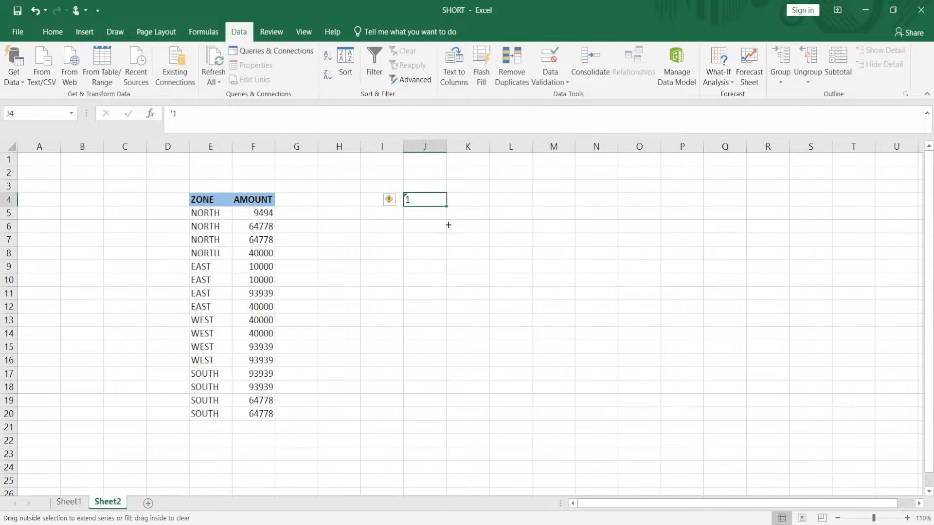
drag(452, 336, 448, 338)
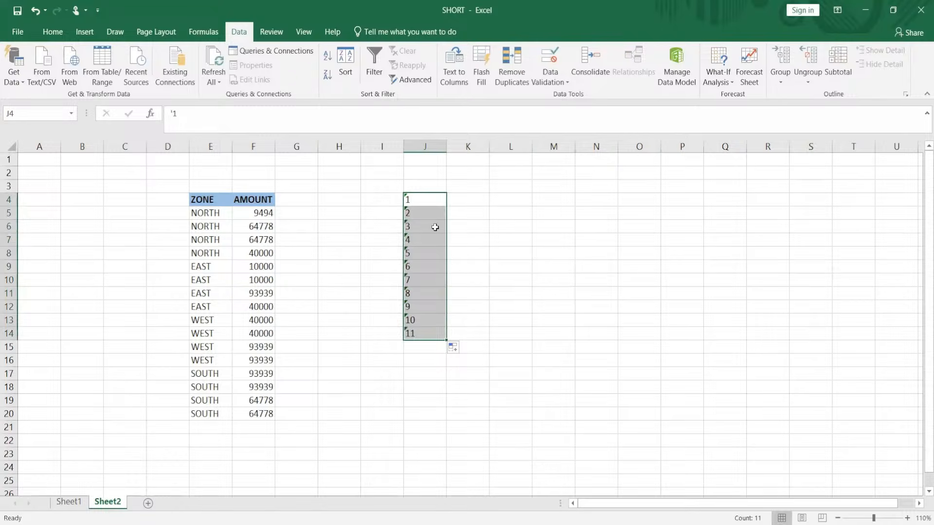
Inspect the apostrophe entry in J4, and clear the cells J4:J16
click(422, 202)
double_click(410, 202)
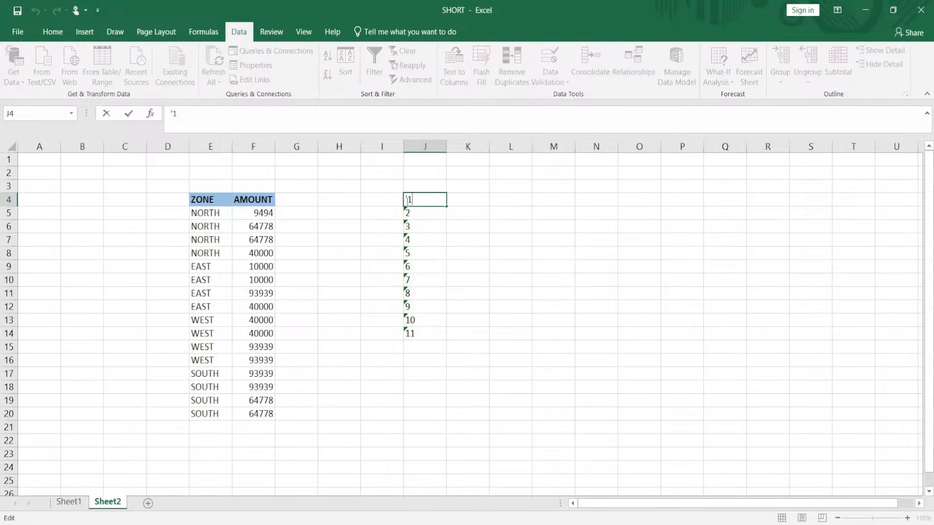
click(506, 231)
drag(438, 201, 438, 358)
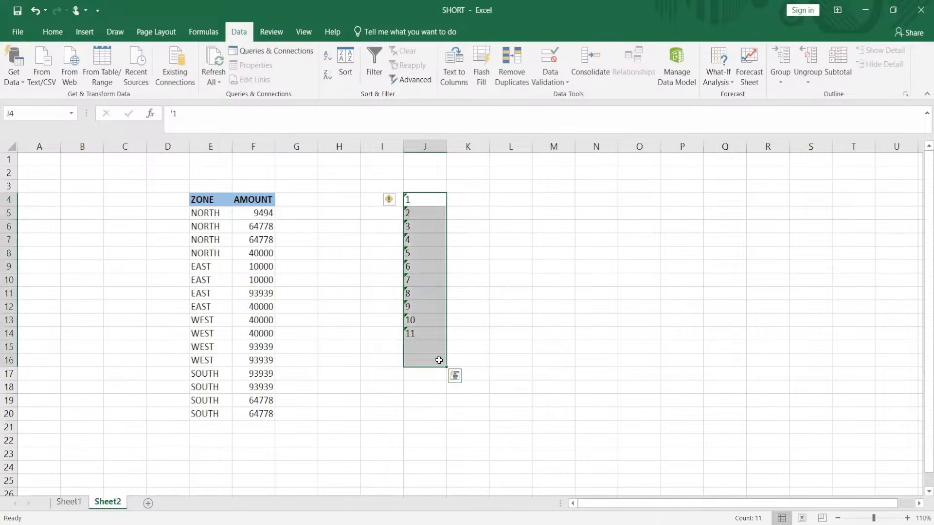
key(Delete)
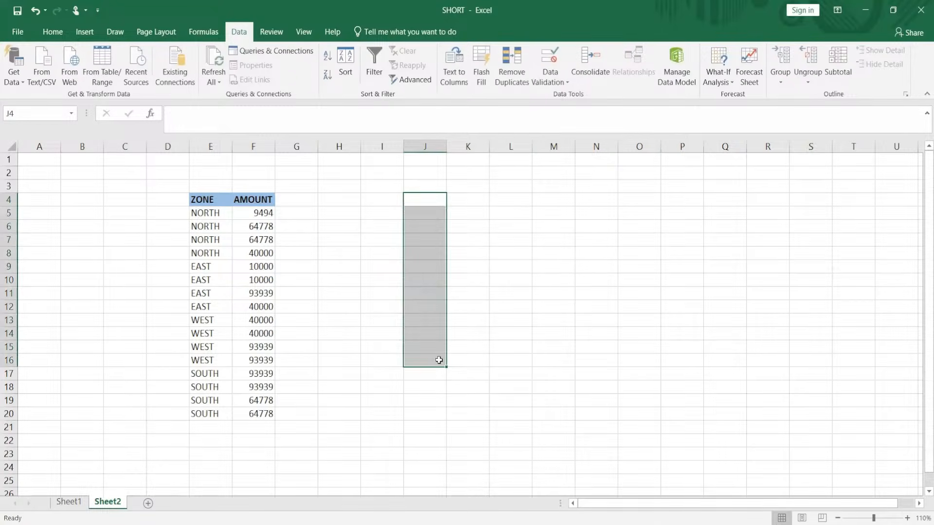
Fill the number 1 from K4 down to K14, and clear K4:K13
click(466, 201)
text(1)
click(492, 210)
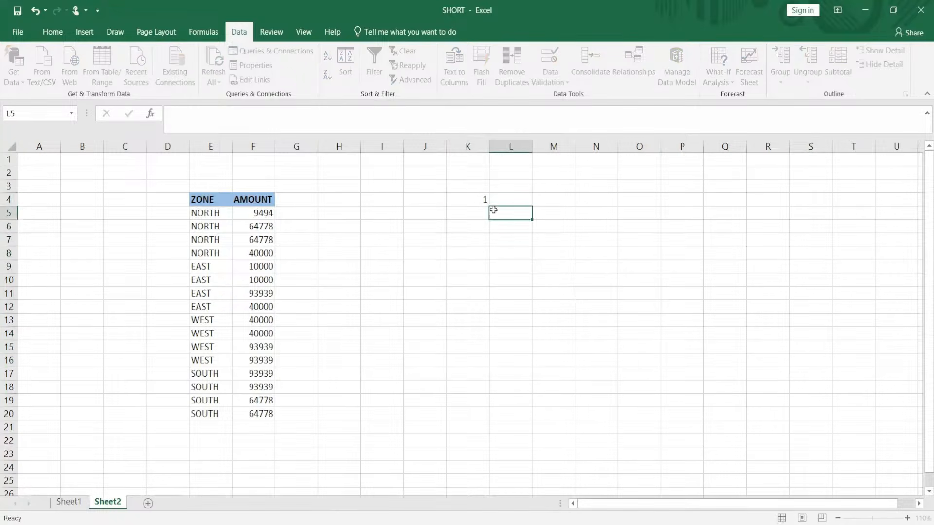
click(478, 198)
drag(490, 208, 490, 222)
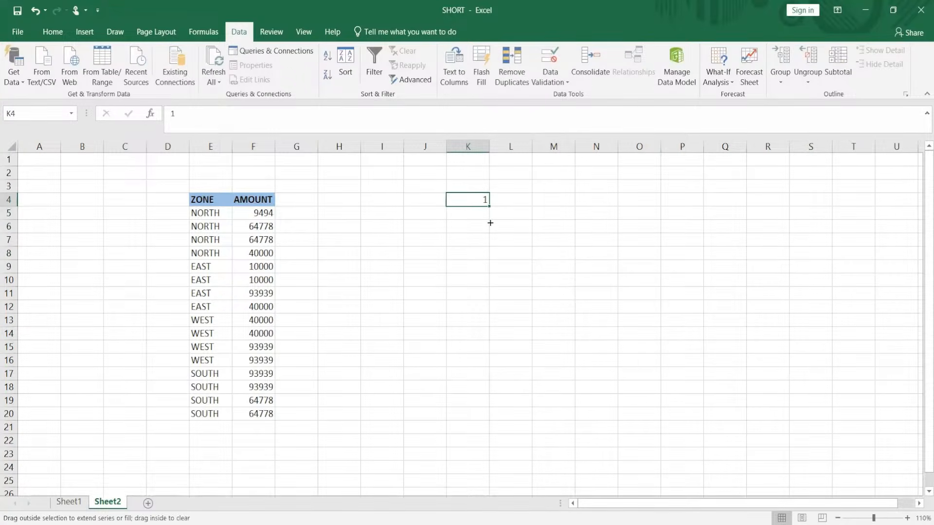
drag(500, 335, 500, 336)
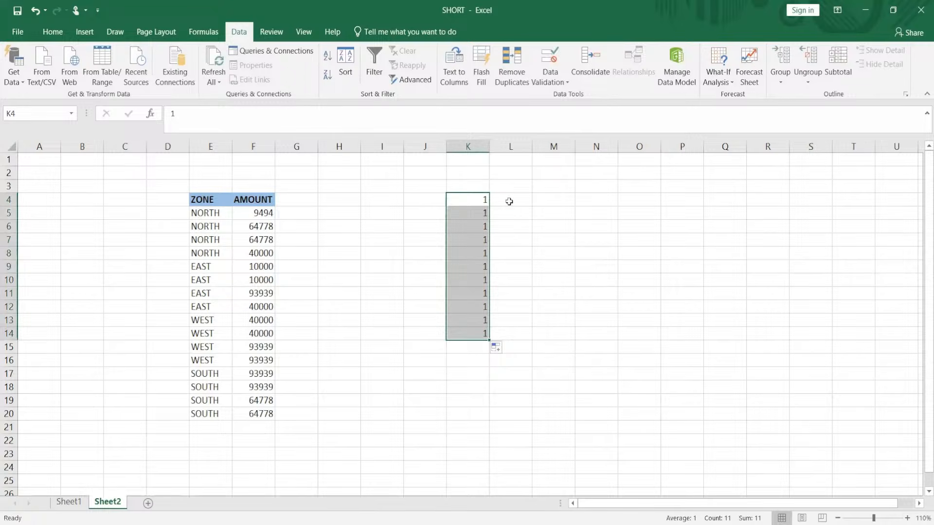
click(509, 201)
drag(479, 199, 477, 328)
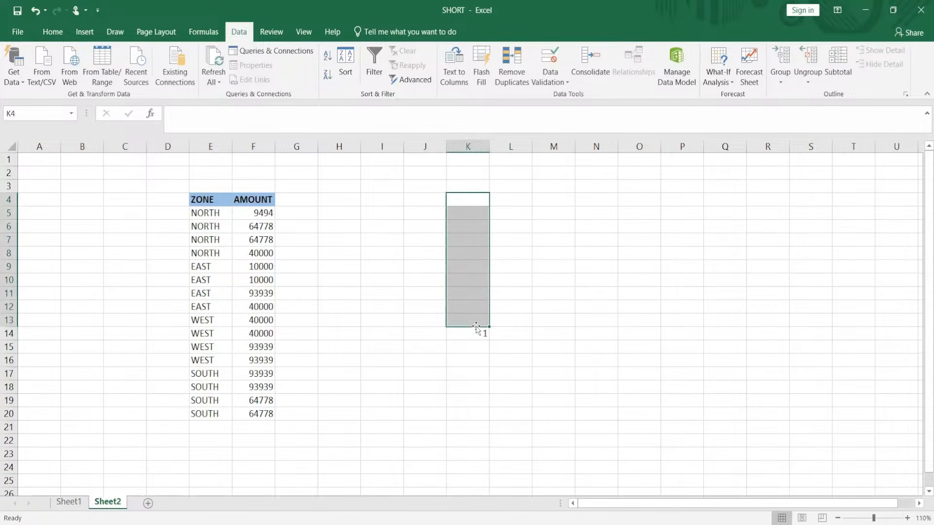
Enter 1 in L4 and fill it as a series increasing by one down to L14
click(510, 202)
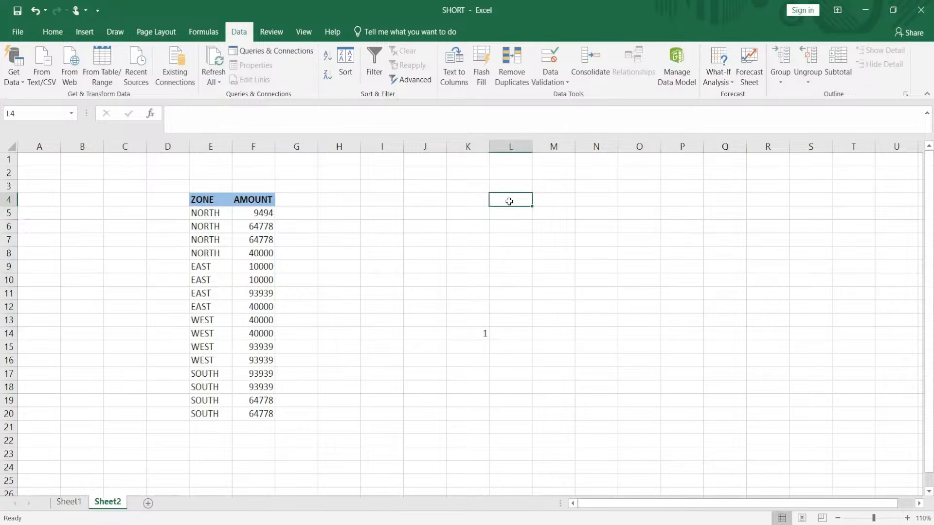
text(1)
click(587, 219)
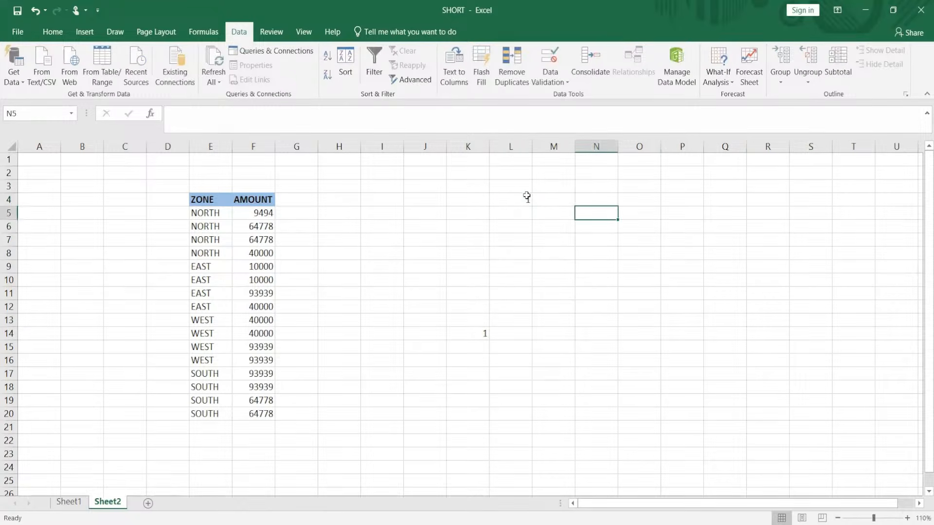
click(527, 197)
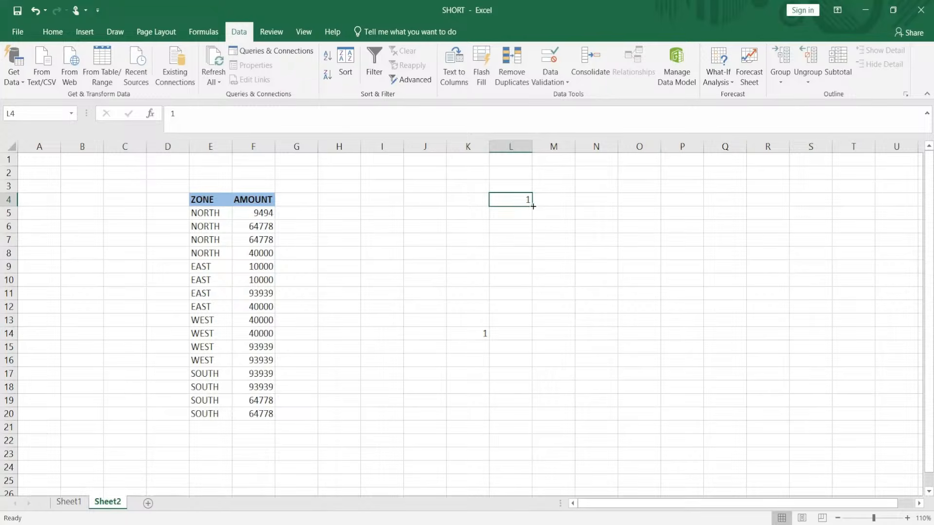
drag(533, 206, 529, 203)
key(ctrl)
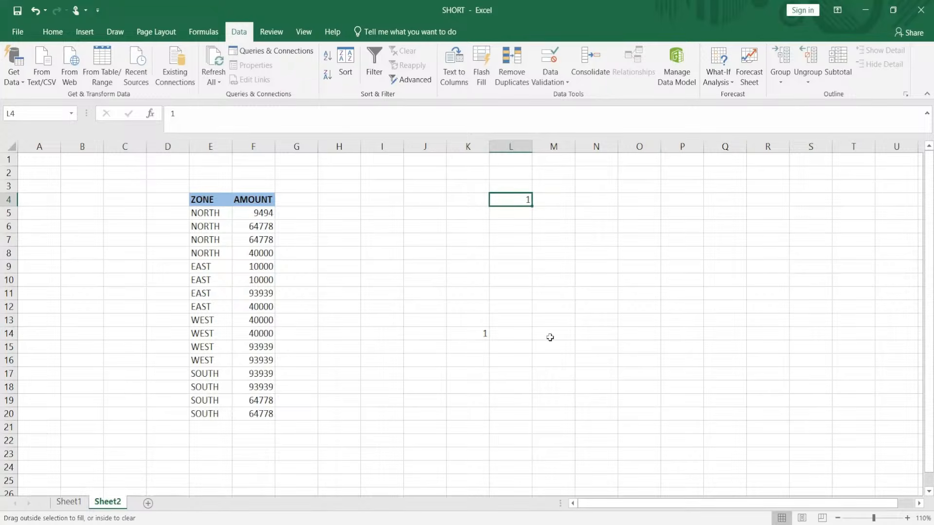
drag(550, 338, 550, 338)
click(596, 267)
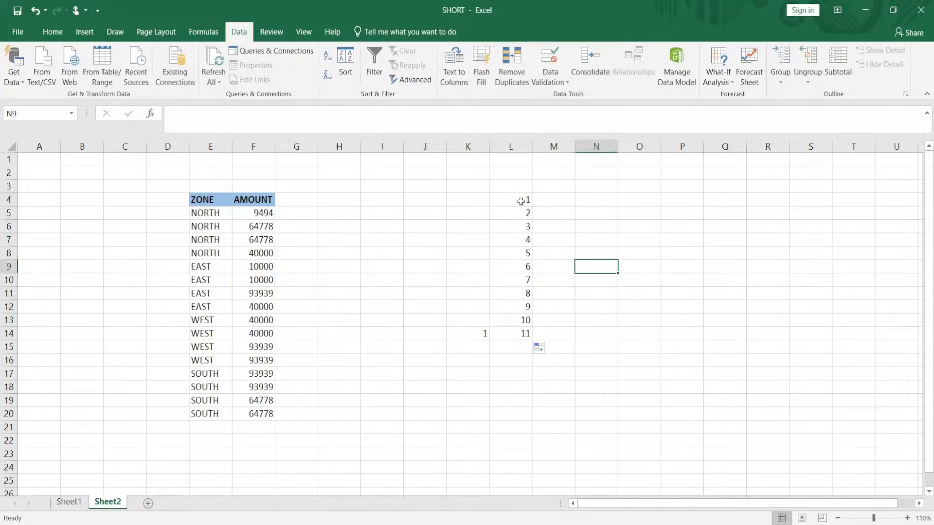
Clear the number series from L4:L14
click(522, 207)
click(596, 253)
drag(522, 200, 526, 334)
key(Delete)
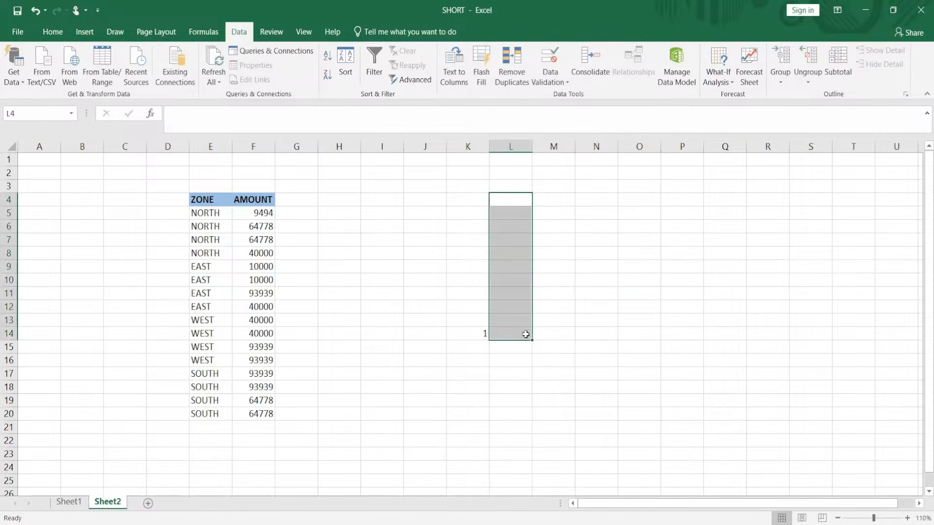
Extend a number series starting with 2 in L4 and 4 in L5 down to L17, and clear it
click(530, 197)
text(2)
key(Return)
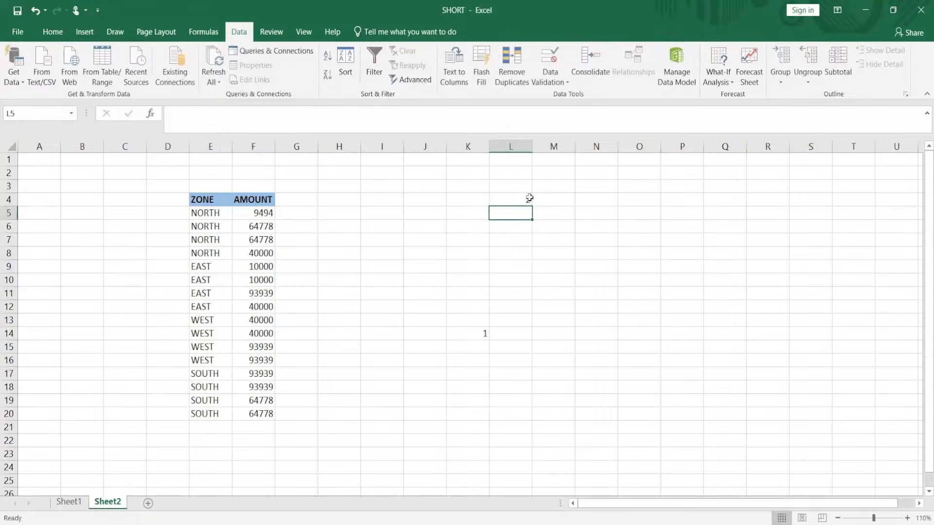
text(4)
key(Return)
click(529, 198)
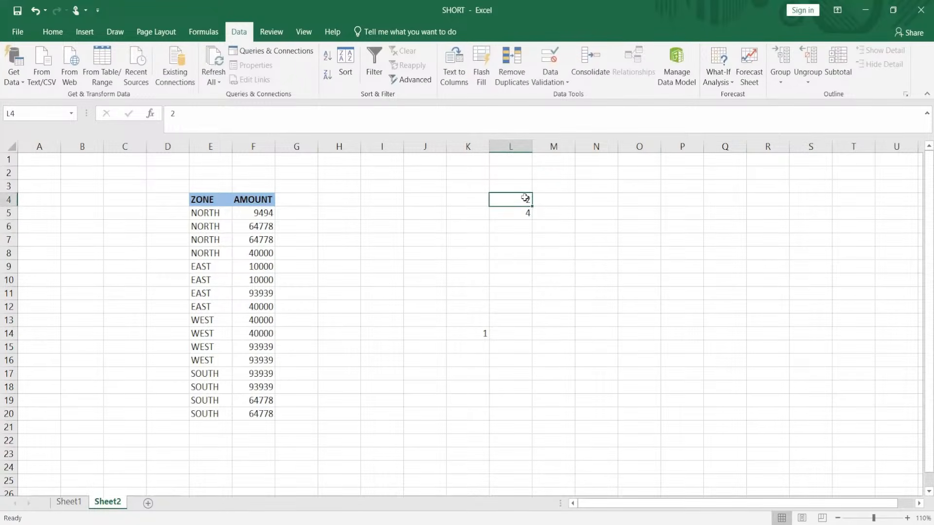
drag(521, 204, 536, 253)
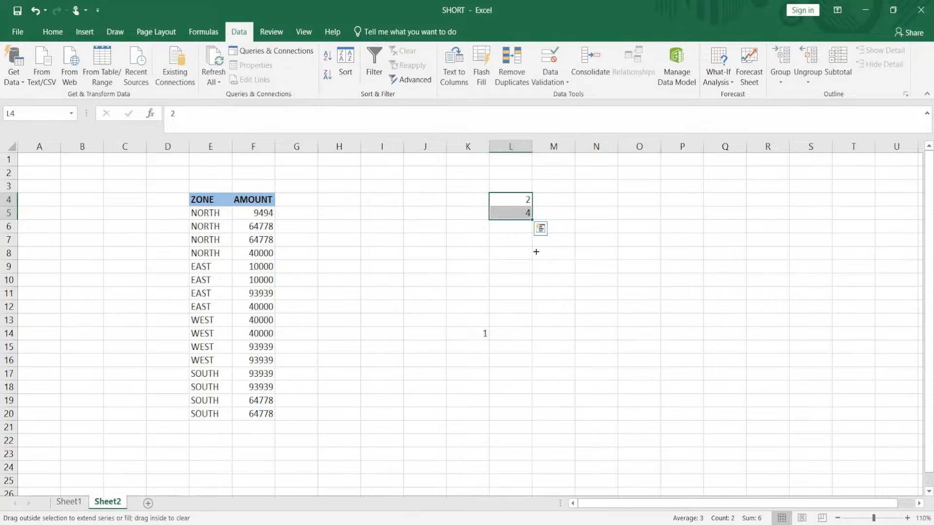
drag(542, 378, 542, 379)
drag(509, 202, 516, 373)
key(Delete)
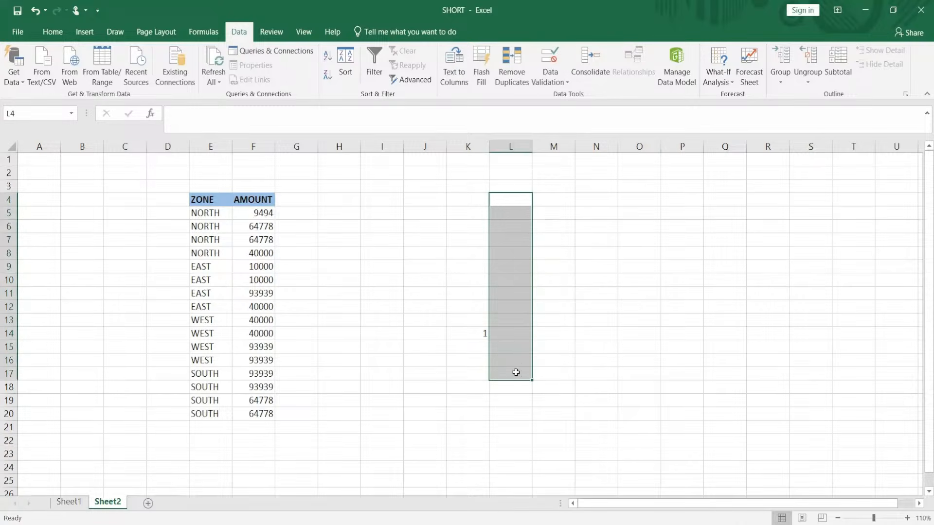
Enter 1 in L4 and 2 in L5, and extend the series down to L15
click(521, 195)
text(1)
key(Return)
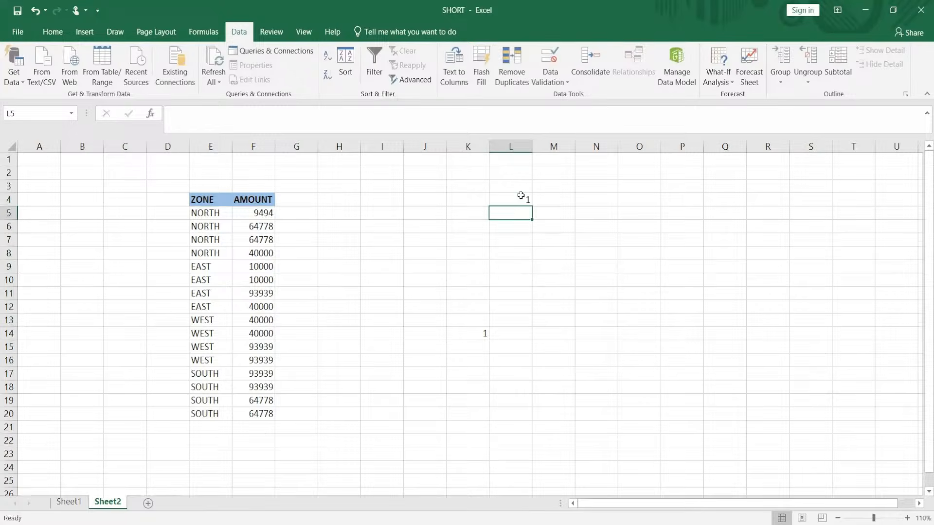
text(2)
key(Return)
drag(521, 195, 518, 356)
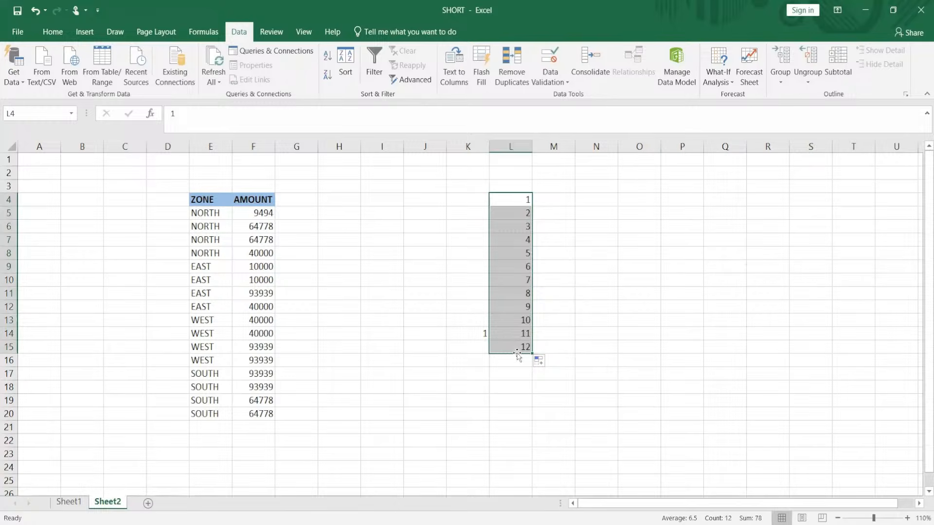
Clear the series from L4:L15 and the leftover 1 from K14
key(Delete)
click(627, 250)
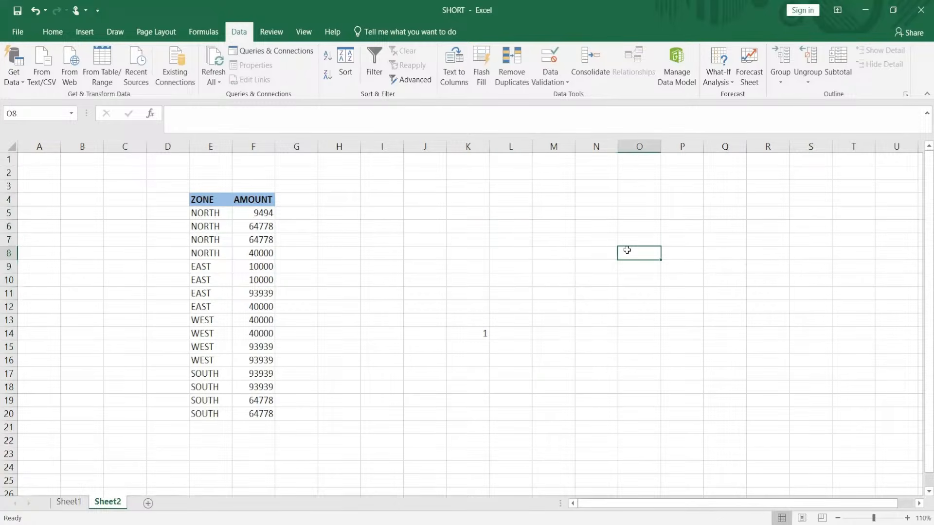
click(482, 337)
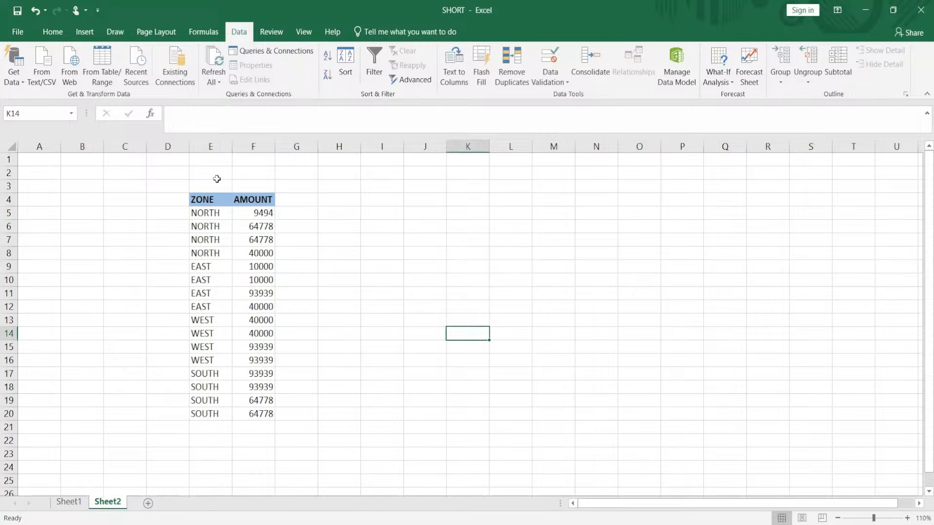
drag(213, 197, 209, 413)
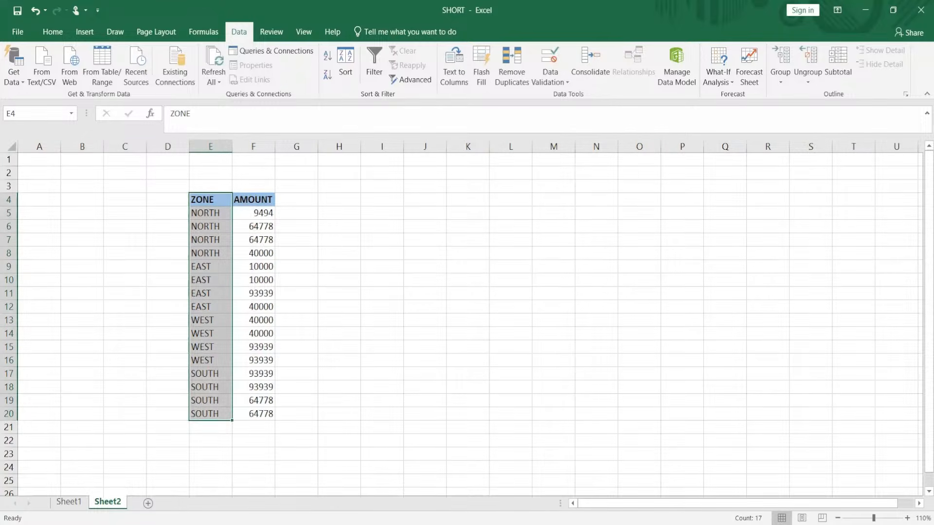
click(337, 439)
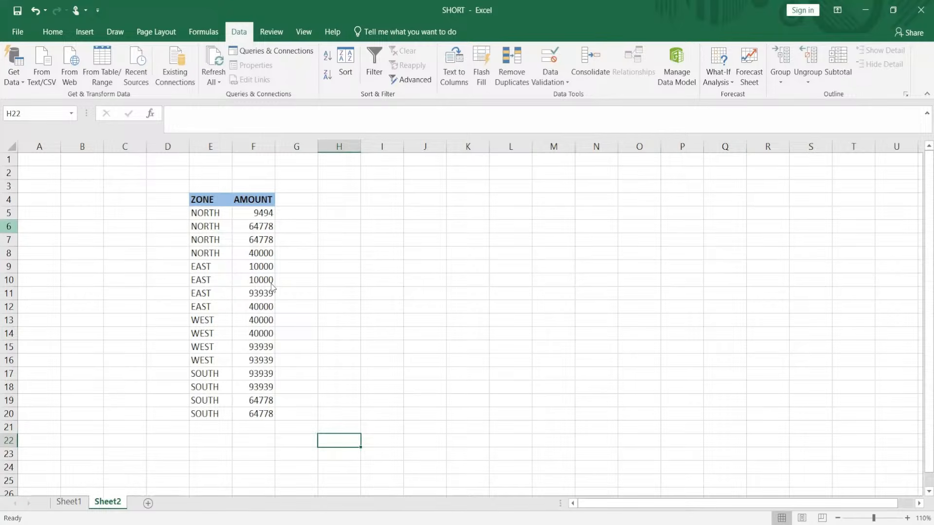
click(9, 227)
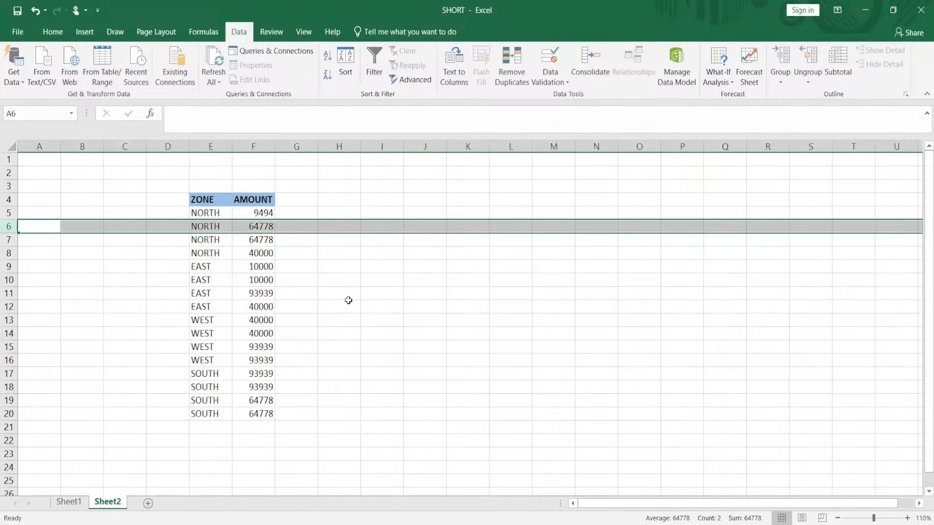
click(349, 302)
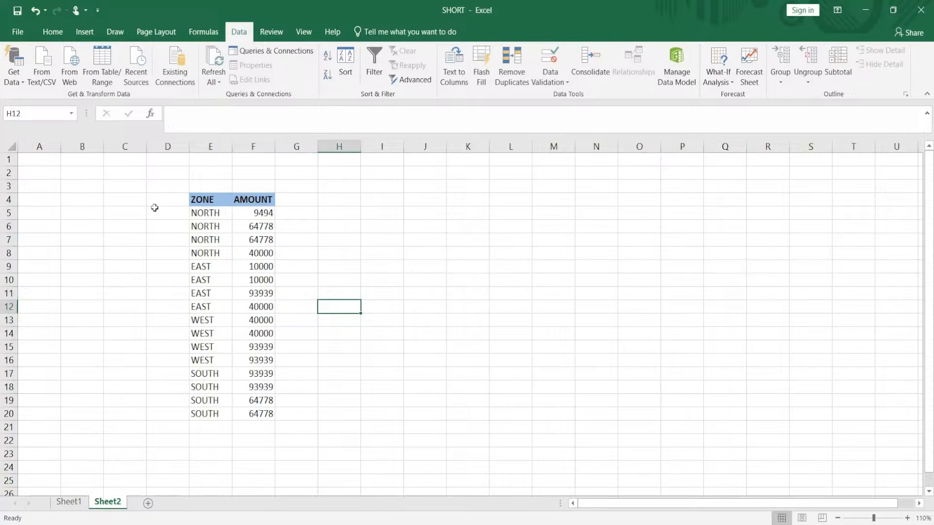
Add the header "sr.no." in D4, beside the ZONE header
click(172, 202)
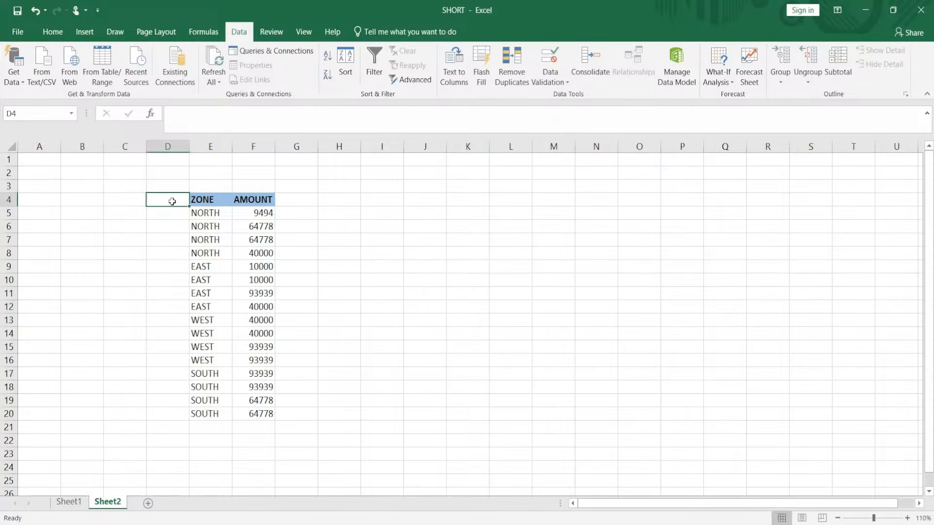
text(sr.no)
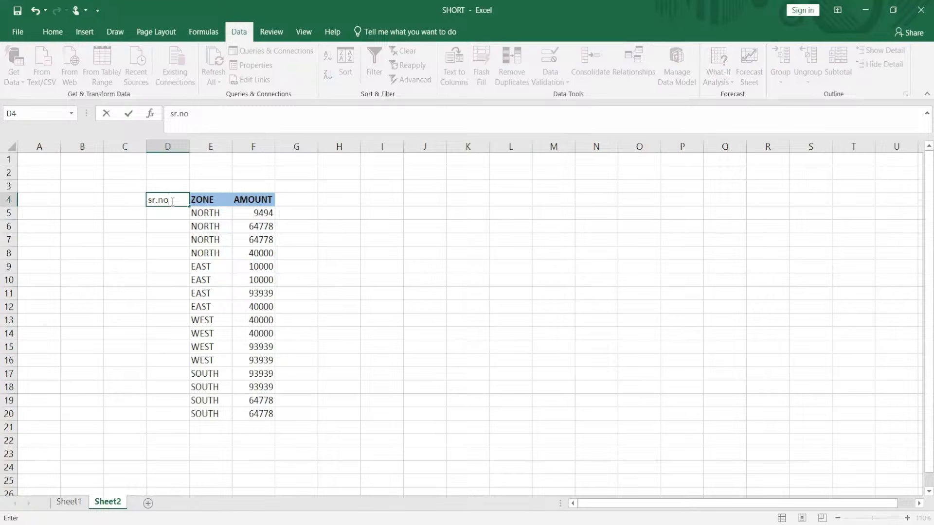
key(Return)
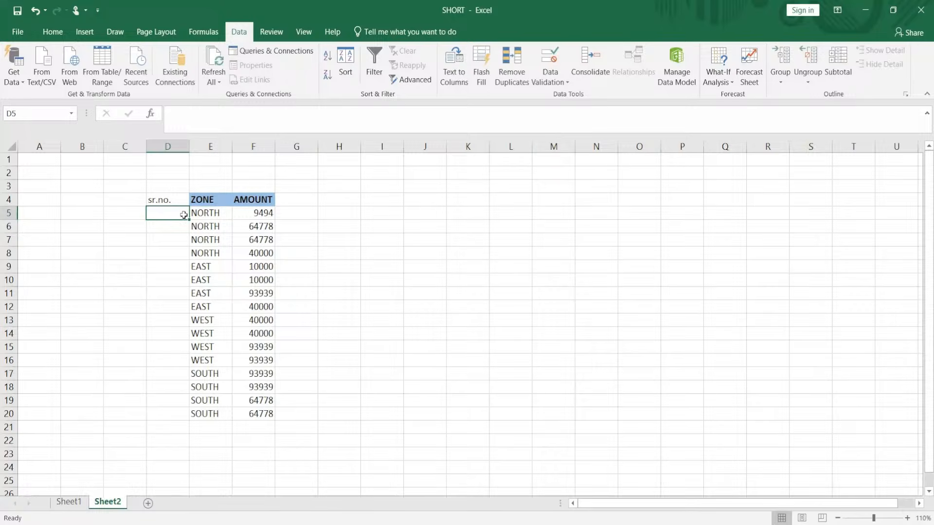
Enter 1 in D5 and 2 in D6 under the sr.no. header, and extend the series down to D20
text(1)
key(Return)
text(2)
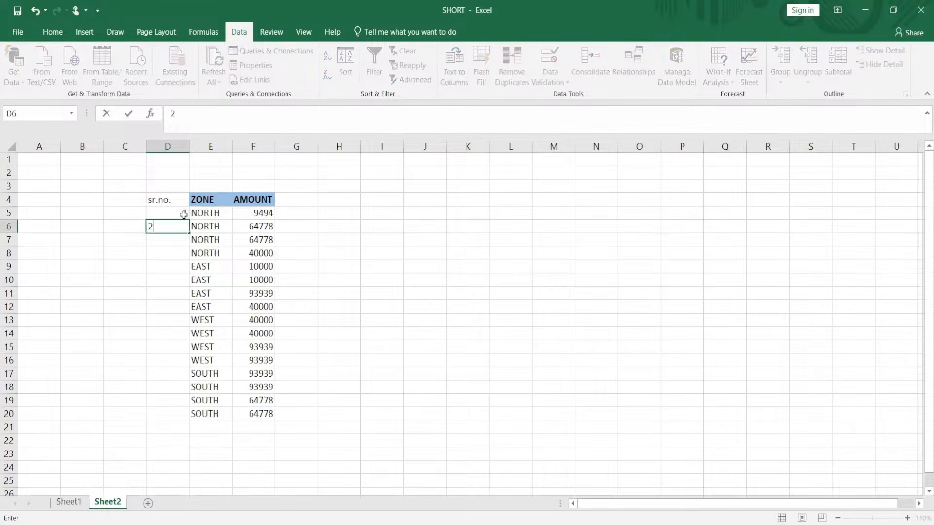
key(Return)
click(181, 214)
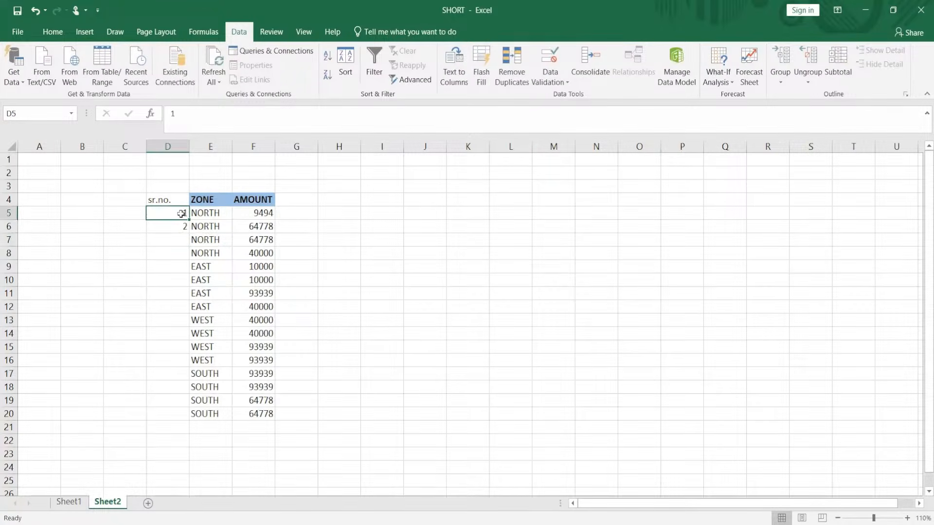
drag(181, 214, 187, 247)
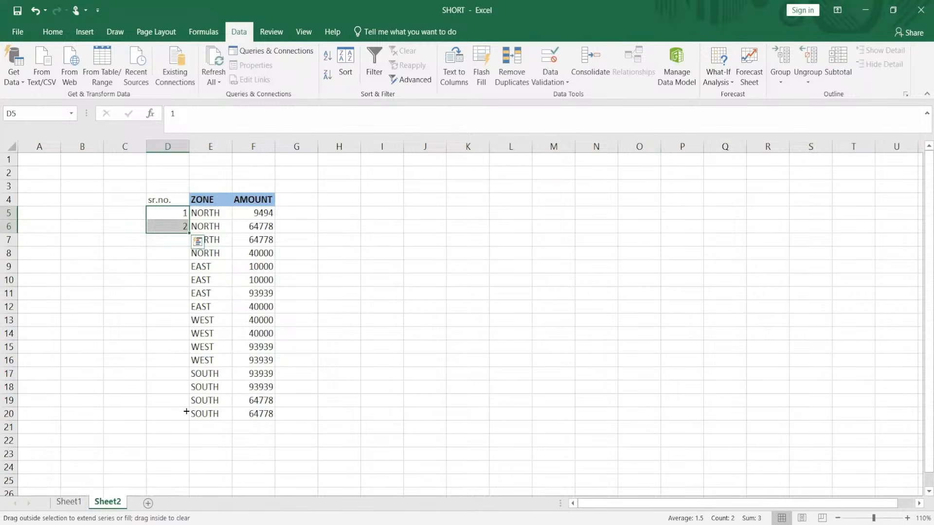
drag(186, 412, 186, 414)
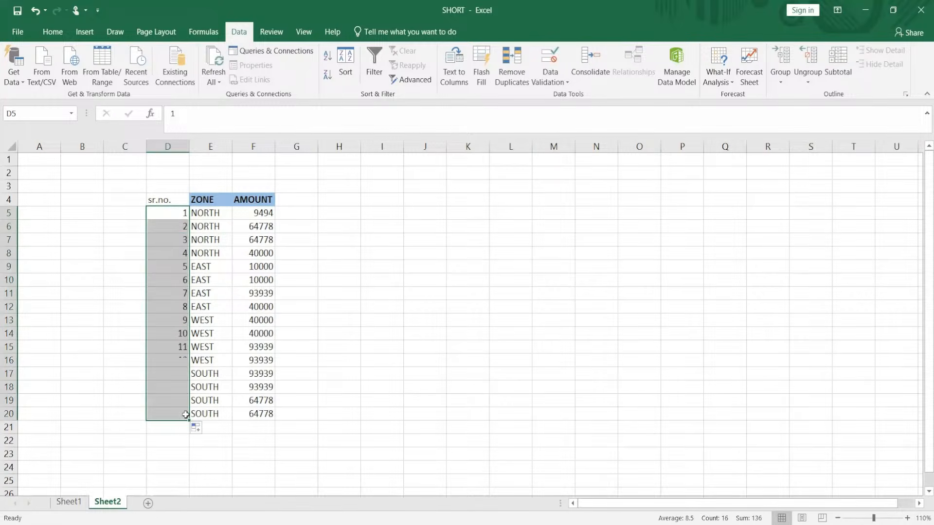
click(385, 343)
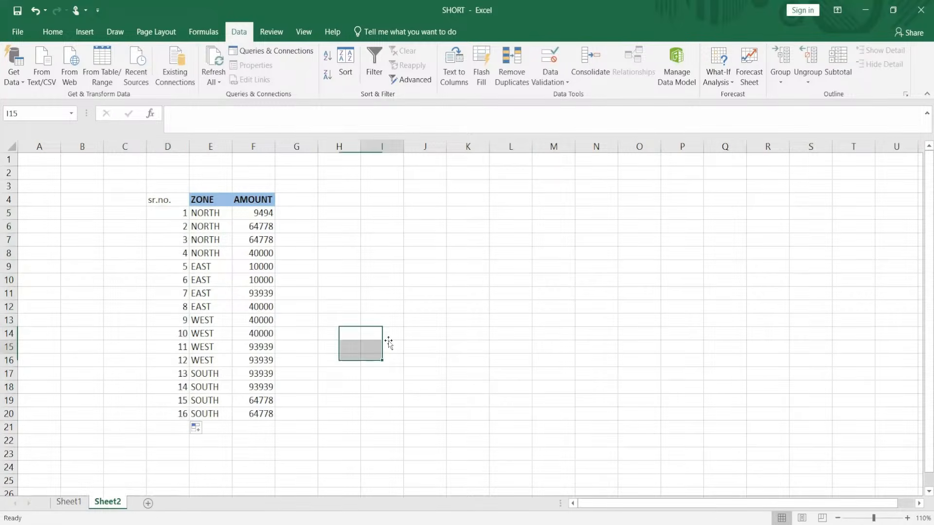
Center the contents of the whole sr.no. column D horizontally
click(168, 146)
click(54, 33)
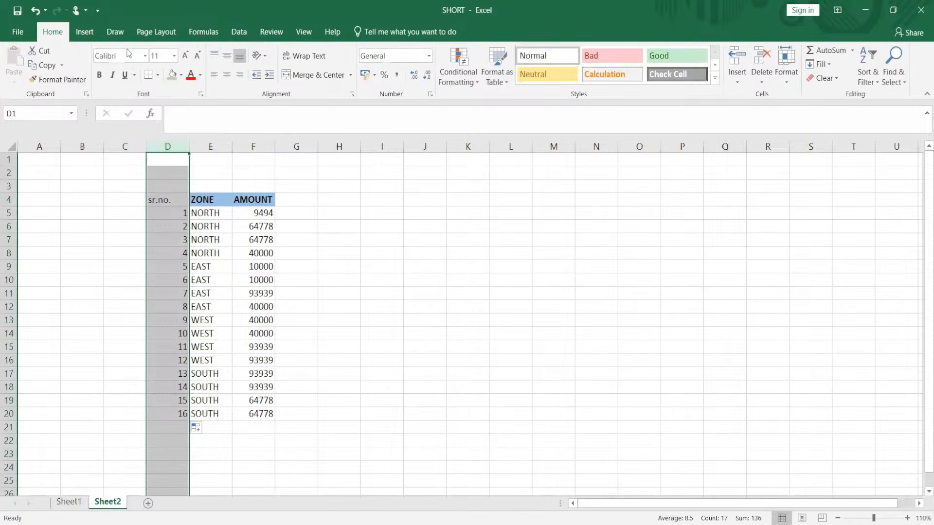
click(226, 75)
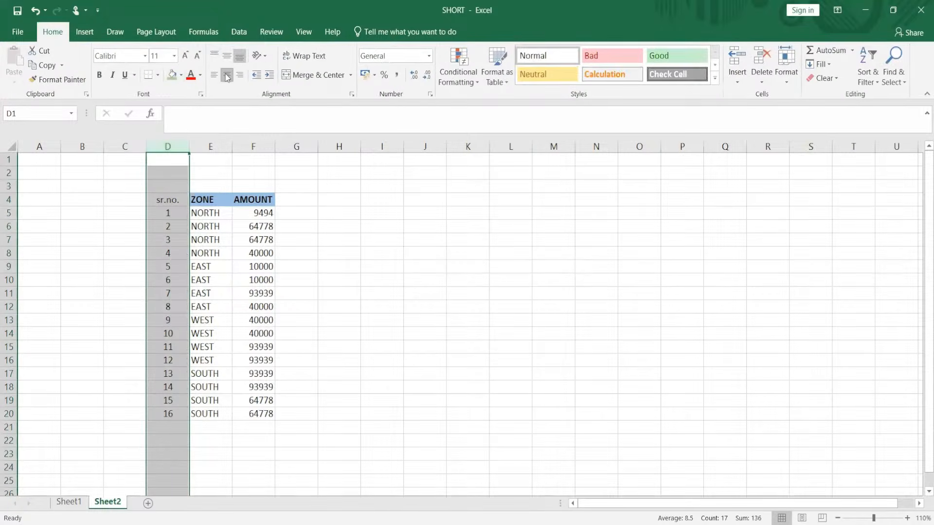
click(385, 251)
Copy the serial numbers in D5:D20 and paste them directly below, starting at D21
drag(162, 212, 166, 398)
key(ctrl+c)
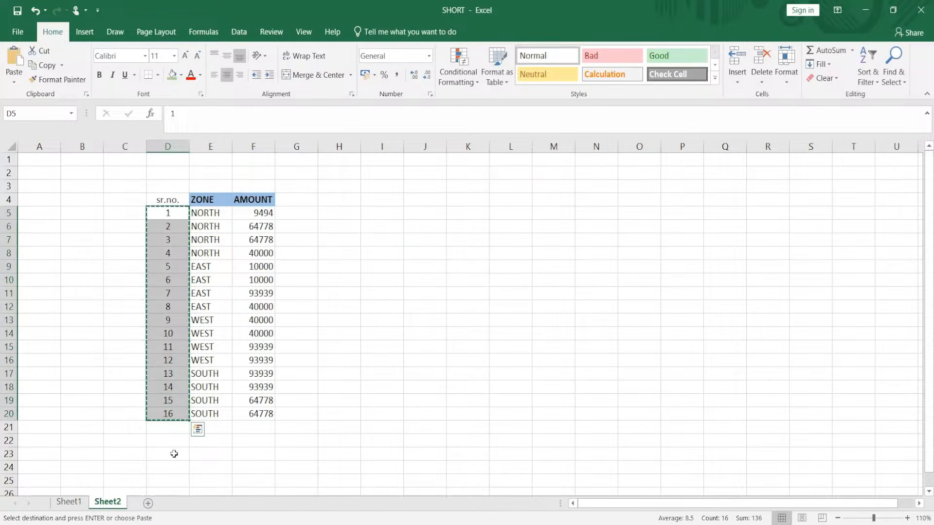
click(168, 430)
key(Return)
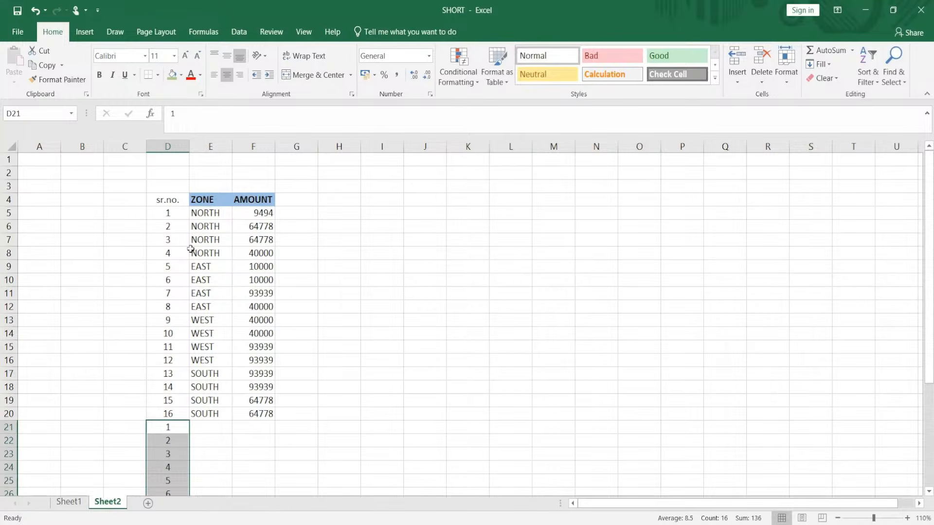
click(224, 441)
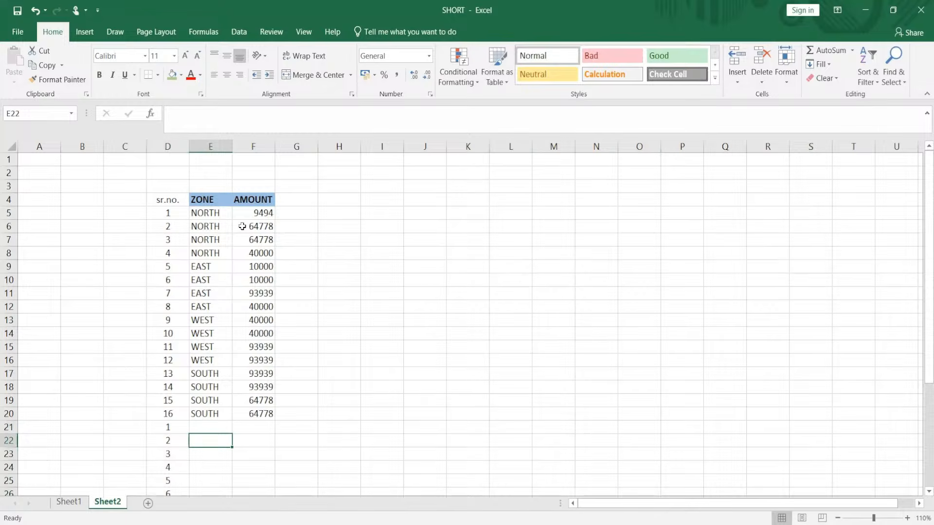
click(351, 277)
Start a custom sort on D4:F36, including the repeated serial numbers, and choose sr.no. as the sort column
click(178, 200)
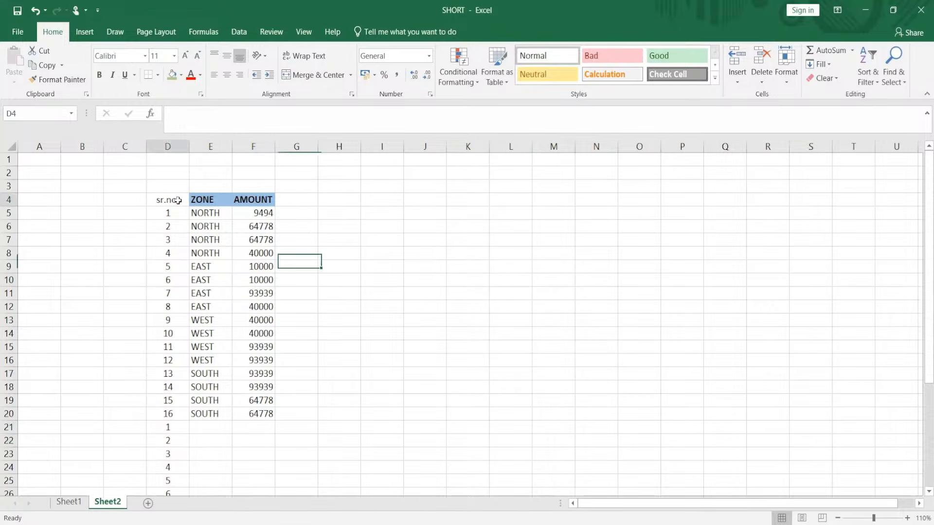
key(ctrl+shift+End)
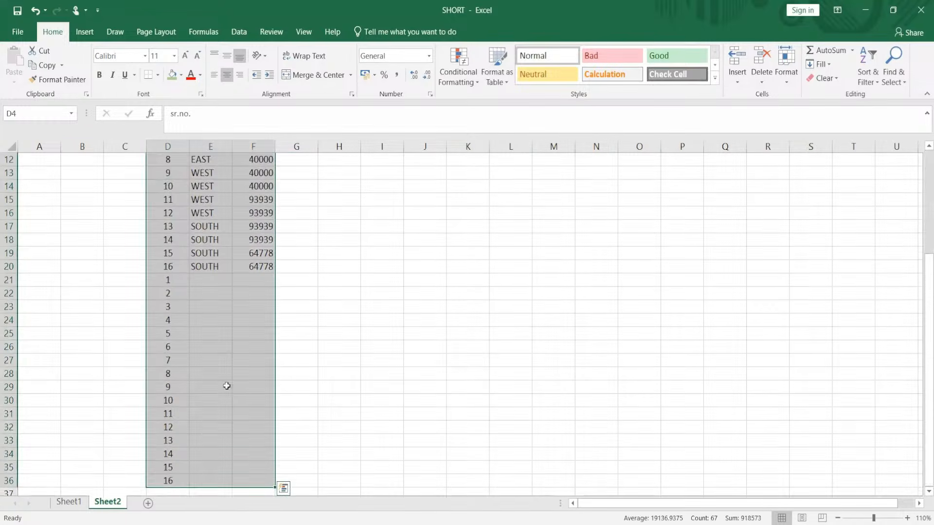
click(116, 27)
click(237, 33)
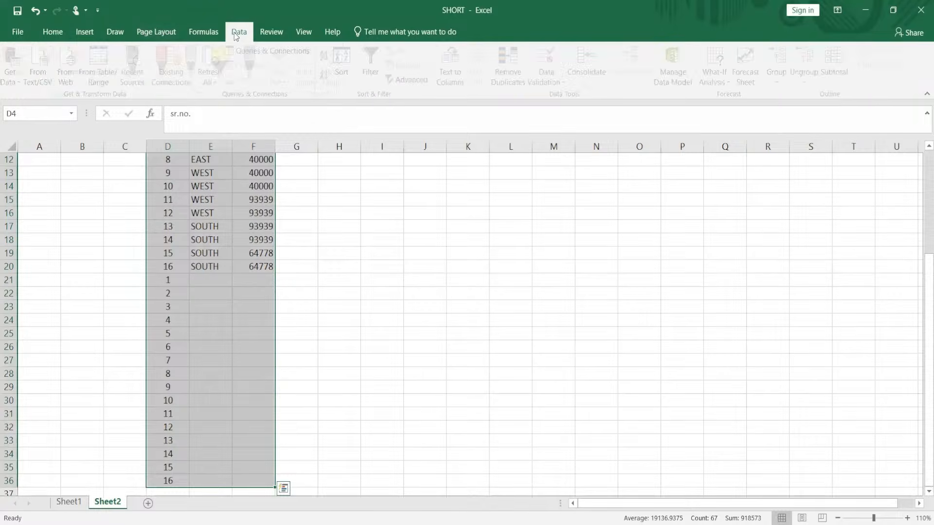
click(349, 63)
click(369, 98)
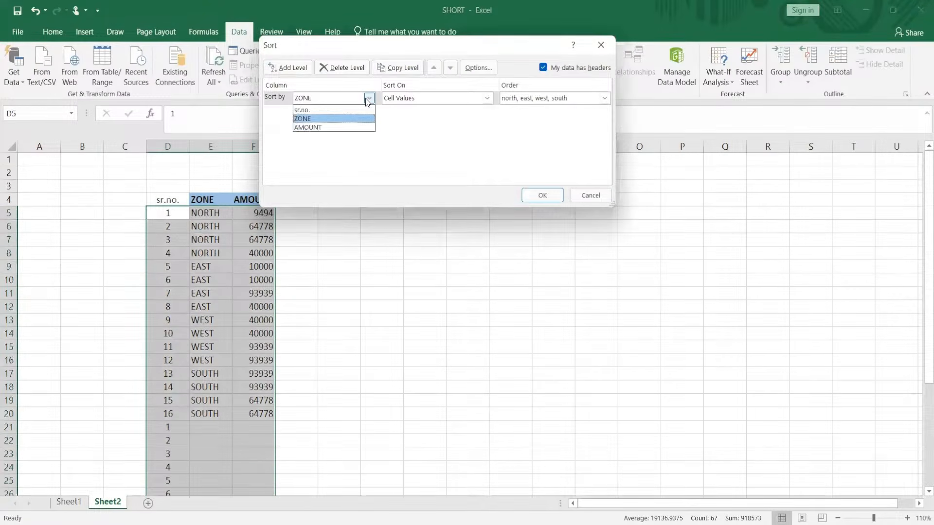
click(316, 111)
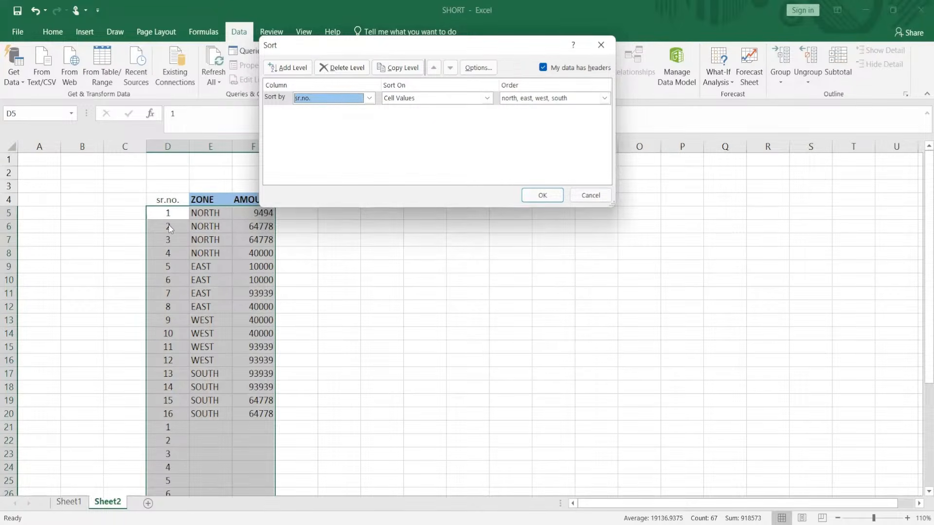
Set the sort to cell values in Smallest to Largest order and apply it to the table
click(490, 98)
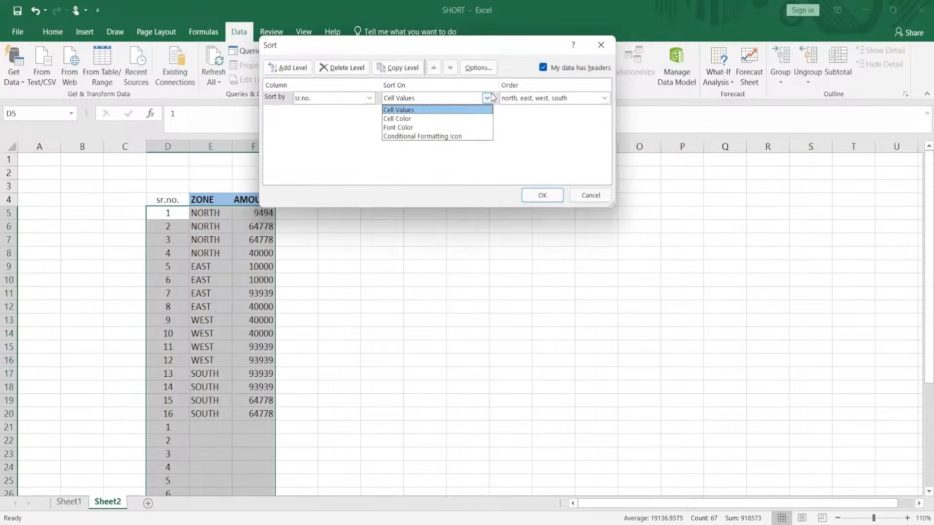
click(491, 97)
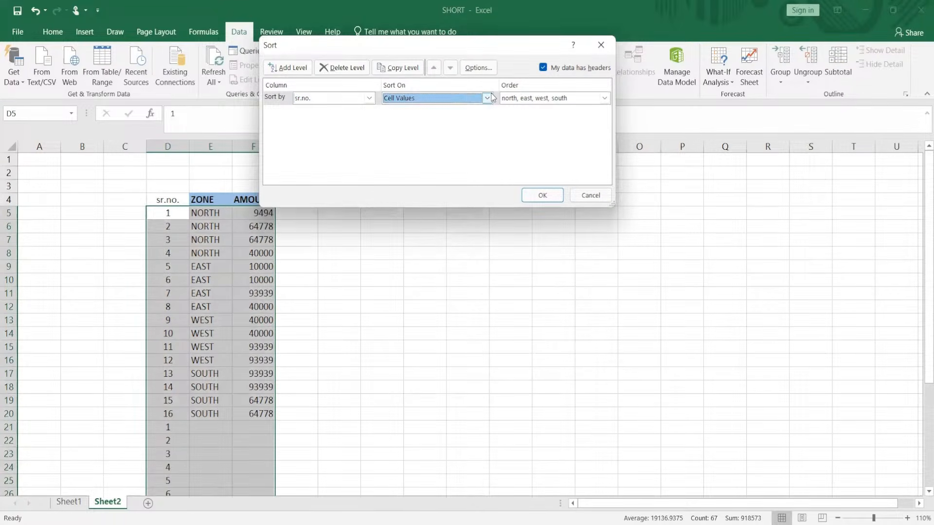
click(604, 98)
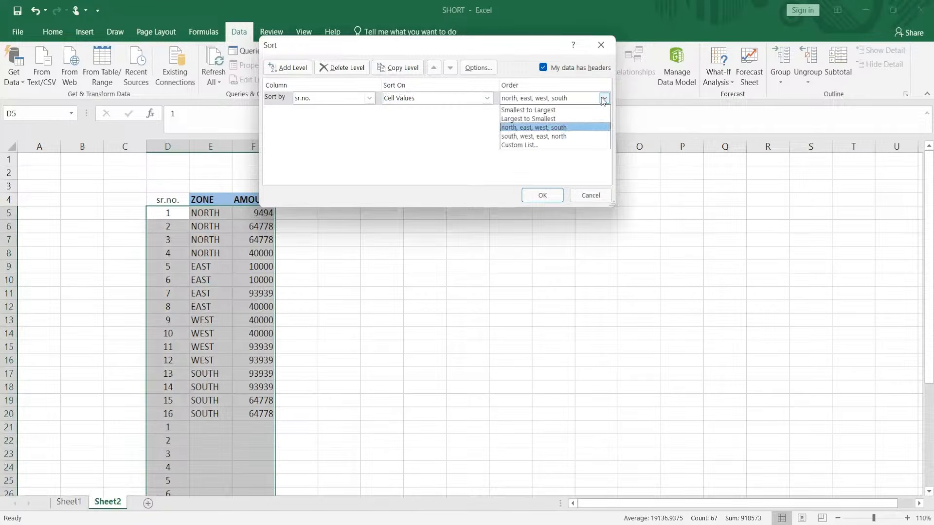
click(534, 112)
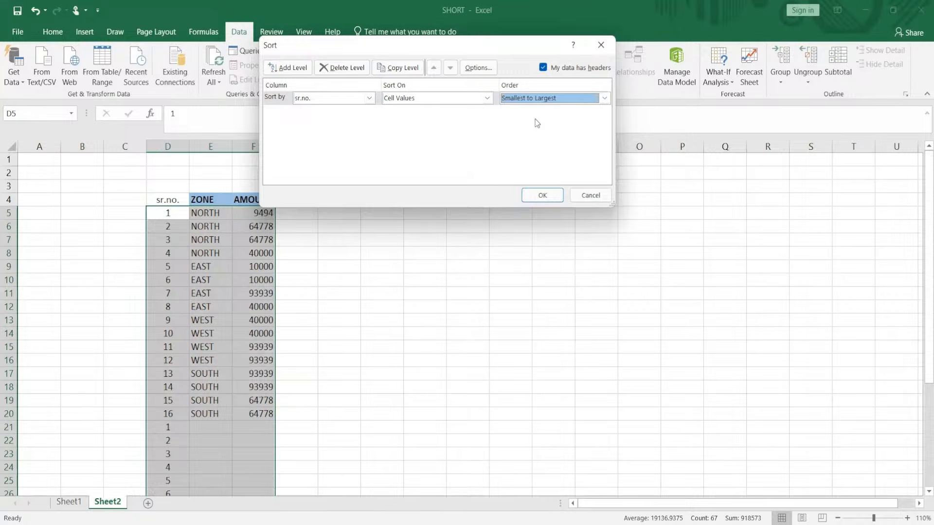
click(540, 193)
click(361, 239)
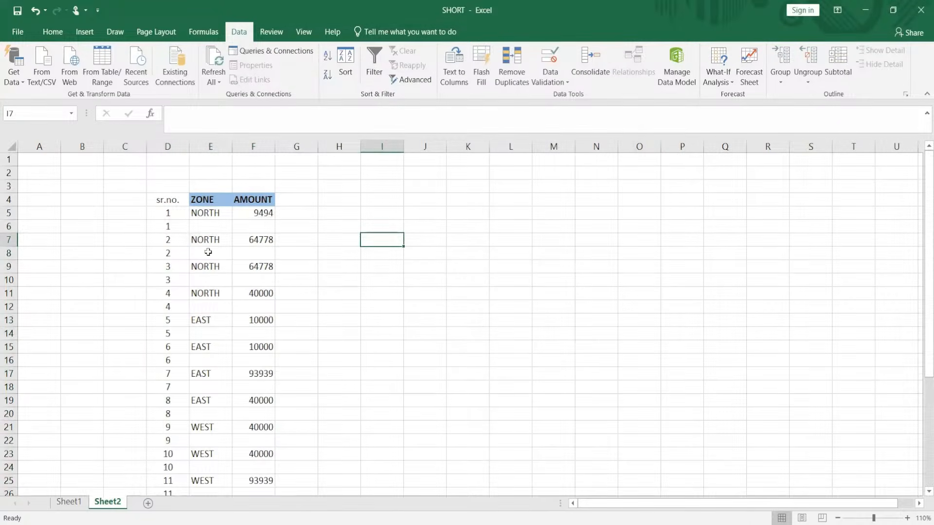
Clear the header and all serial numbers from the helper column D
click(169, 144)
key(Delete)
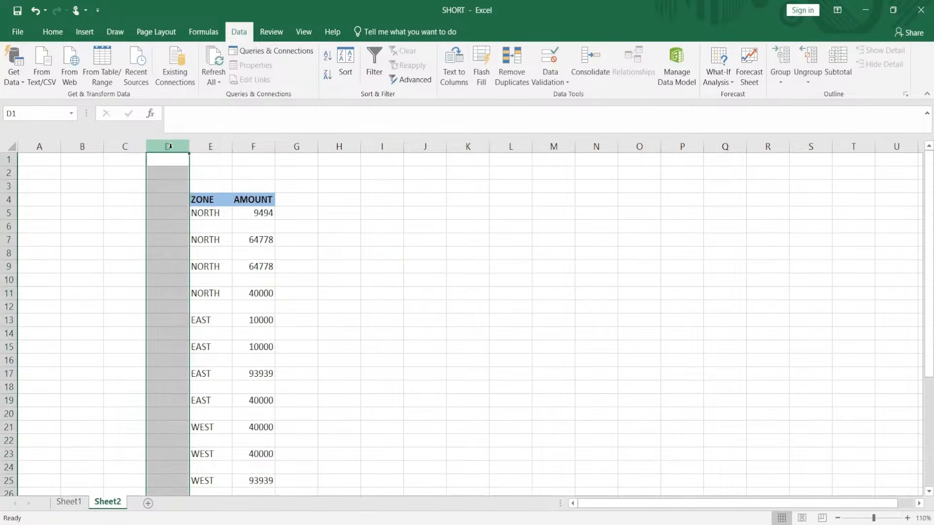
click(450, 224)
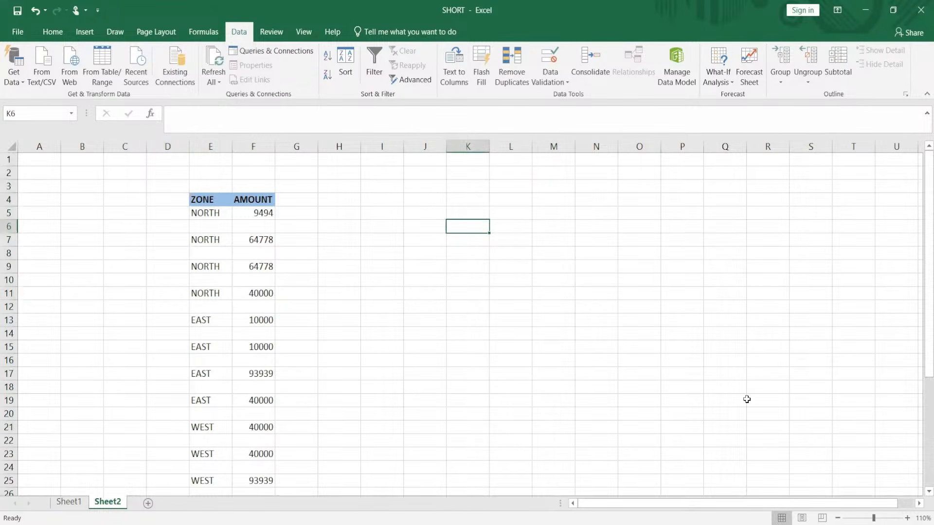
Examine the ZONE and AMOUNT table from start to end for a blank row after each record
drag(921, 241, 923, 112)
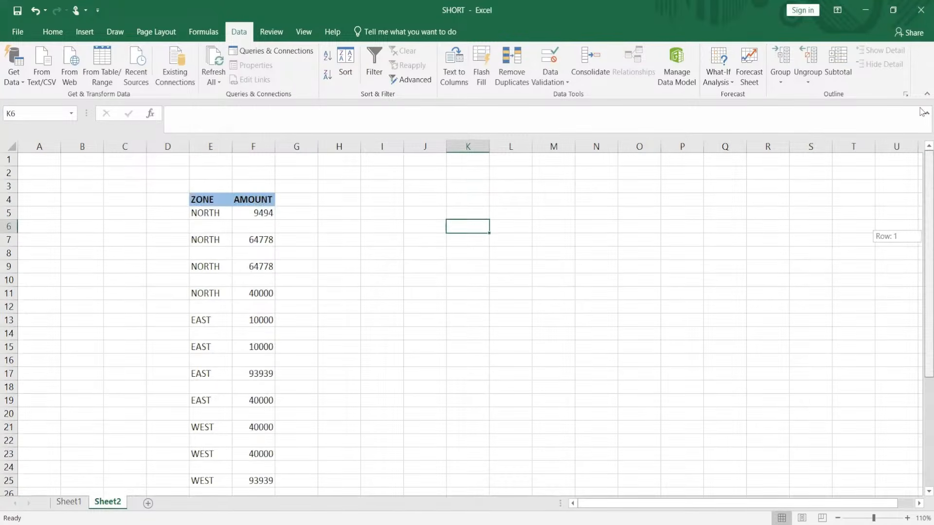
click(432, 280)
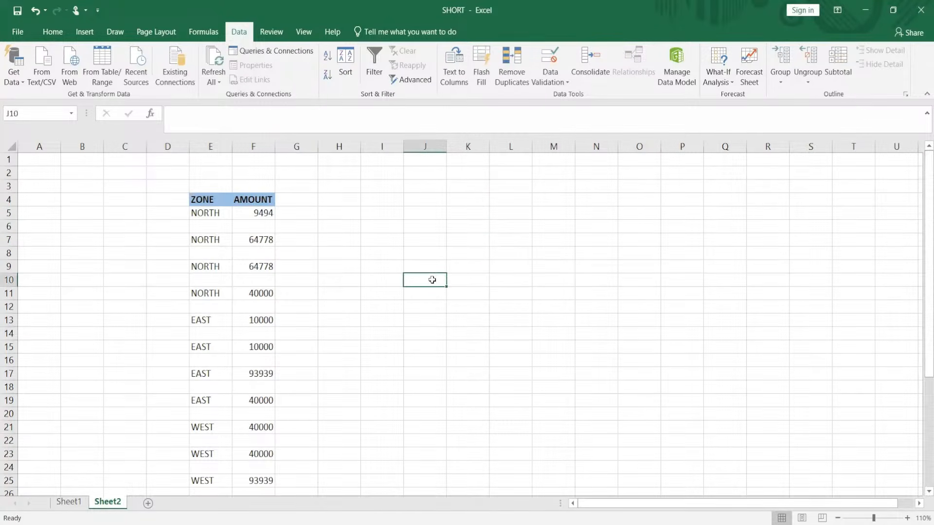
click(573, 238)
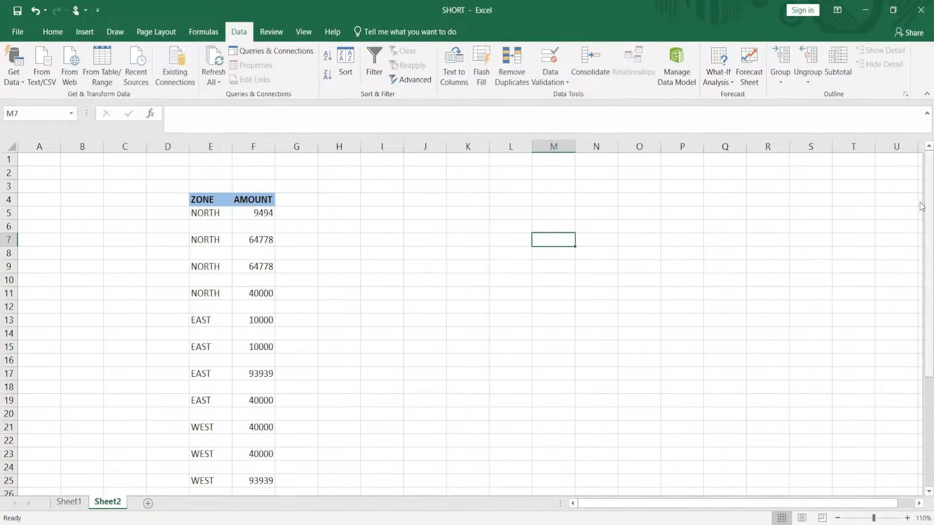
mouse_move(921, 207)
mouse_down()
mouse_move(922, 216)
mouse_move(922, 206)
mouse_up()
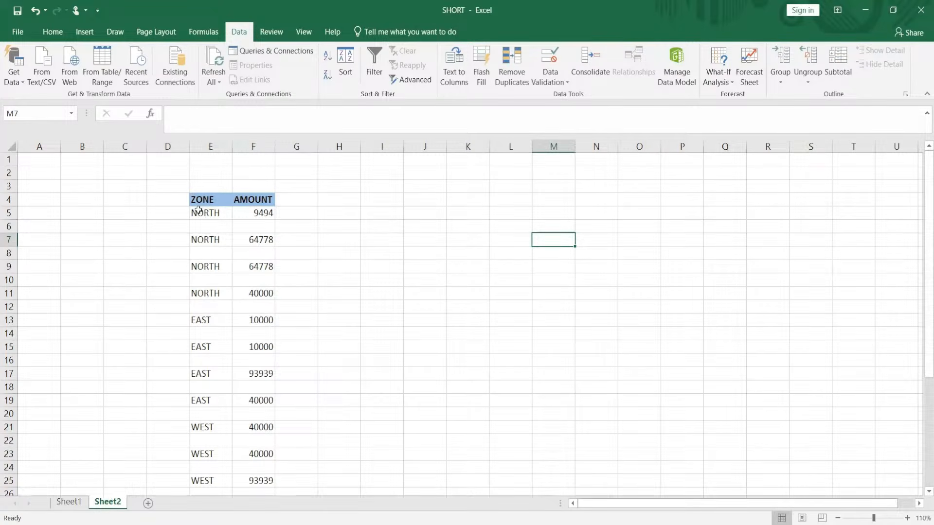
drag(198, 210, 266, 420)
click(425, 387)
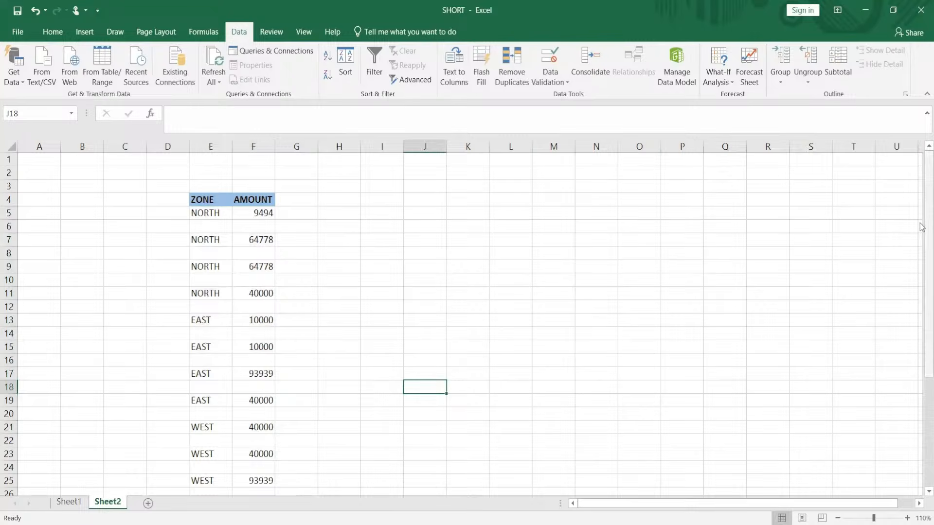
mouse_move(921, 226)
mouse_down()
mouse_move(922, 237)
mouse_move(922, 227)
mouse_up()
click(544, 222)
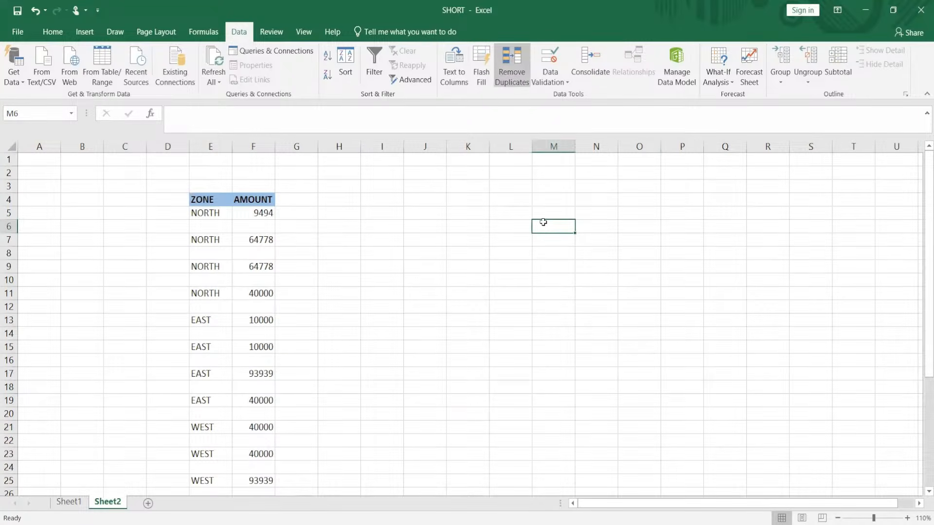